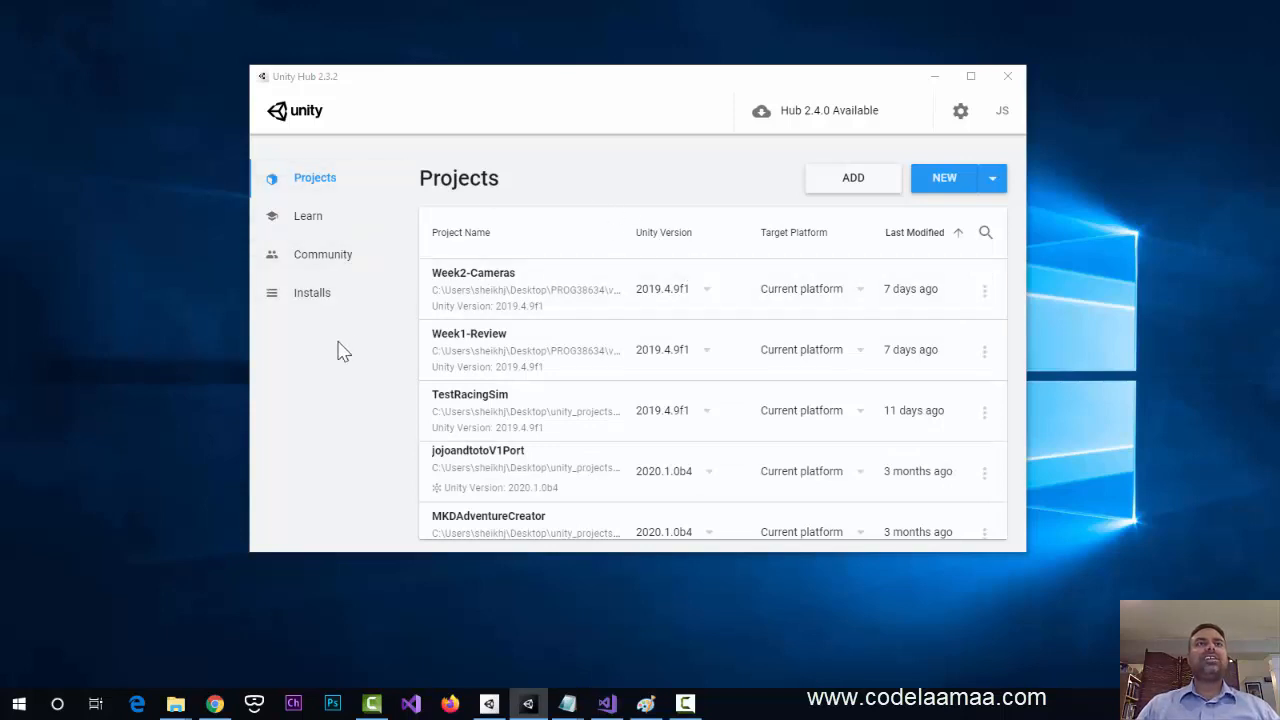
# - Review the installed Unity versions and the releases offered for a new install, leaving without adding one
pyautogui.click(305, 302)
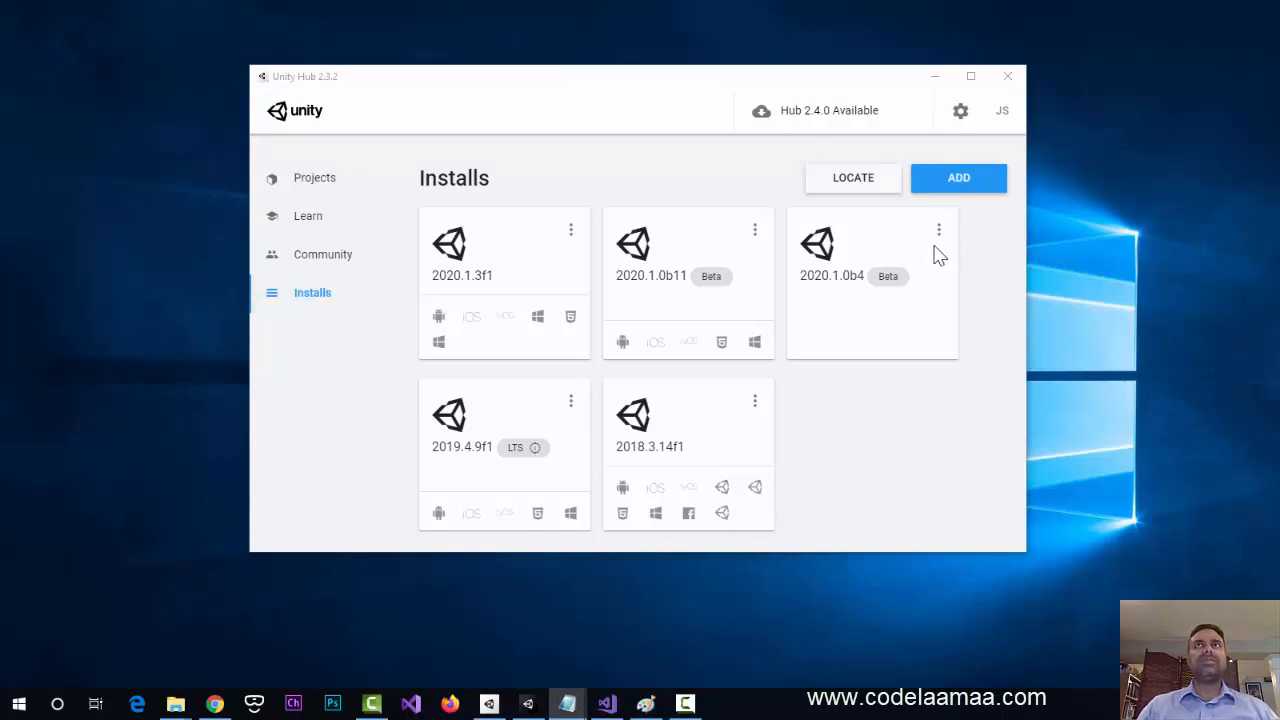
pyautogui.click(968, 184)
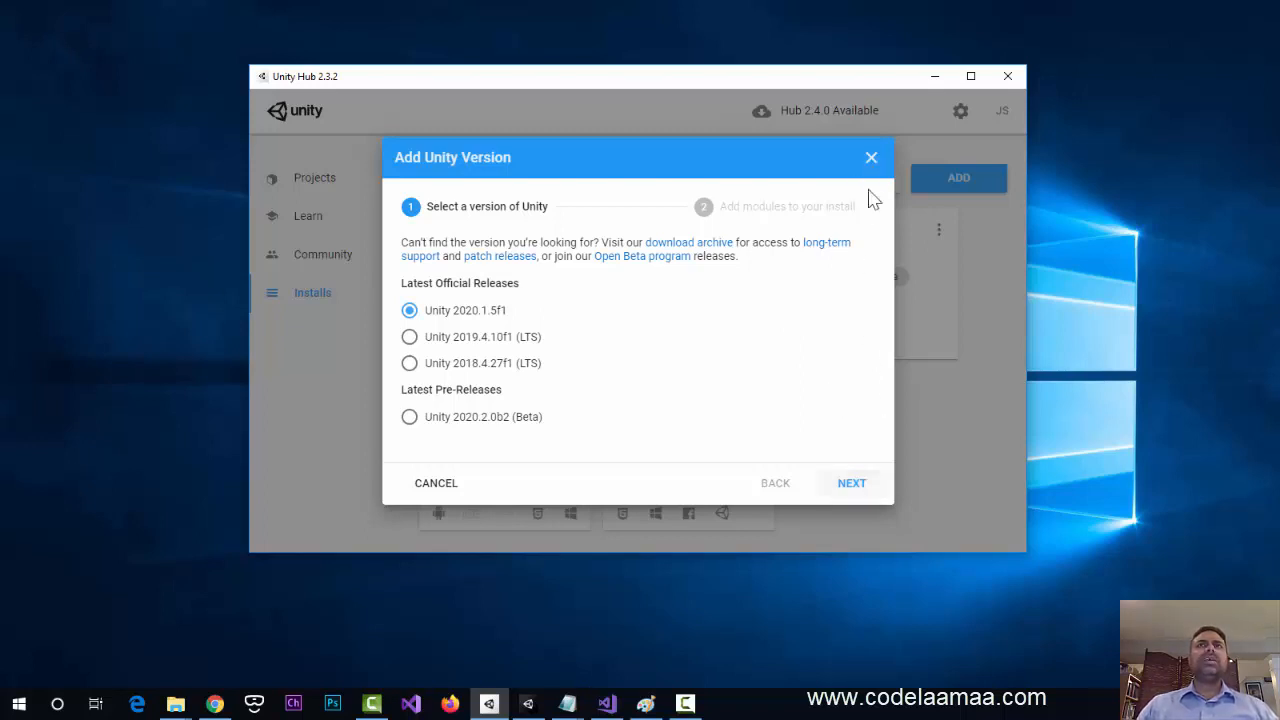
pyautogui.click(871, 157)
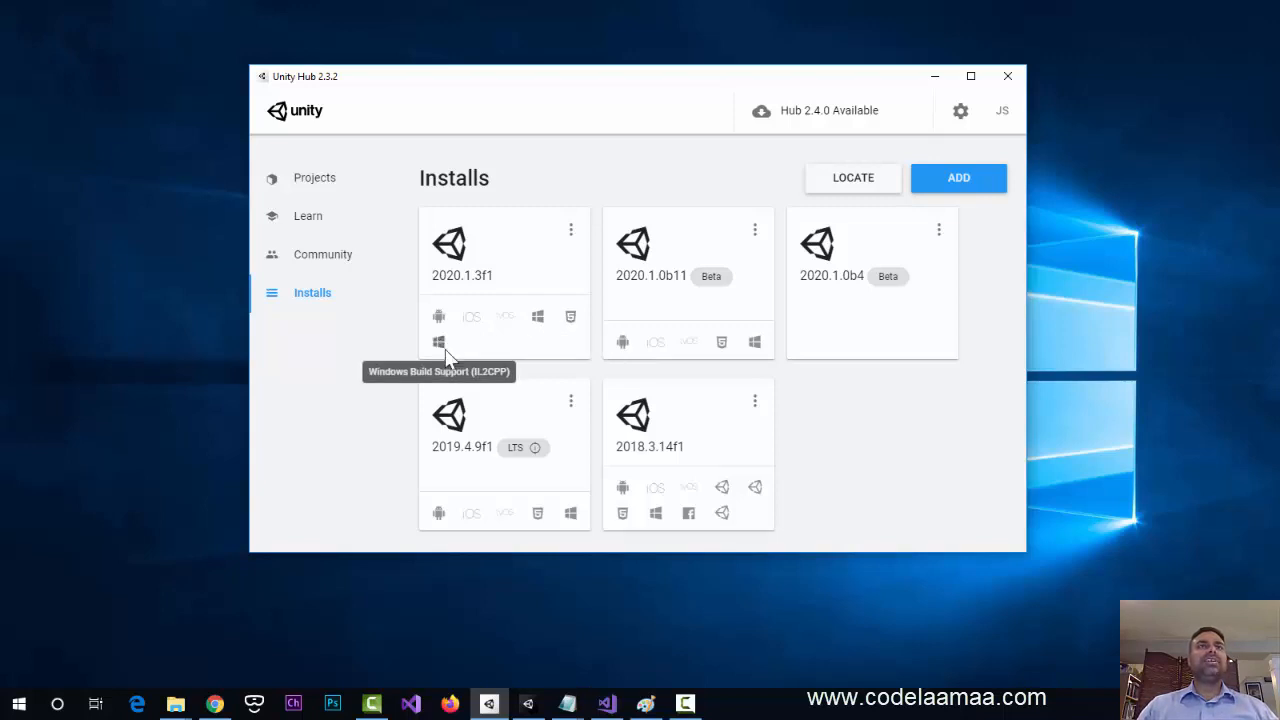
# - Examine the platform modules, documentation and language packs offered for the Unity 2020.1.3f1 install, without adding any
pyautogui.click(571, 232)
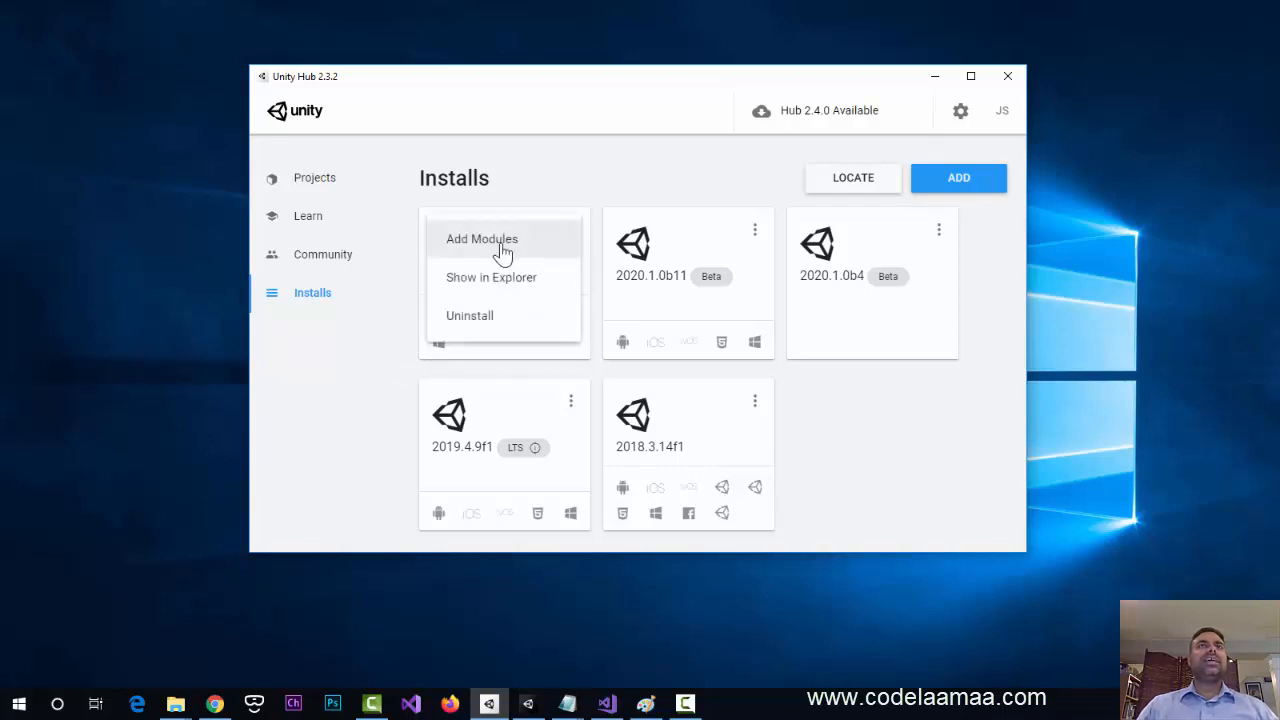
pyautogui.click(497, 244)
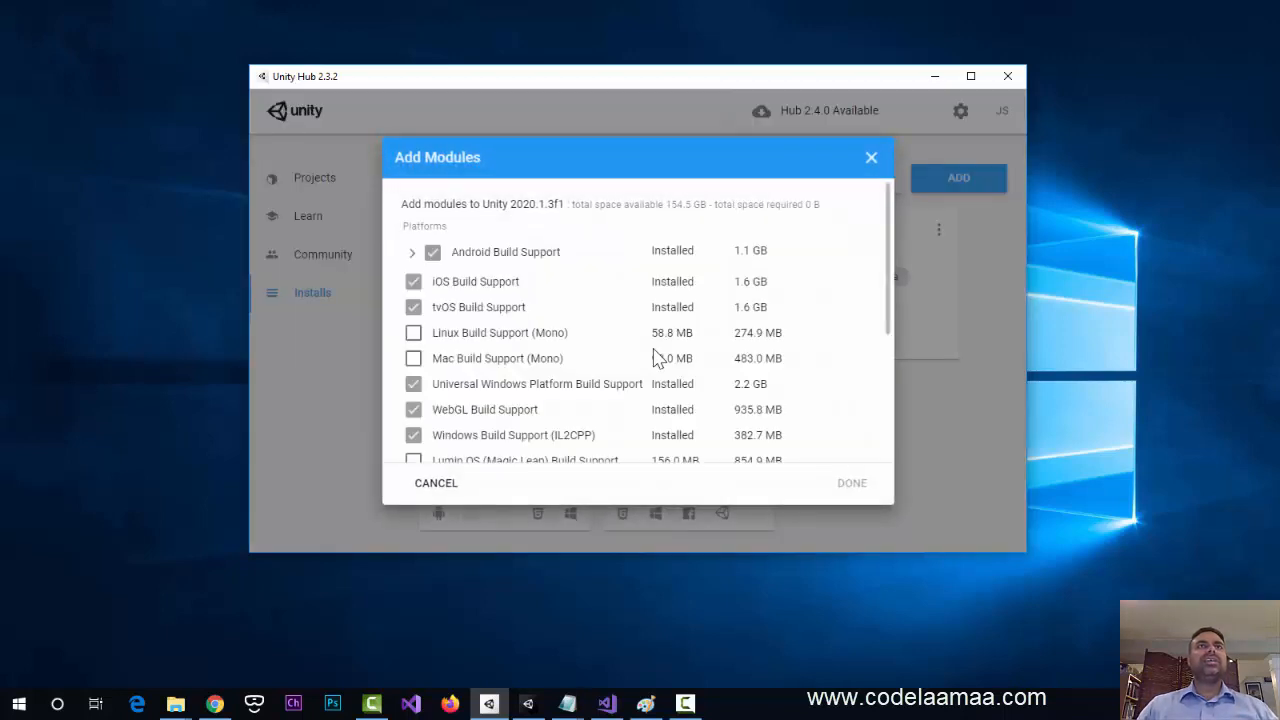
pyautogui.scroll(-3, 637, 349)
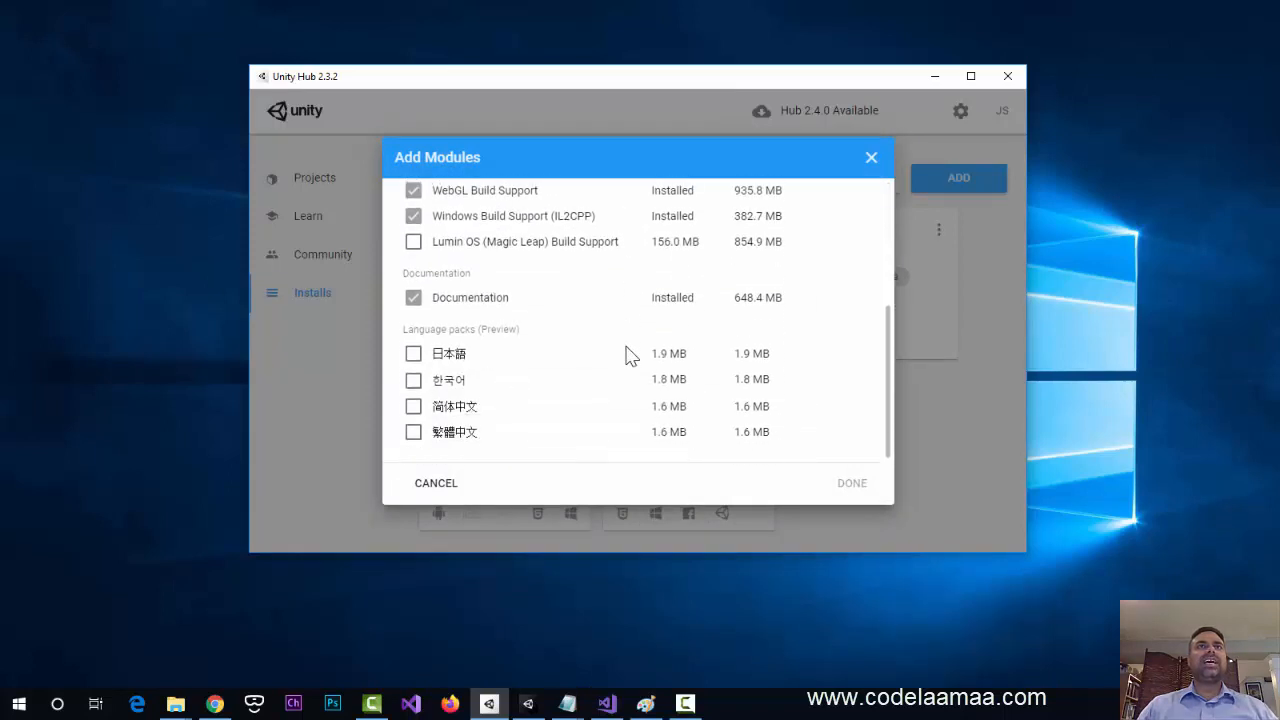
pyautogui.scroll(3, 618, 355)
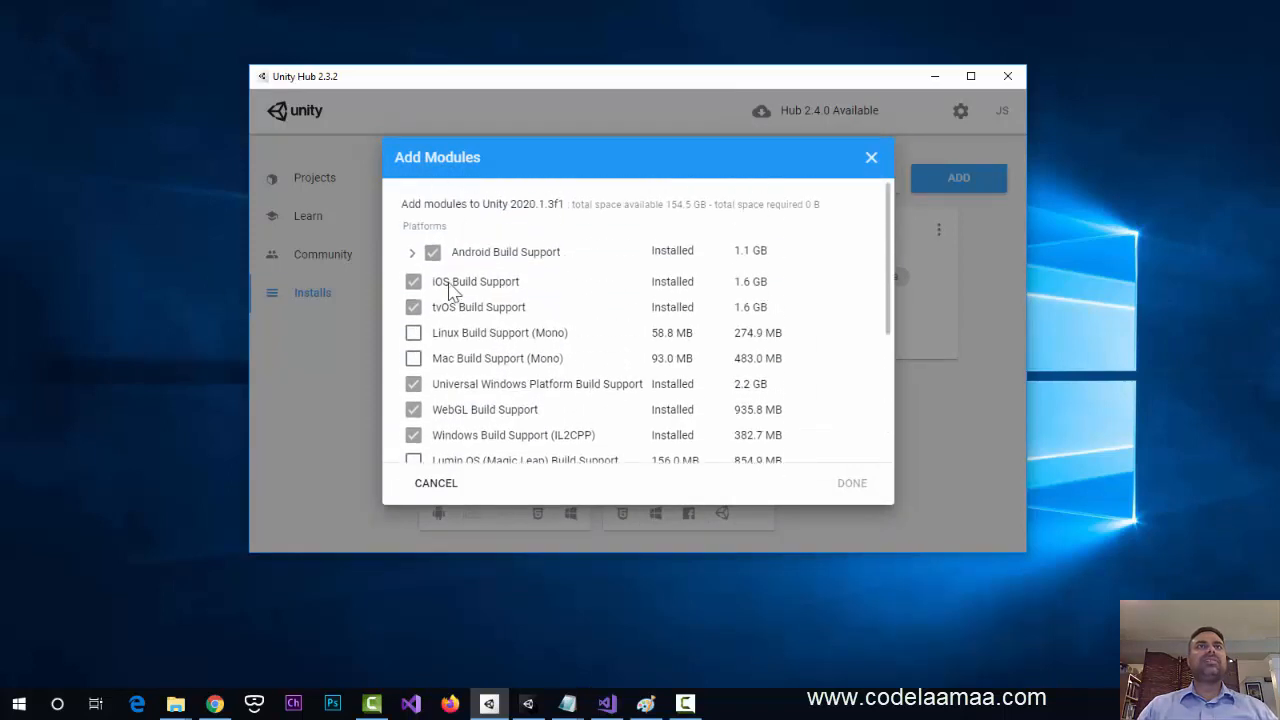
pyautogui.scroll(-3, 631, 455)
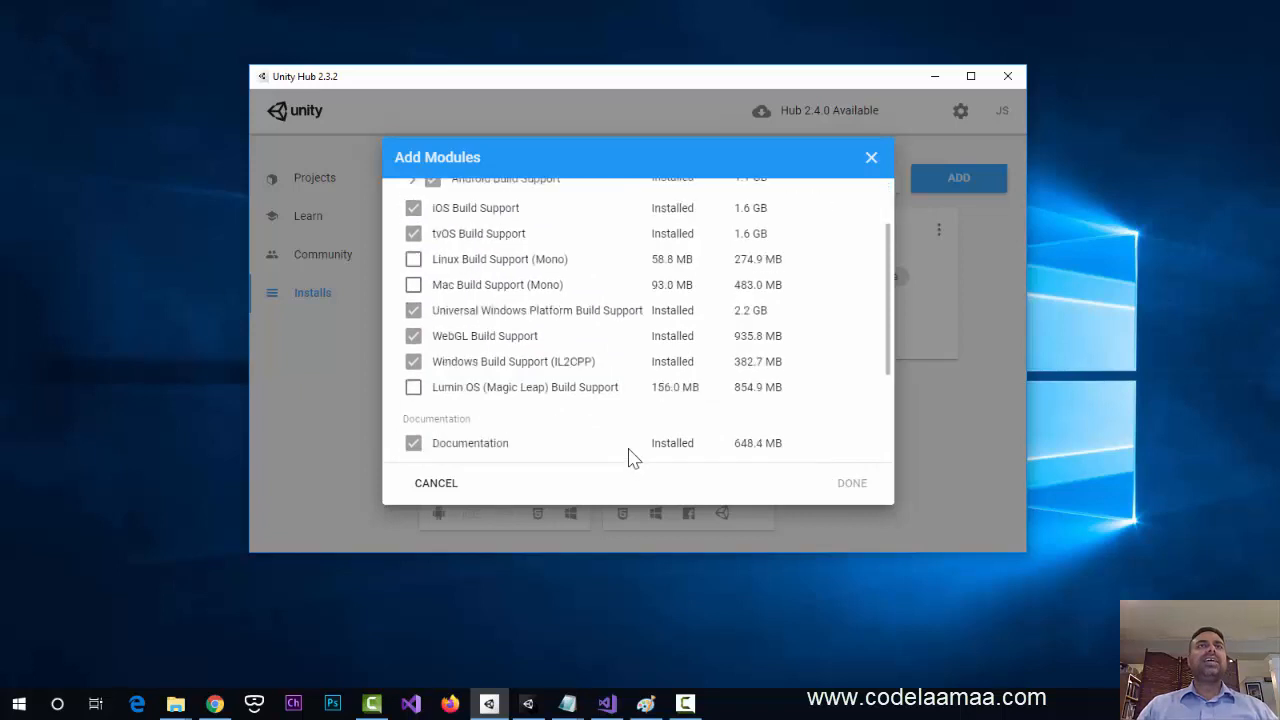
pyautogui.scroll(-1, 637, 446)
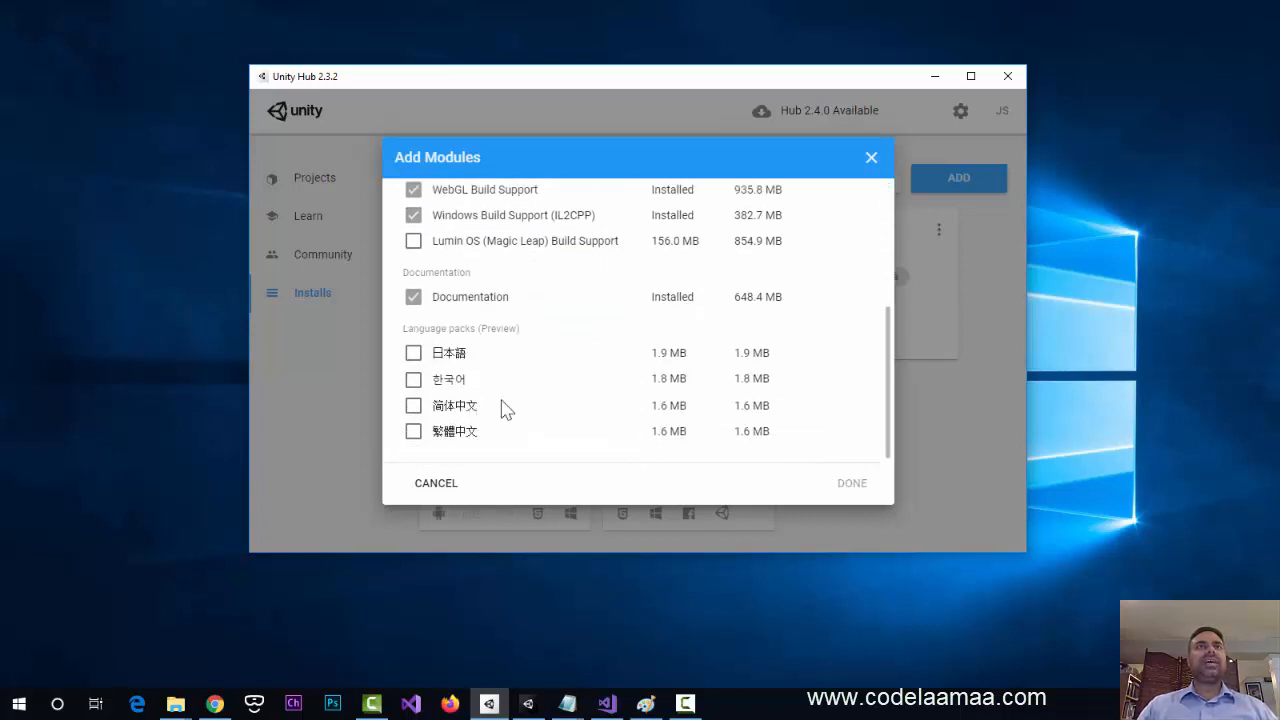
pyautogui.scroll(2, 689, 368)
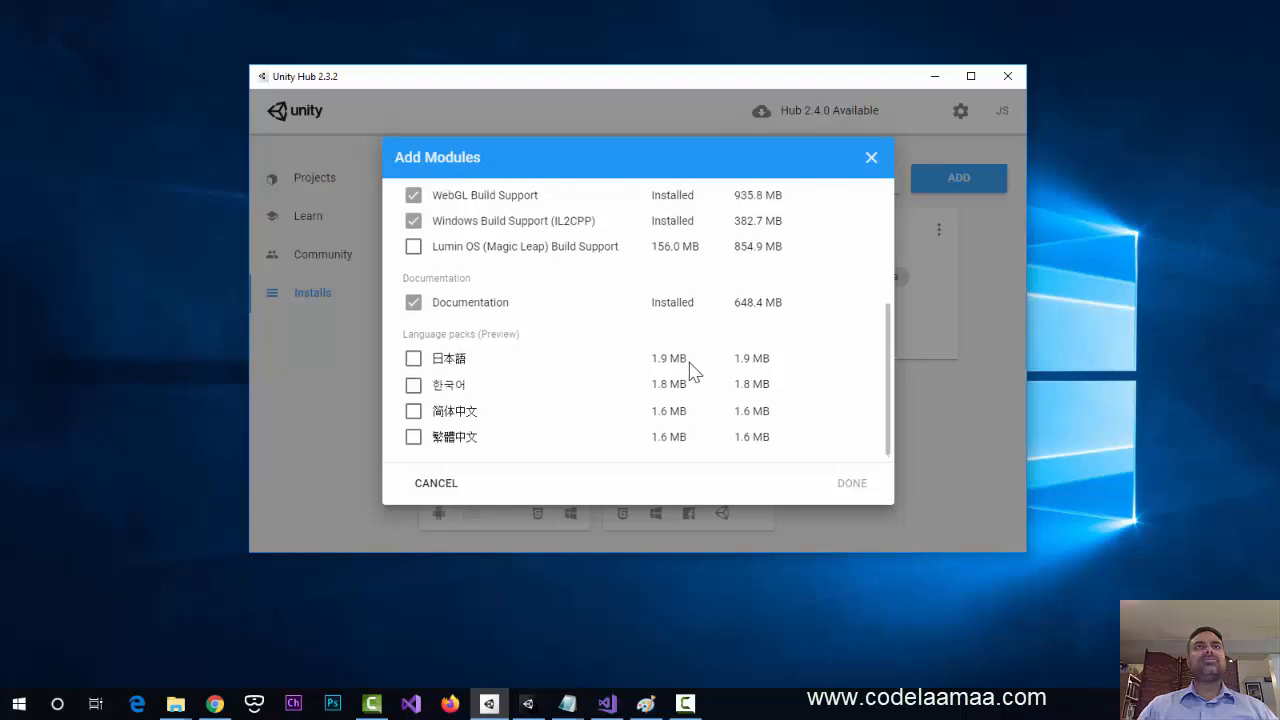
pyautogui.click(434, 484)
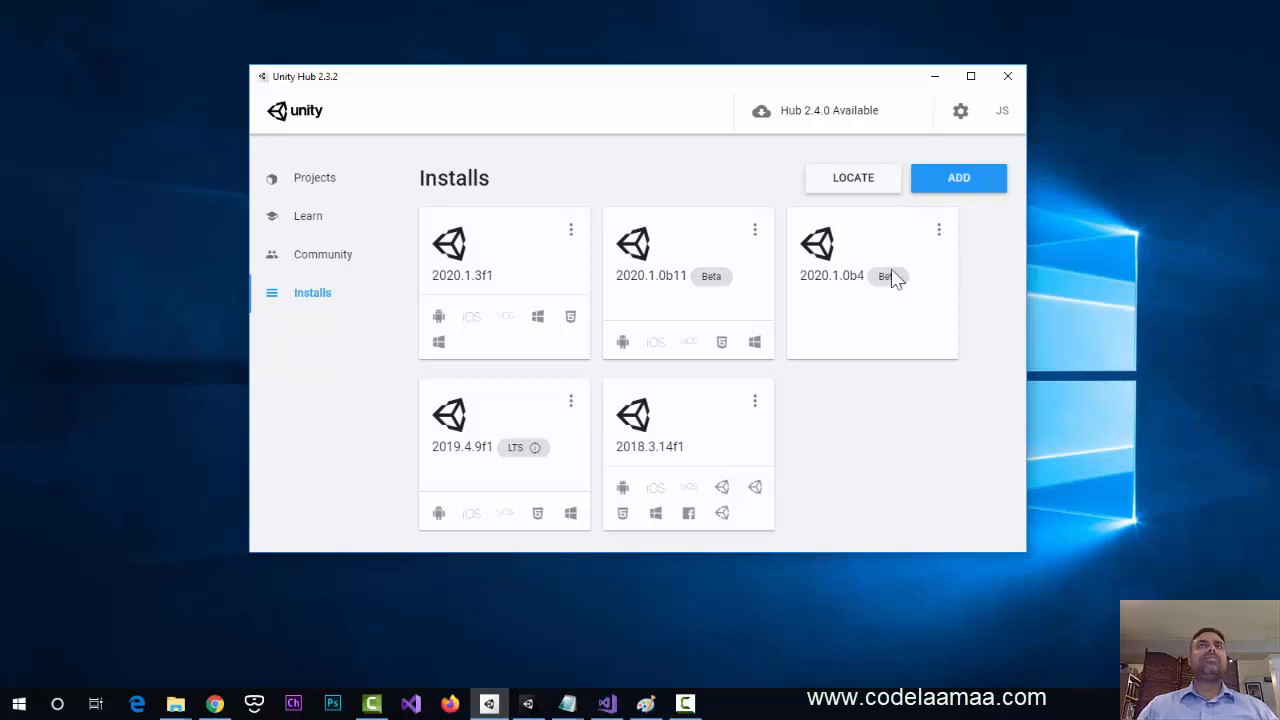
# - Start a new project using Unity version 2019.4.9f1
pyautogui.click(306, 186)
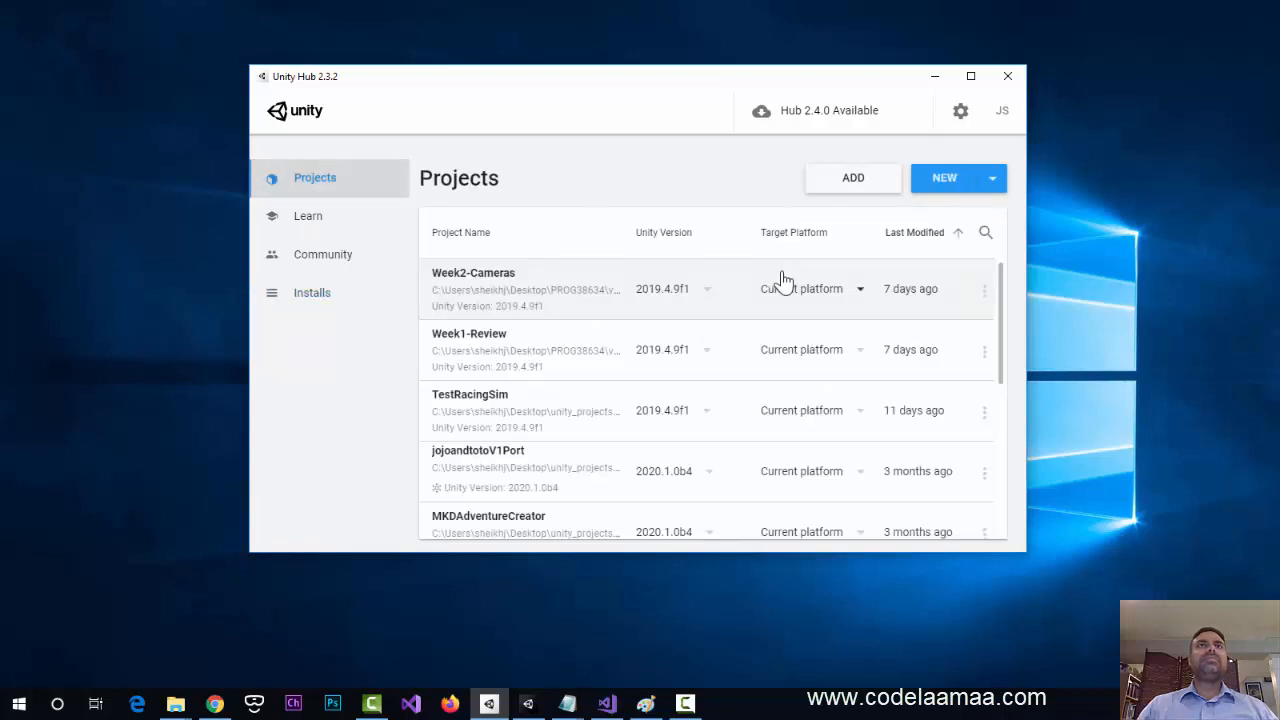
pyautogui.click(995, 180)
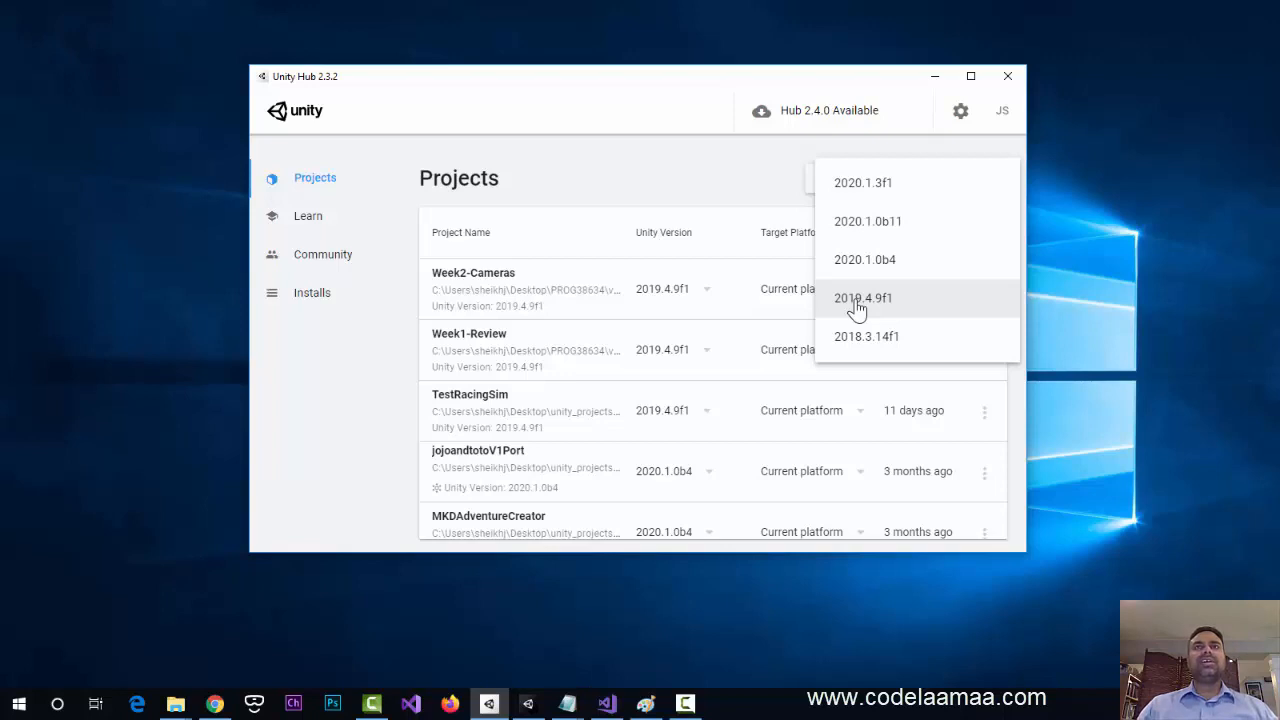
pyautogui.click(903, 300)
pyautogui.click(905, 300)
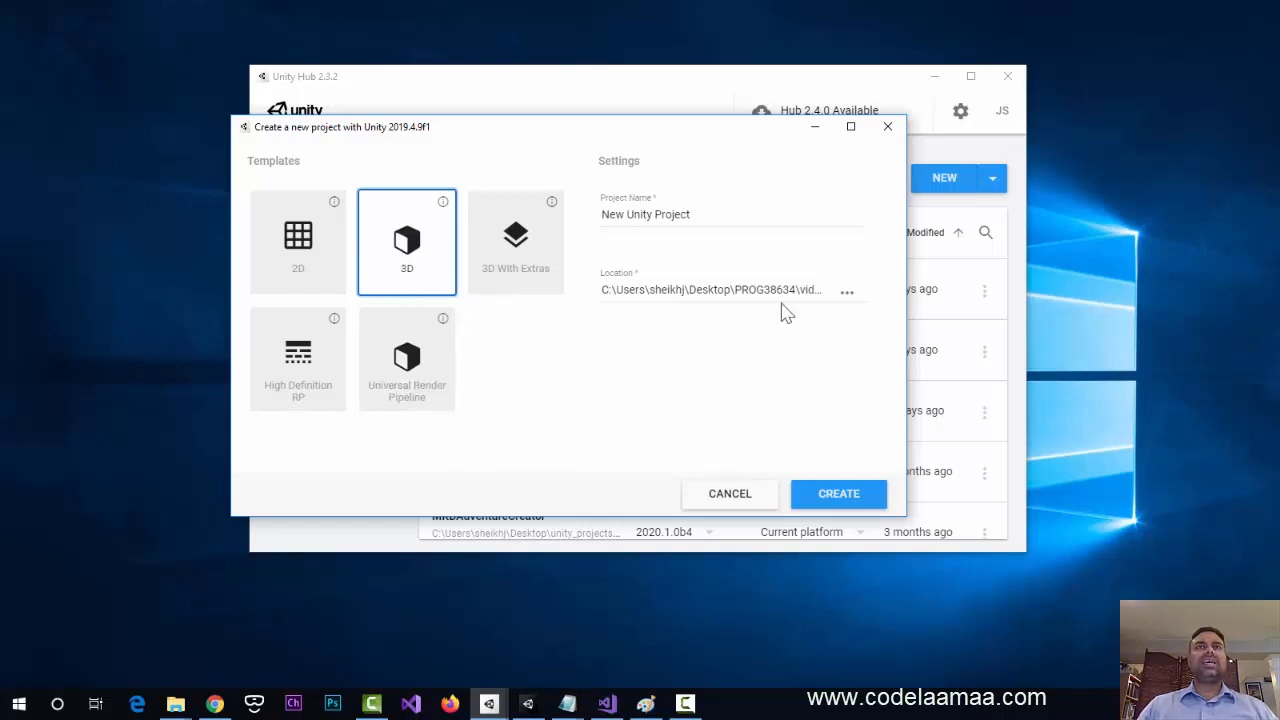
# - Name the new 3D project M1Review, check its save location and create it
pyautogui.click(700, 214)
pyautogui.moveTo(700, 214); pyautogui.dragTo(591, 206)
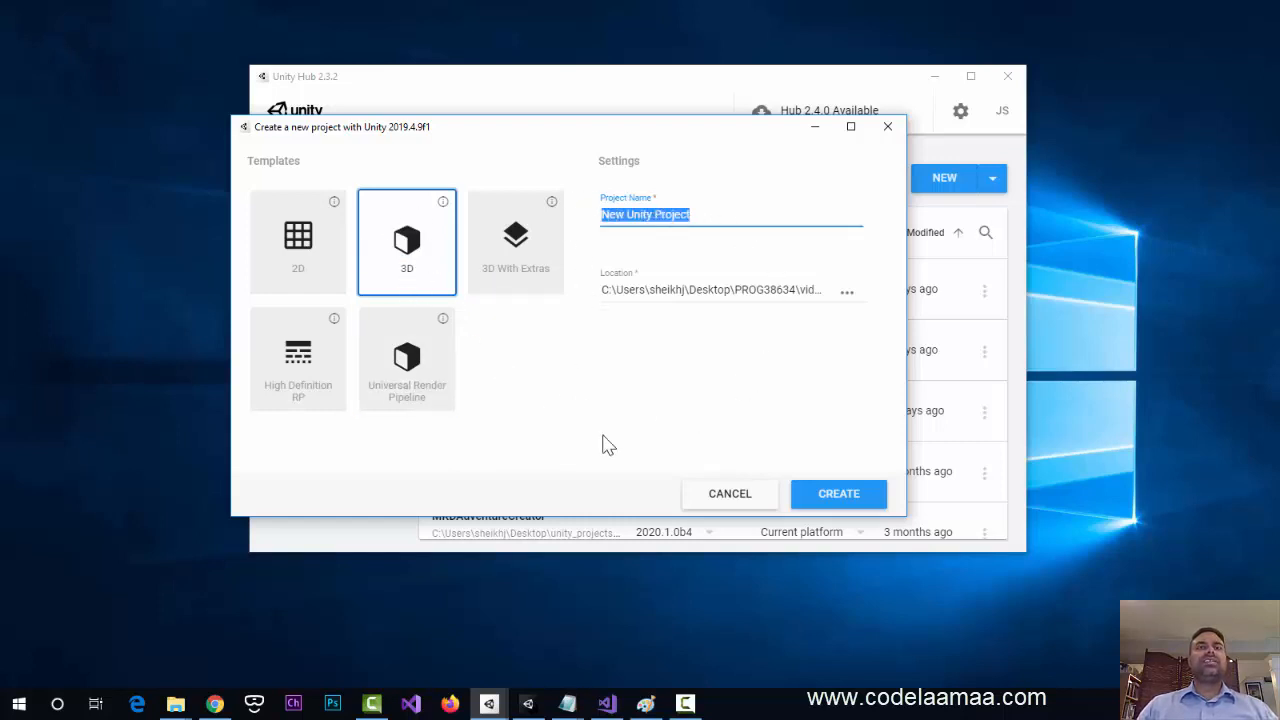
pyautogui.write('M1')
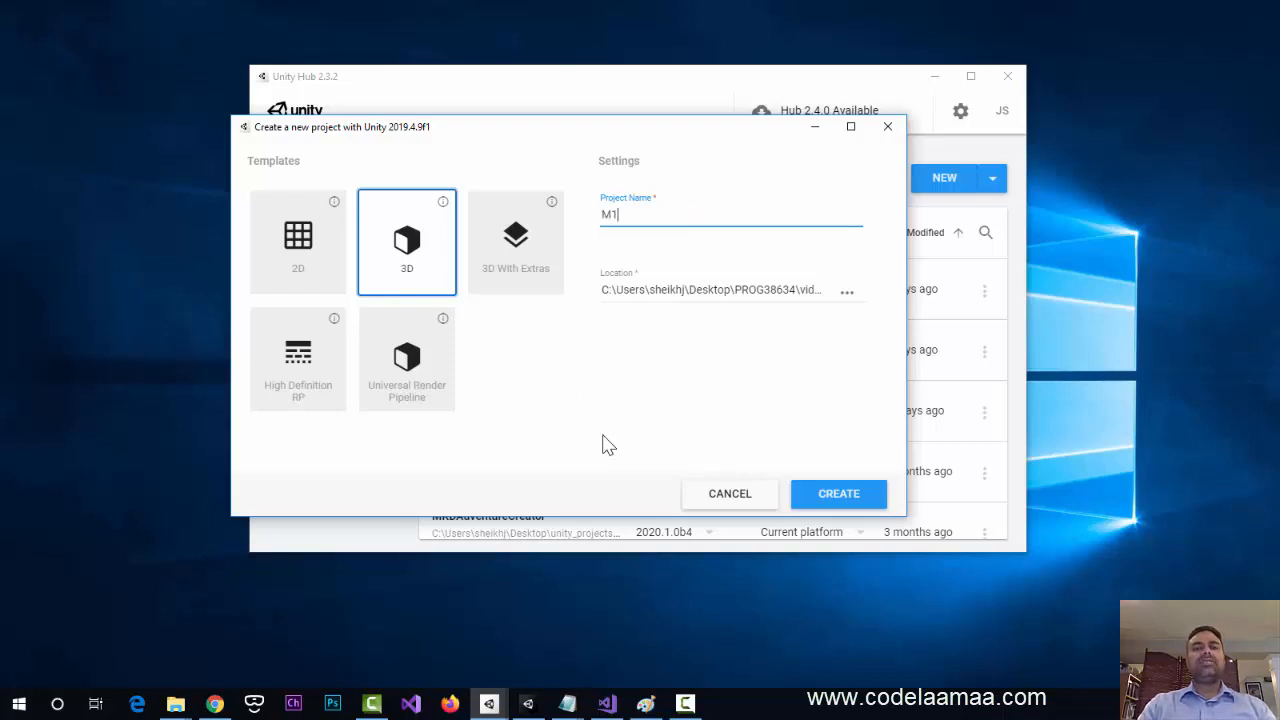
pyautogui.write('Rebi')
pyautogui.press('BackSpace')
pyautogui.press('BackSpace')
pyautogui.write('v')
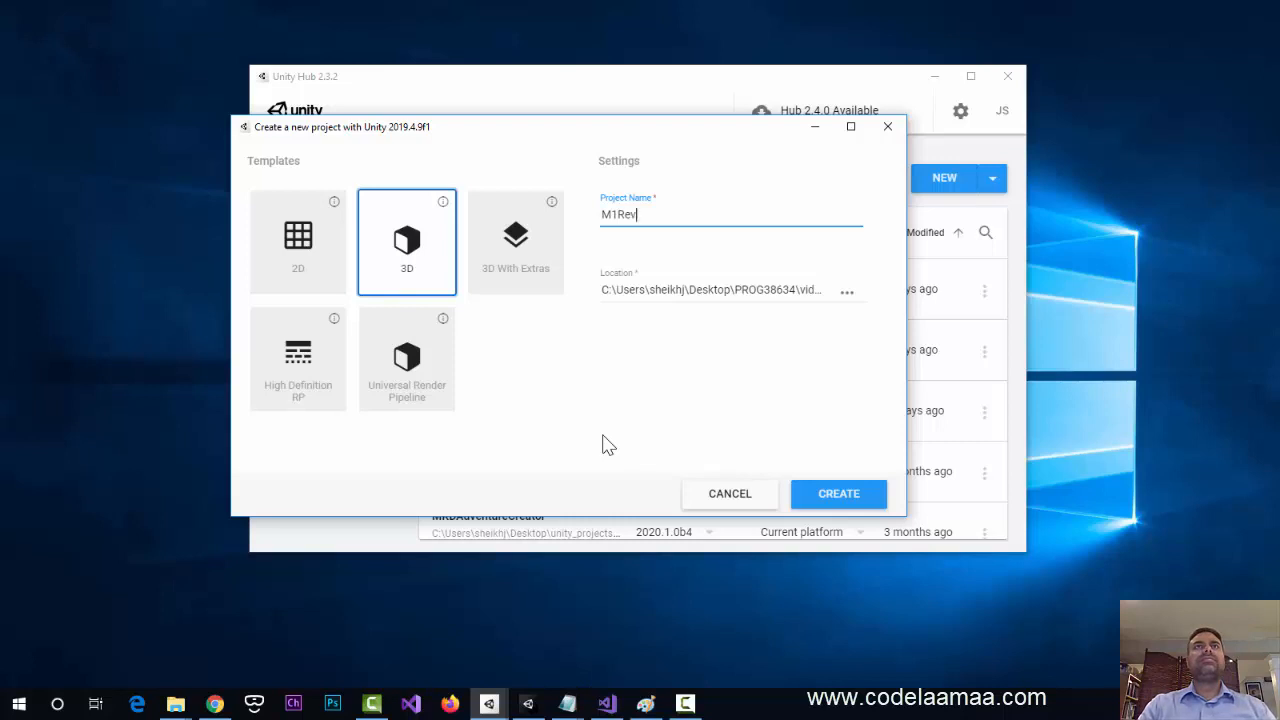
pyautogui.write('iew')
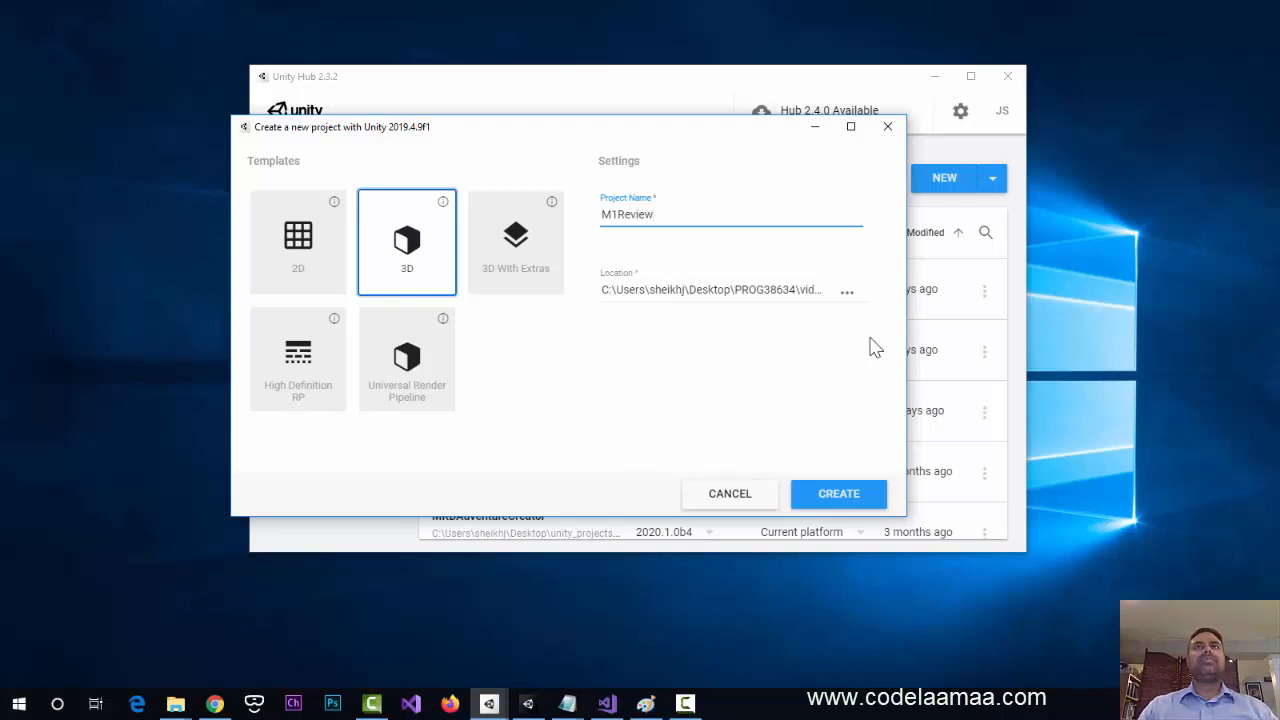
pyautogui.click(846, 291)
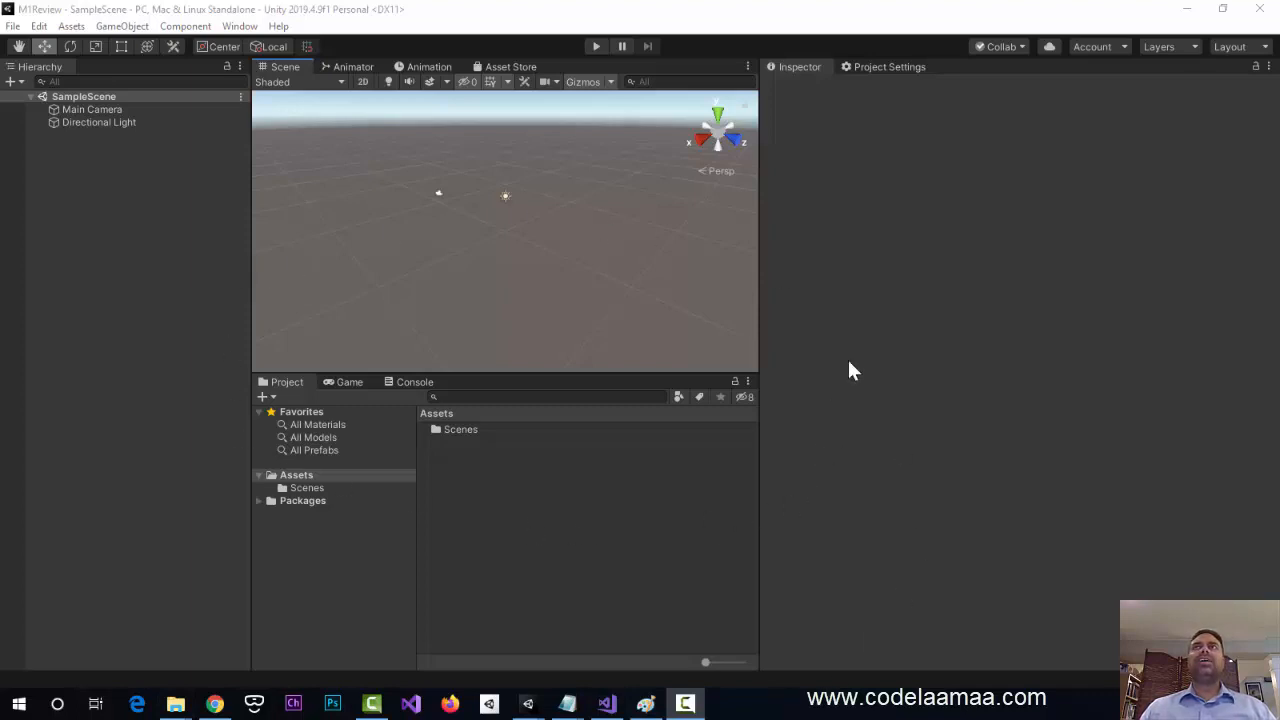
# - Look over the layout options, the Animation view and the general editor windows, and return to the Scene view
pyautogui.click(1264, 47)
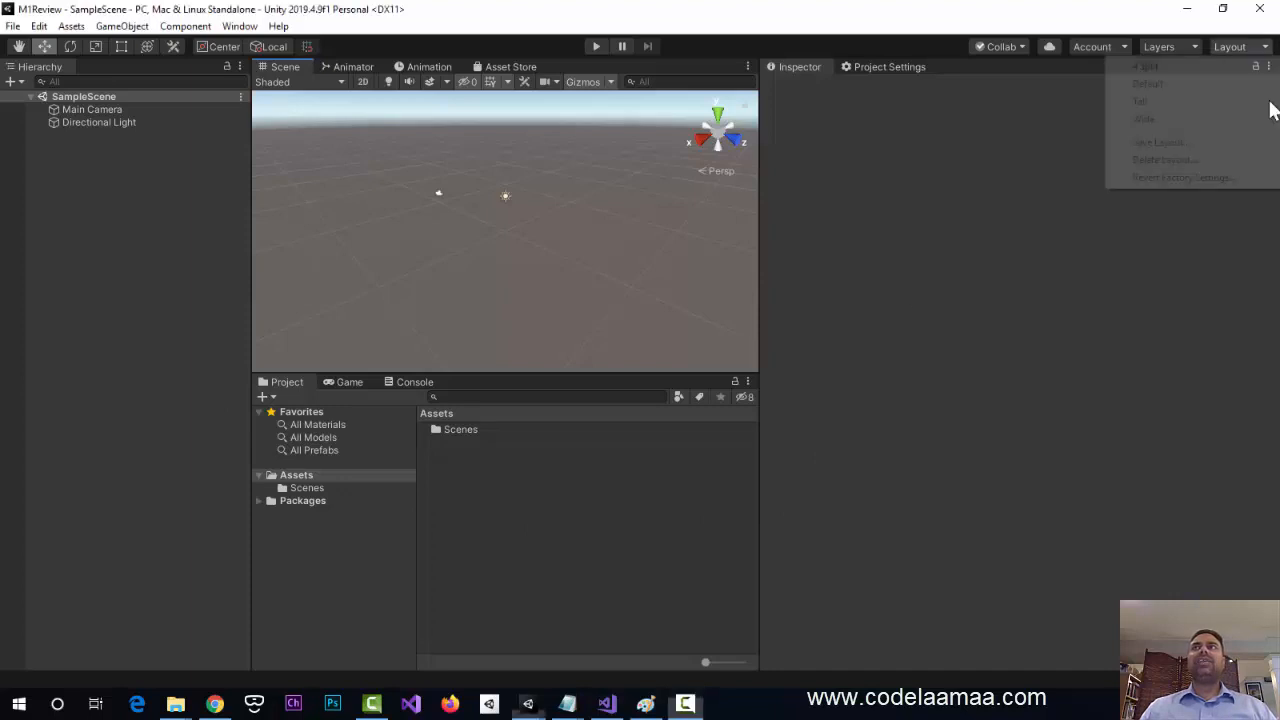
pyautogui.click(1206, 274)
pyautogui.click(413, 66)
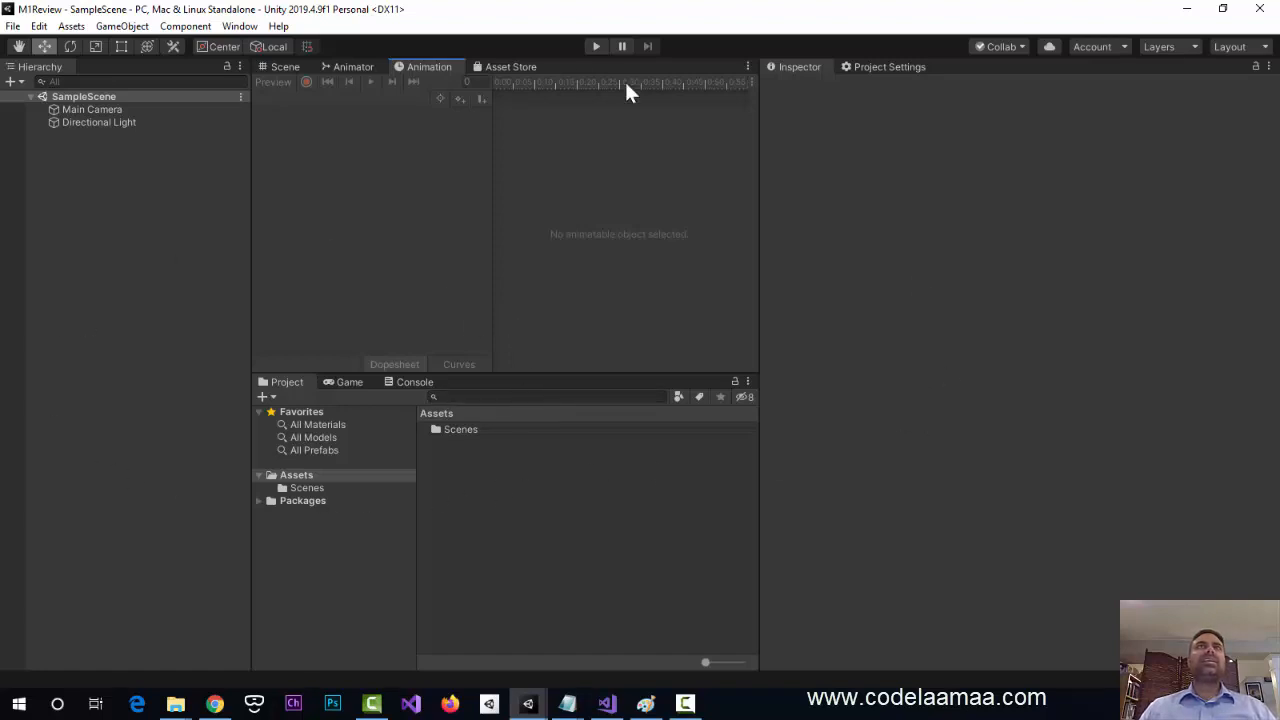
pyautogui.click(240, 26)
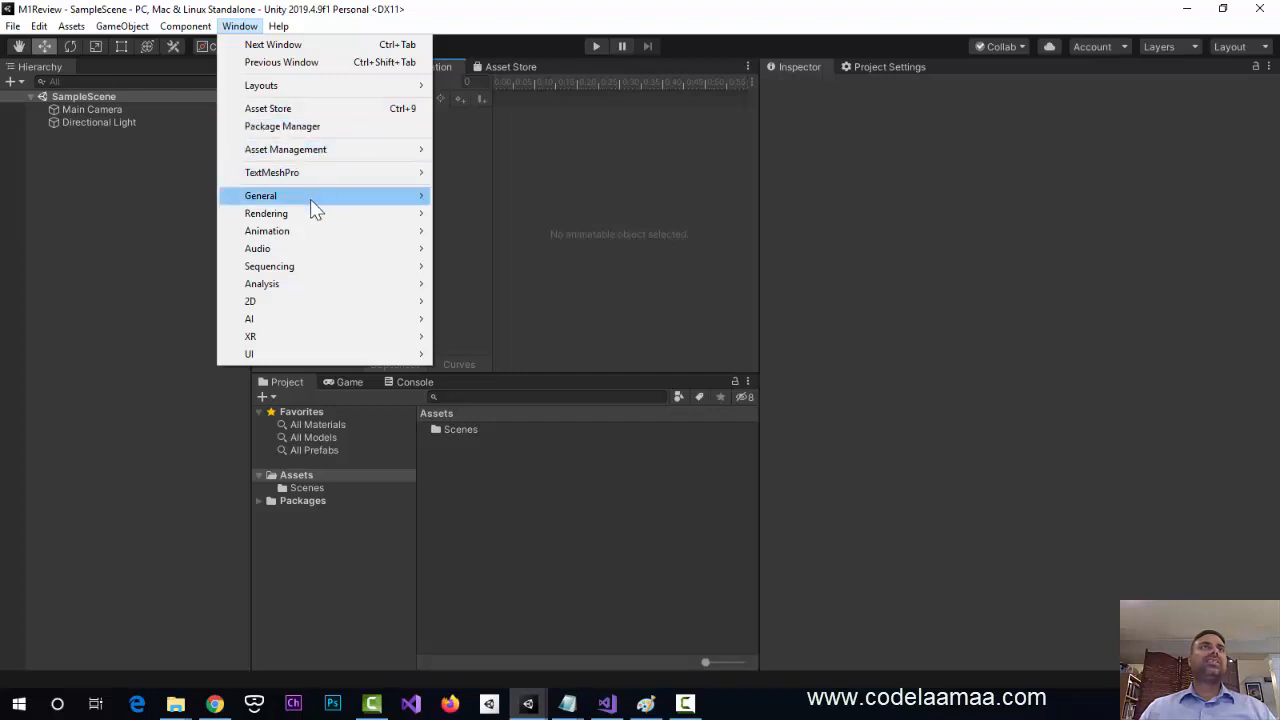
pyautogui.moveTo(312, 199)
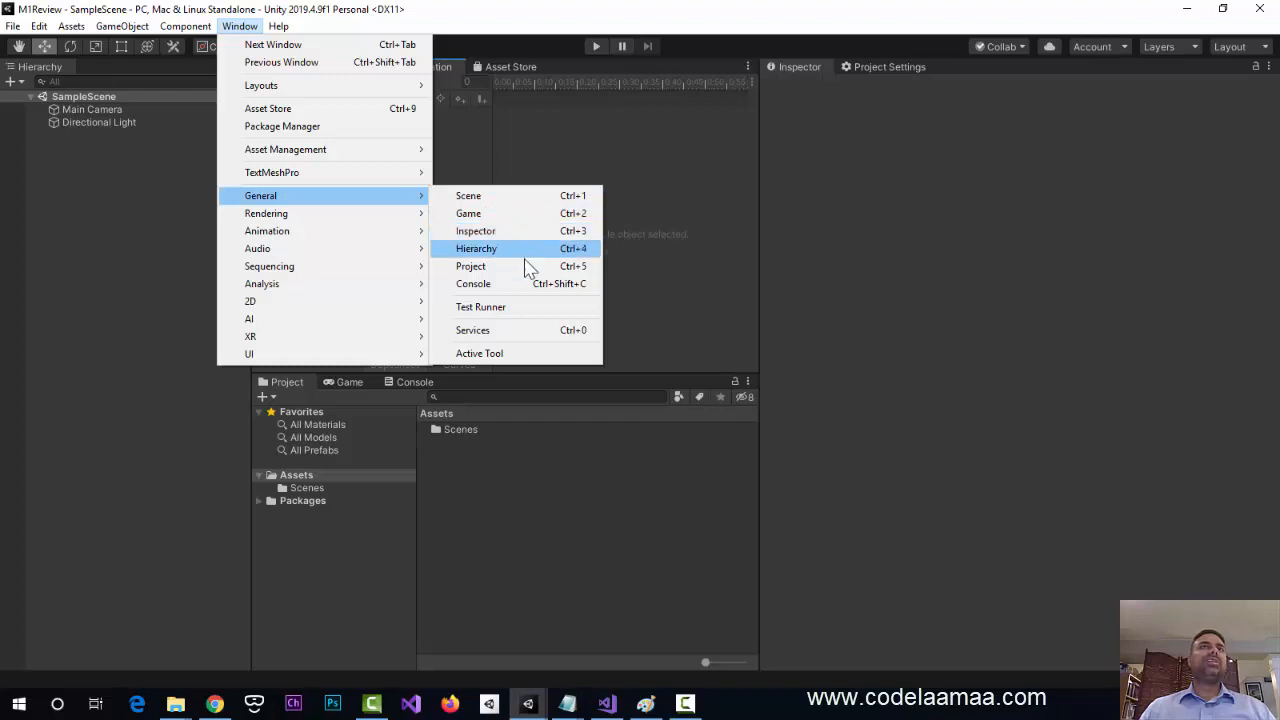
pyautogui.click(1018, 272)
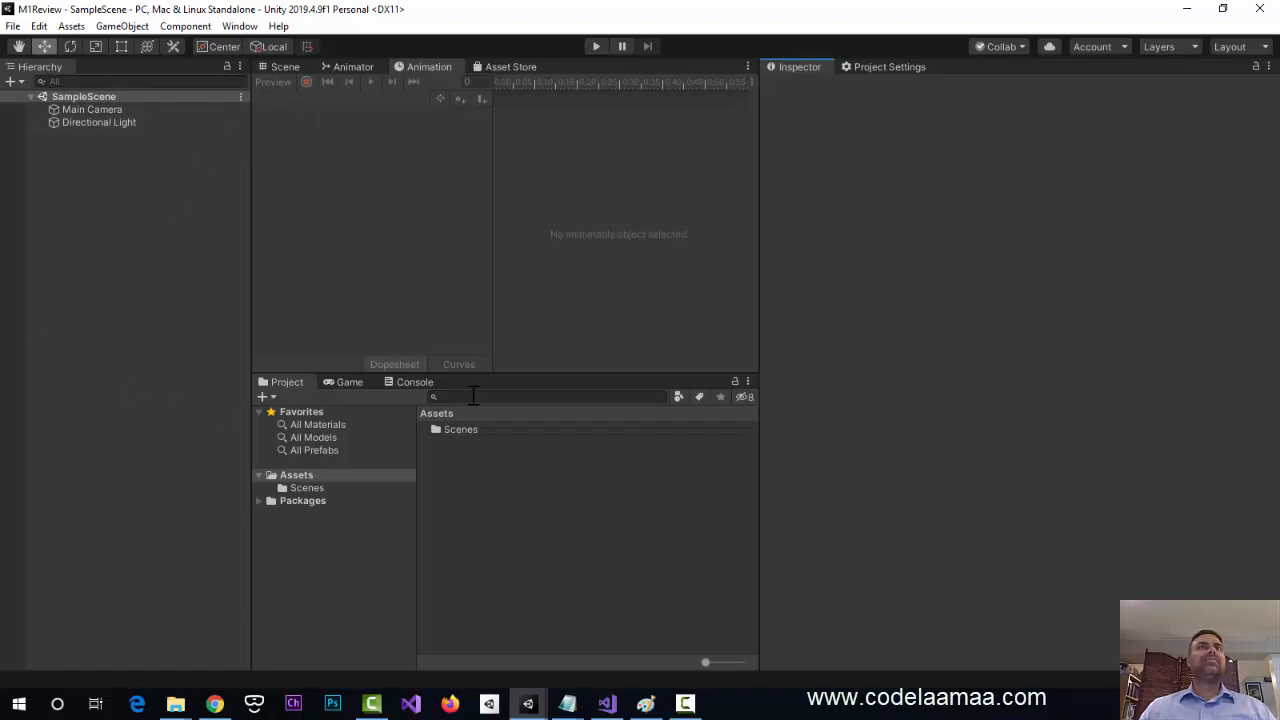
pyautogui.click(285, 67)
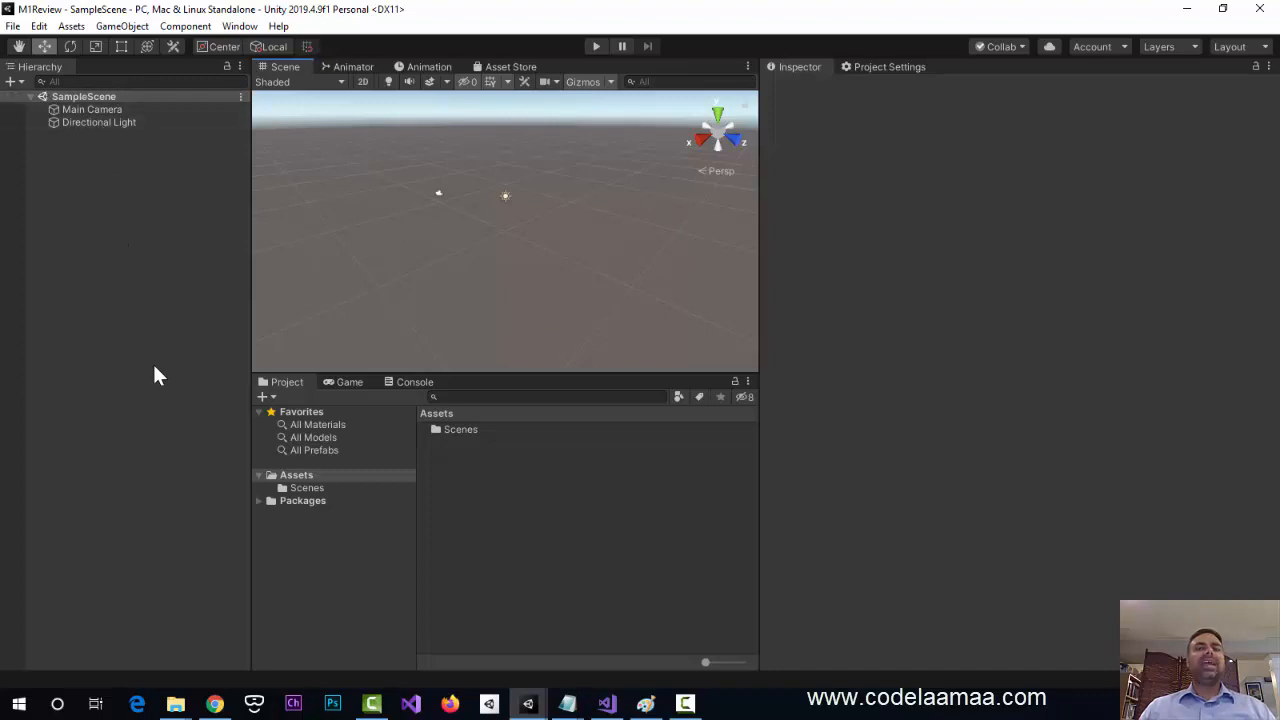
# - Inspect the Main Camera's properties and look at the Game, Project and Console views
pyautogui.click(91, 110)
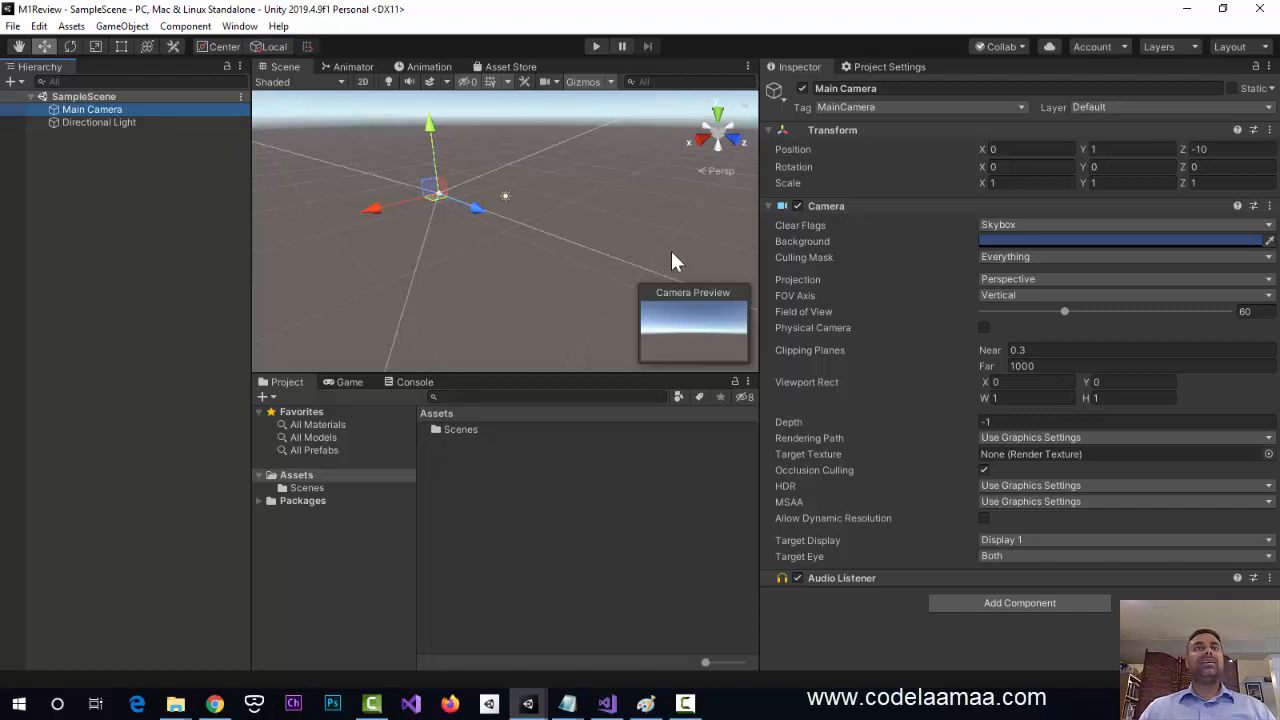
pyautogui.click(349, 382)
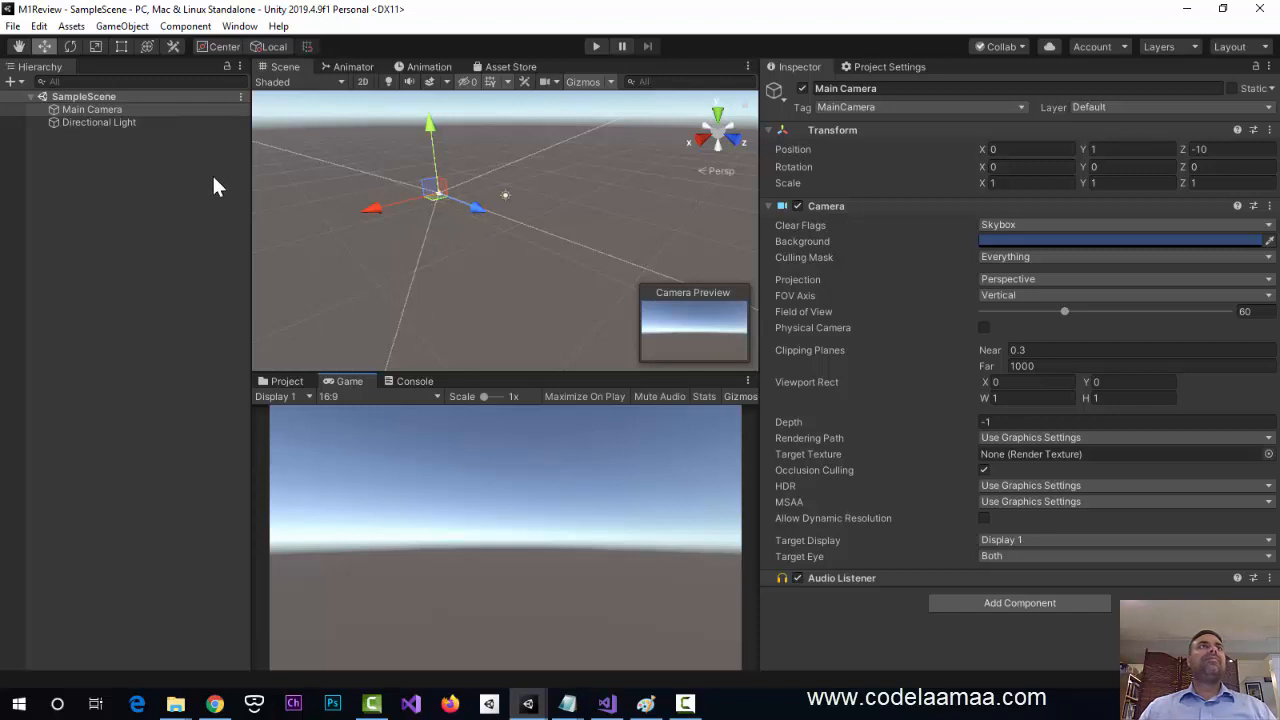
pyautogui.click(282, 382)
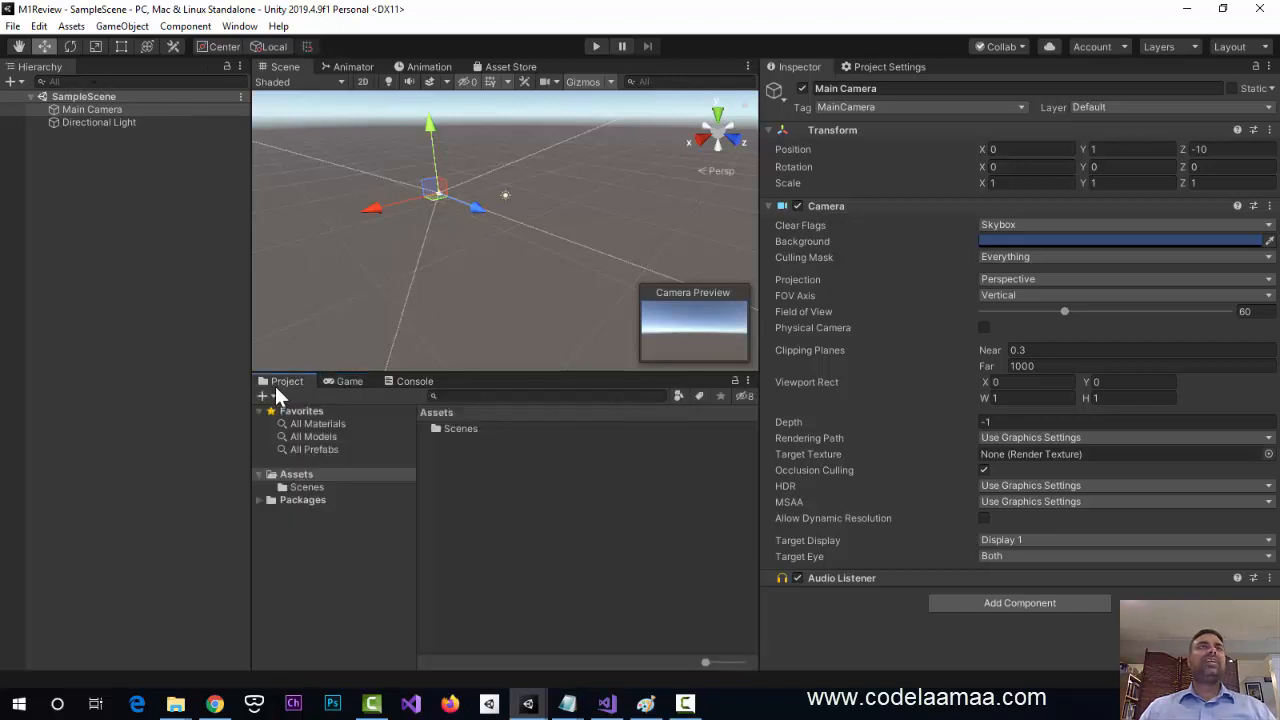
pyautogui.click(238, 26)
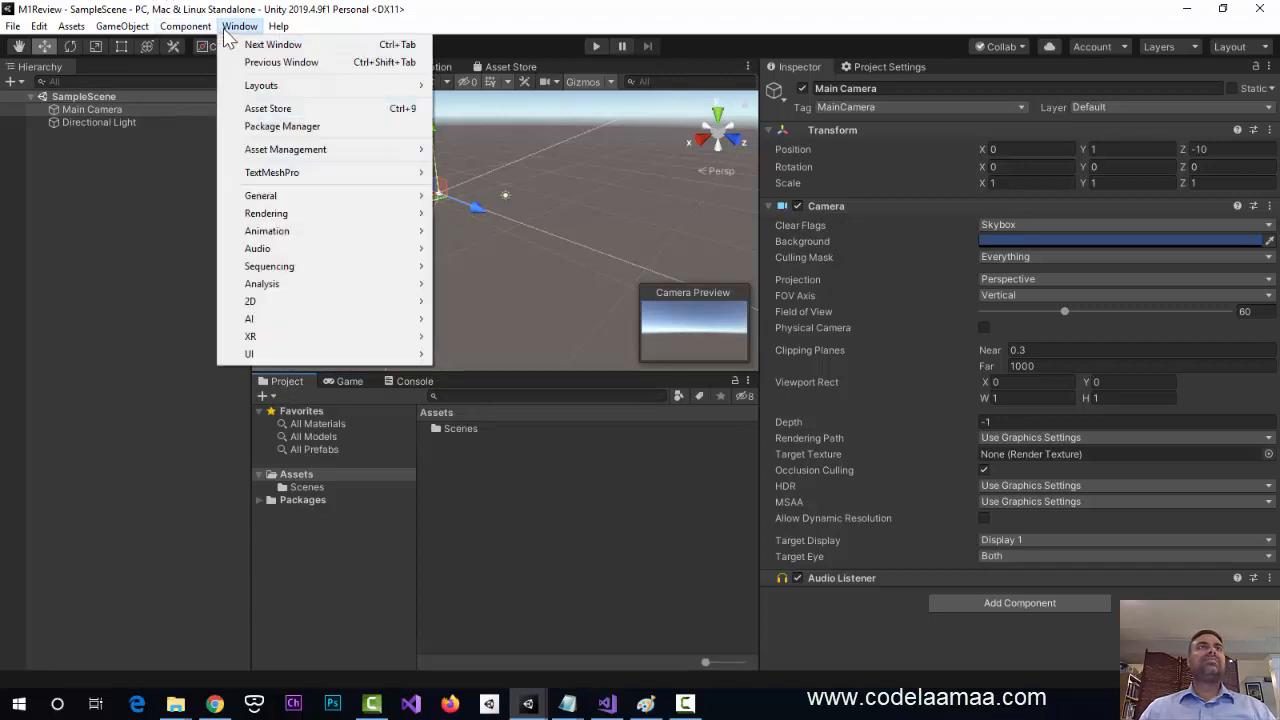
pyautogui.click(225, 31)
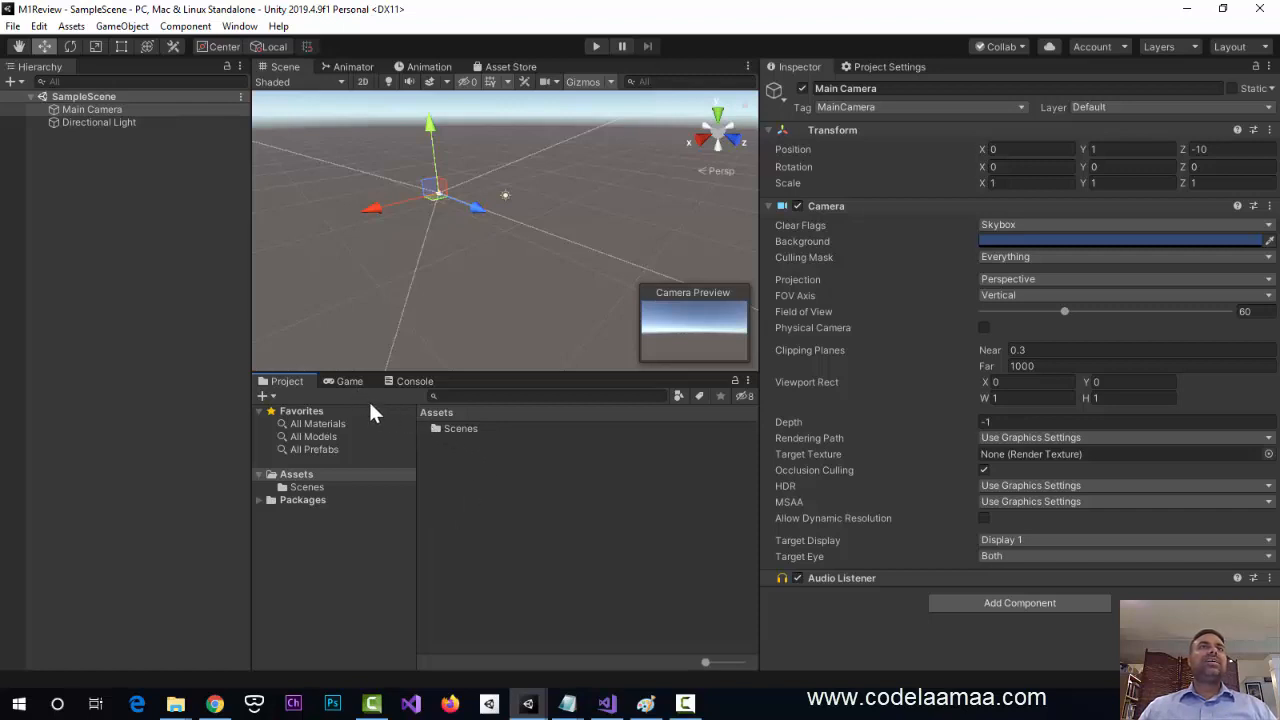
pyautogui.click(410, 382)
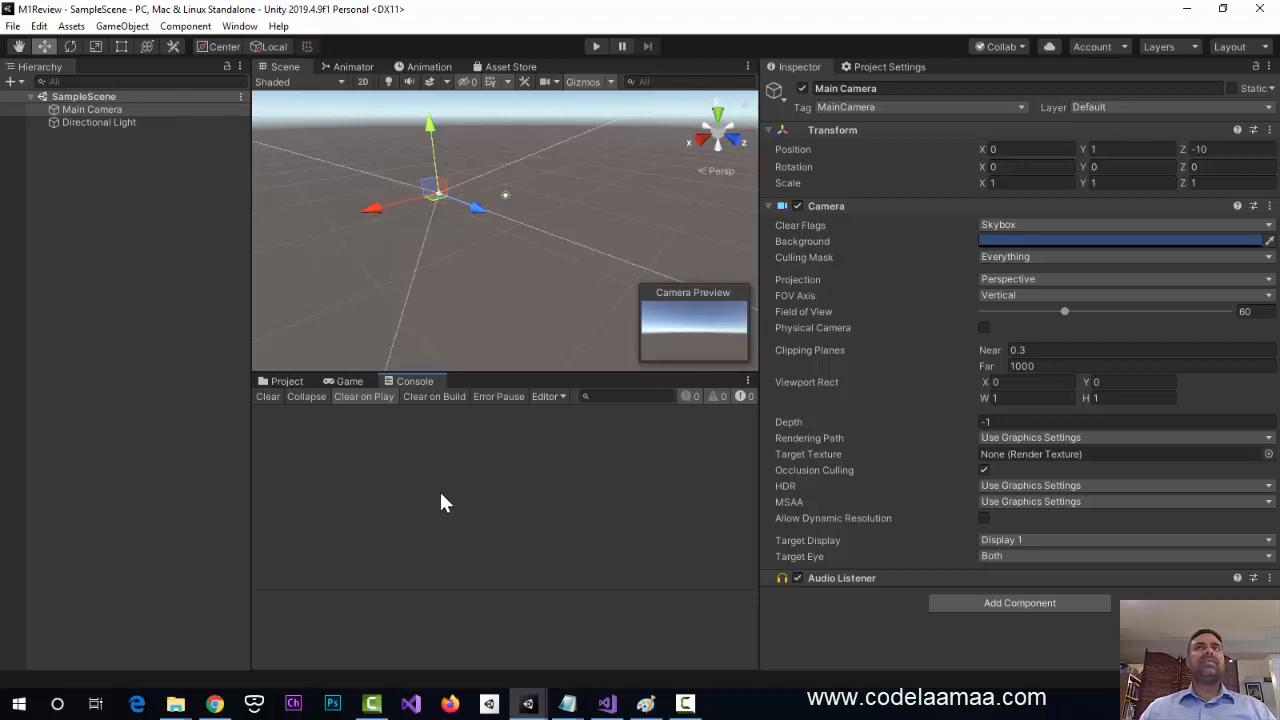
# - Compare the Main Camera's and Directional Light's components, and glance at the Player project settings
pyautogui.click(102, 110)
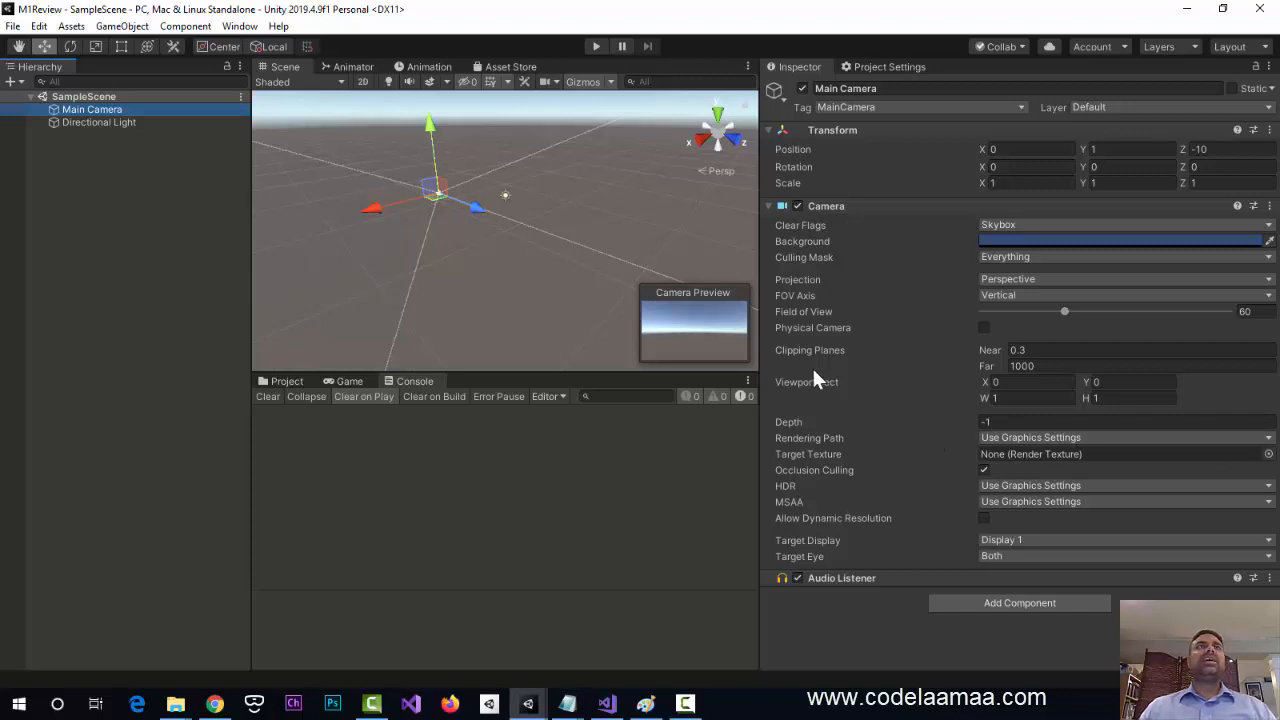
pyautogui.click(99, 122)
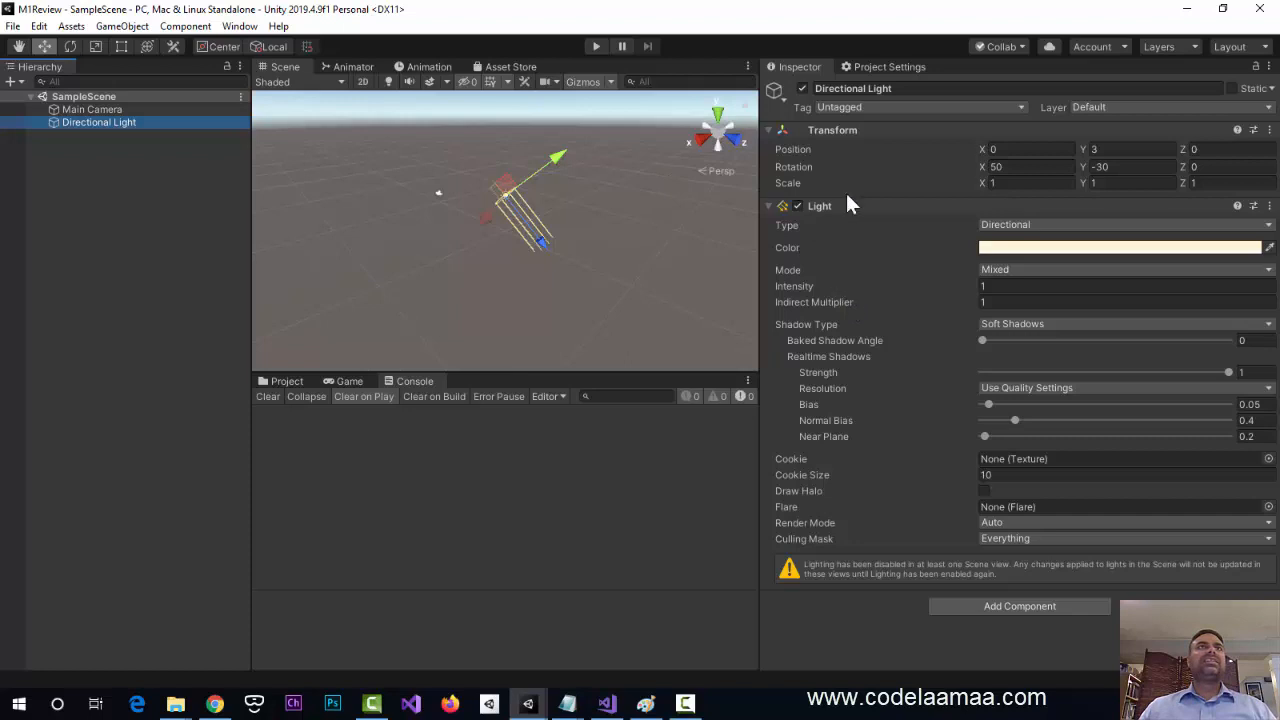
pyautogui.click(869, 67)
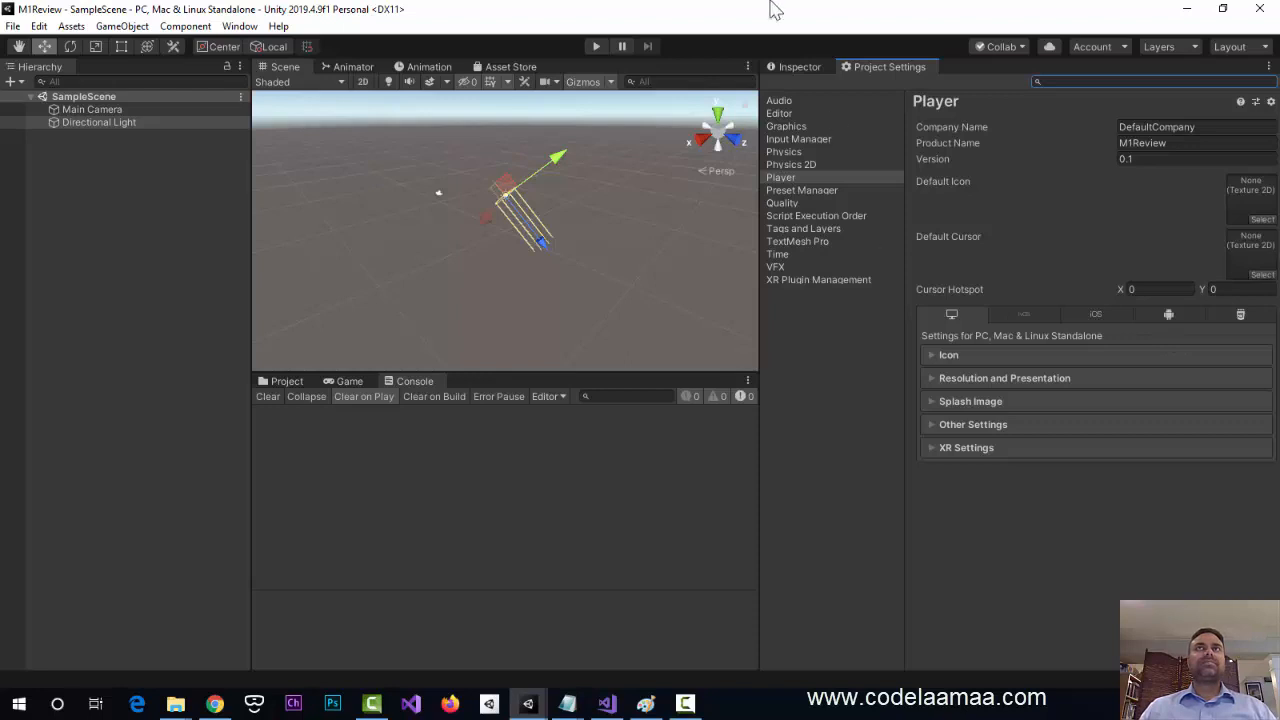
pyautogui.click(792, 66)
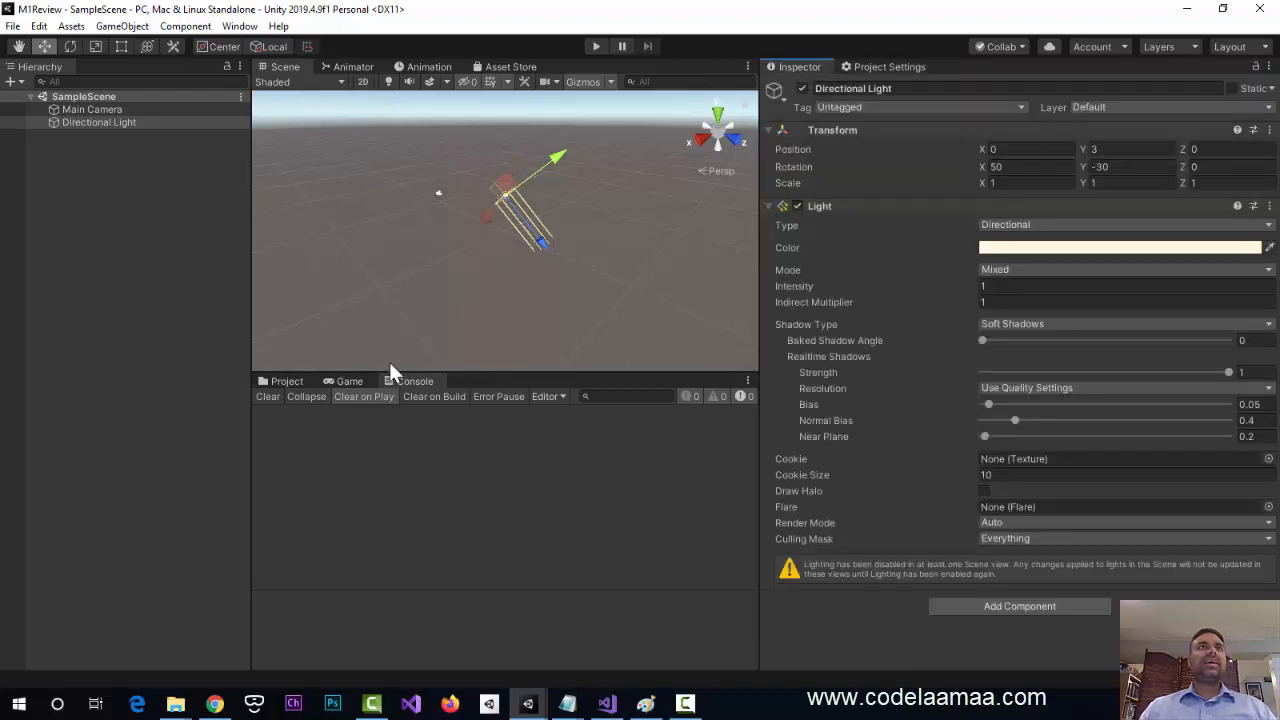
# - Look at the Animator and Animation views and bring up the Asset Store
pyautogui.click(354, 66)
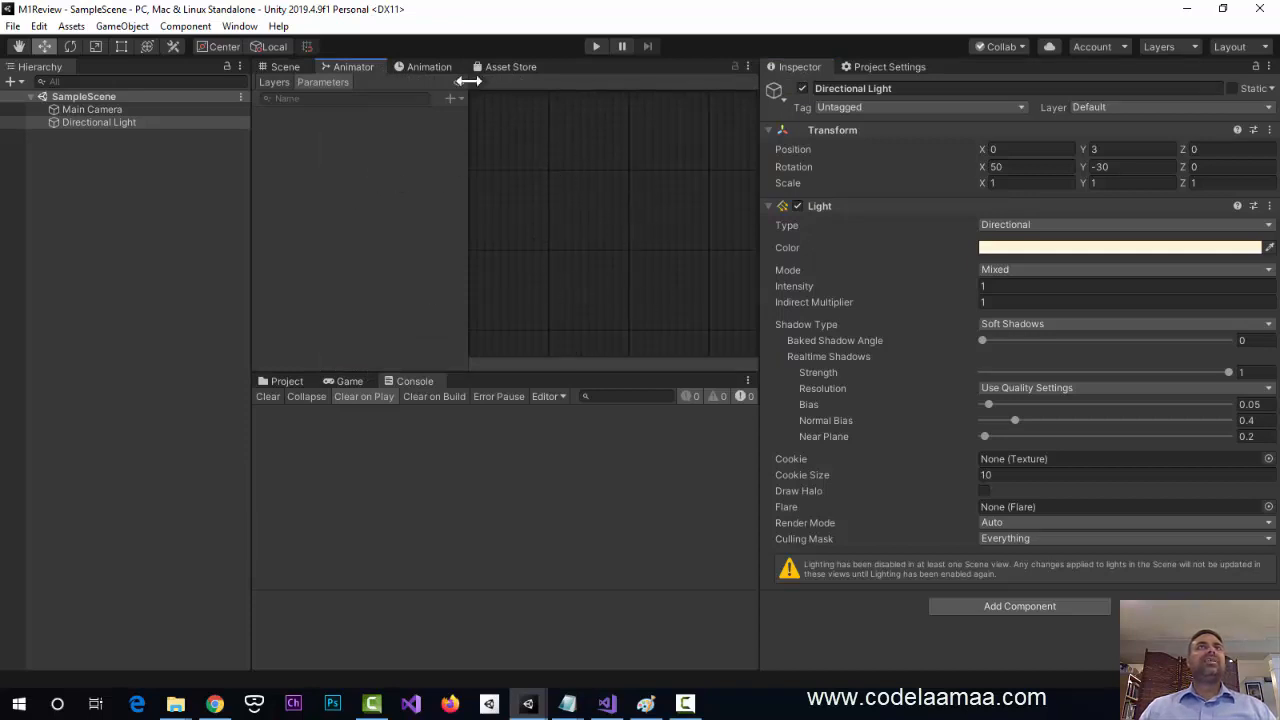
pyautogui.click(430, 66)
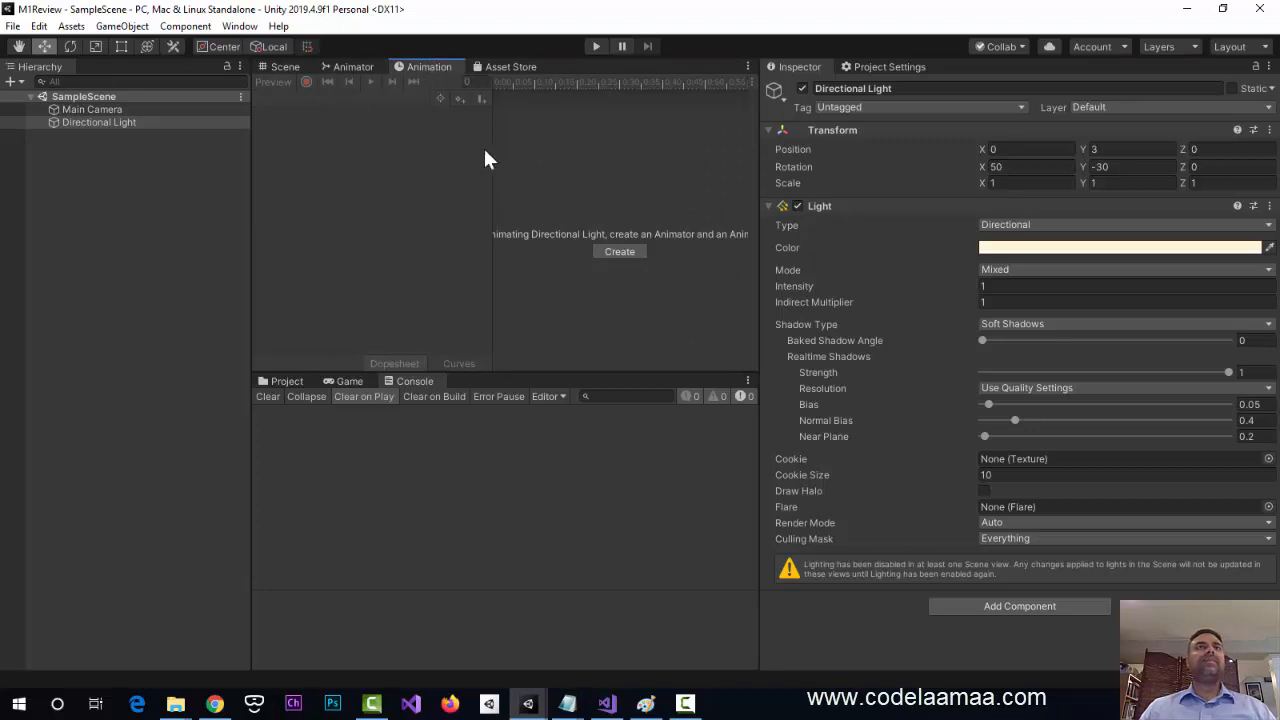
pyautogui.click(494, 66)
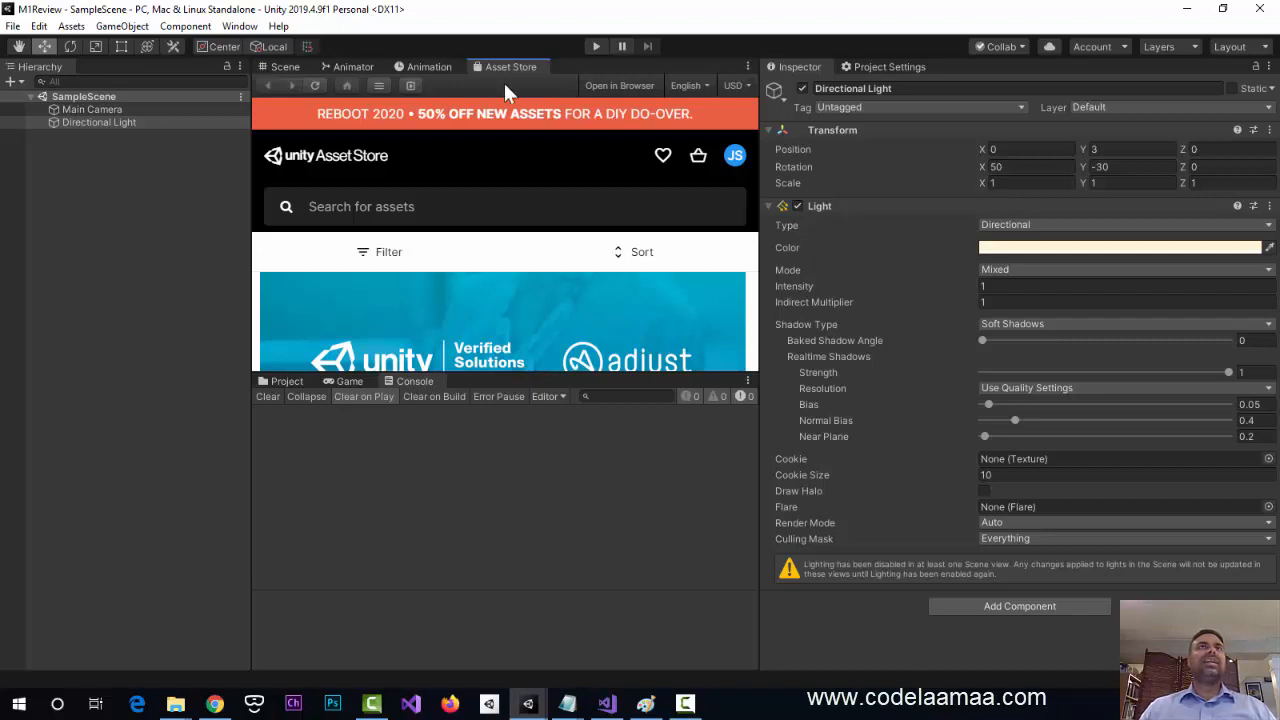
# - Search the Asset Store for "micro kart"
pyautogui.click(505, 212)
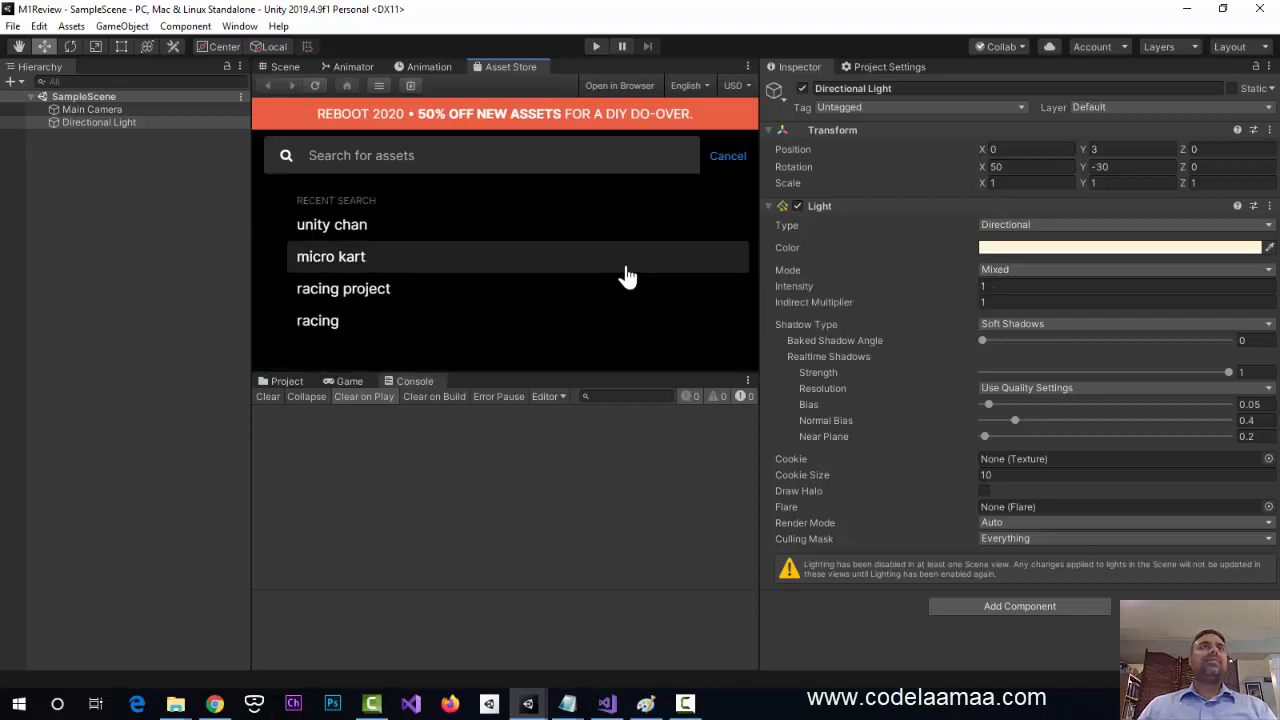
pyautogui.write('micr')
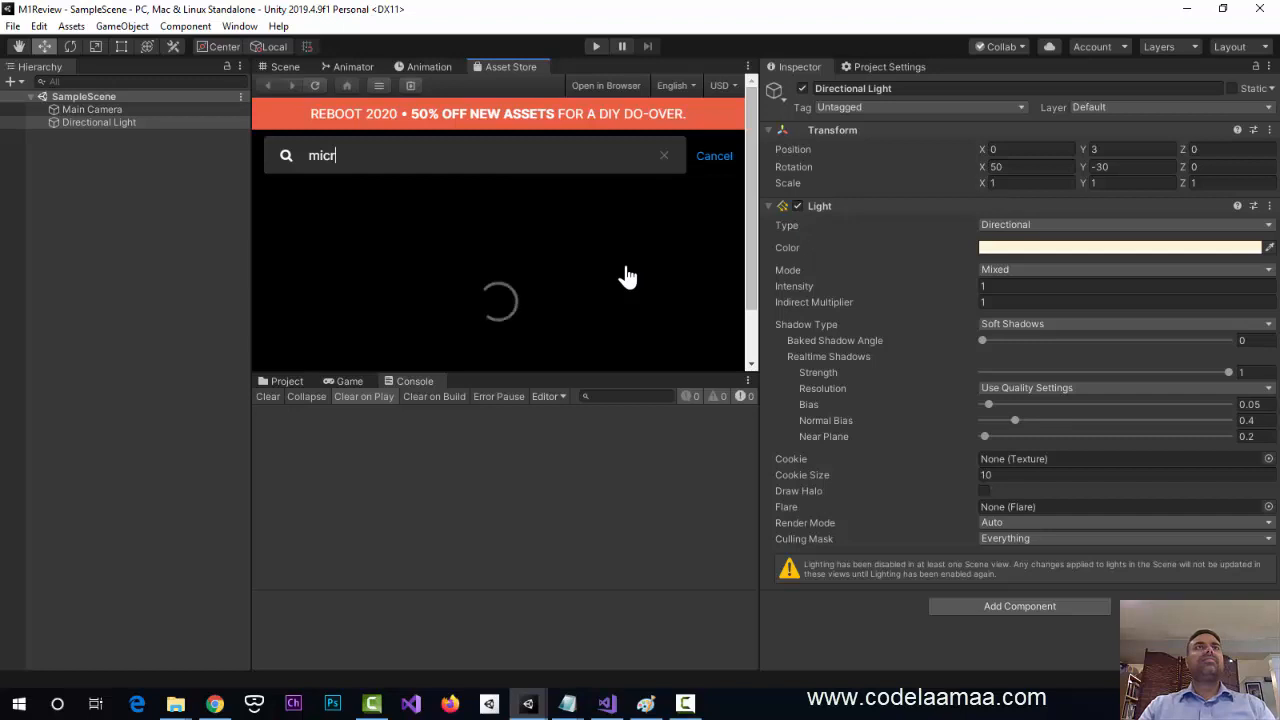
pyautogui.write('o car')
pyautogui.press('BackSpace')
pyautogui.press('BackSpace')
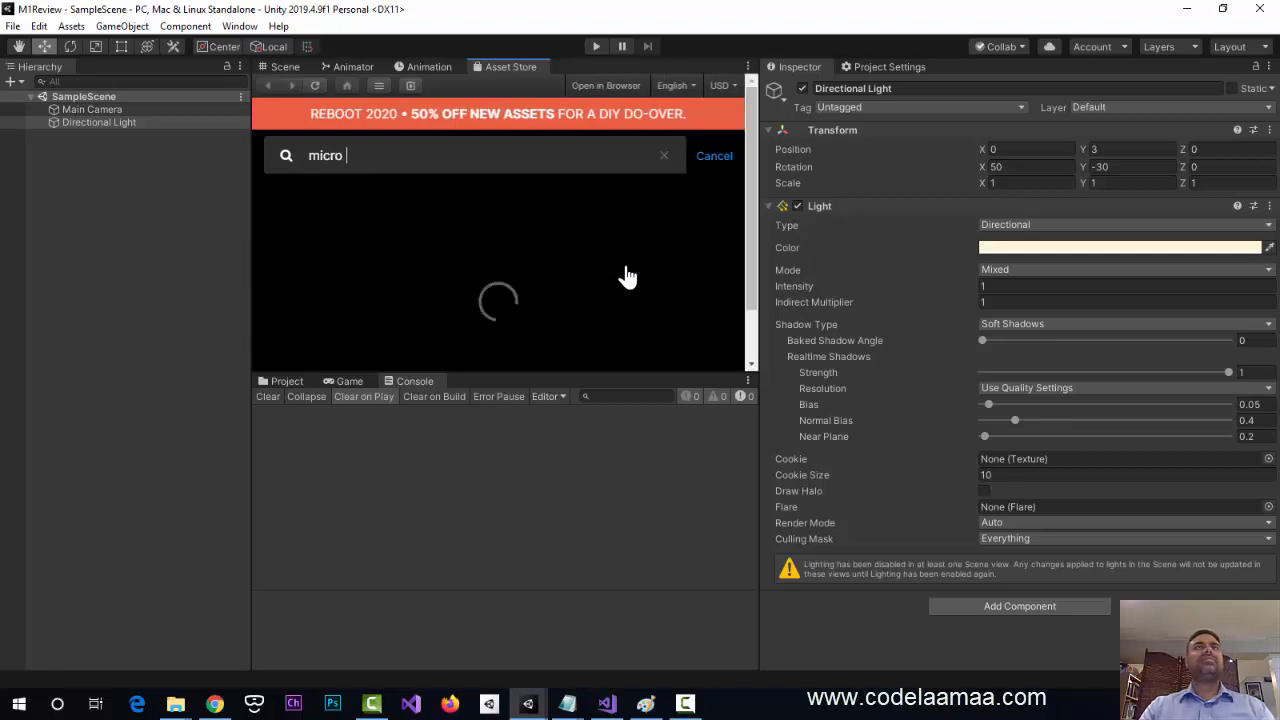
pyautogui.press('BackSpace')
pyautogui.write('kart')
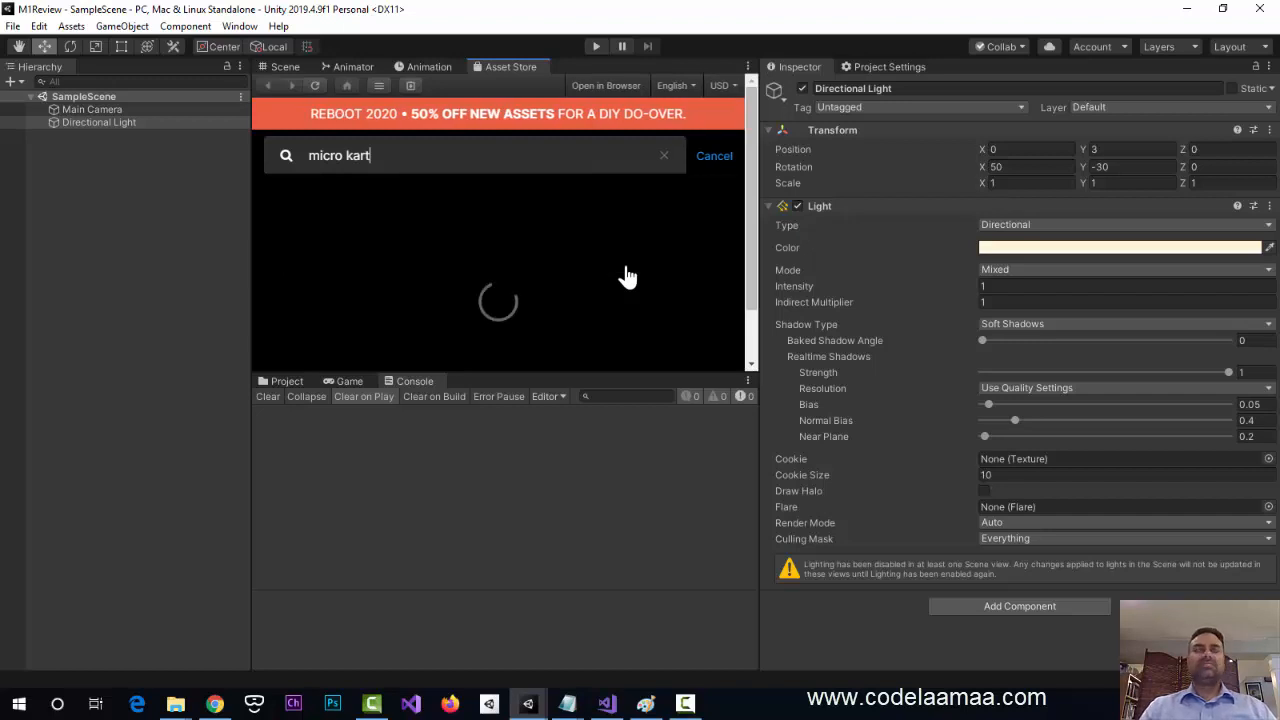
pyautogui.click(627, 276)
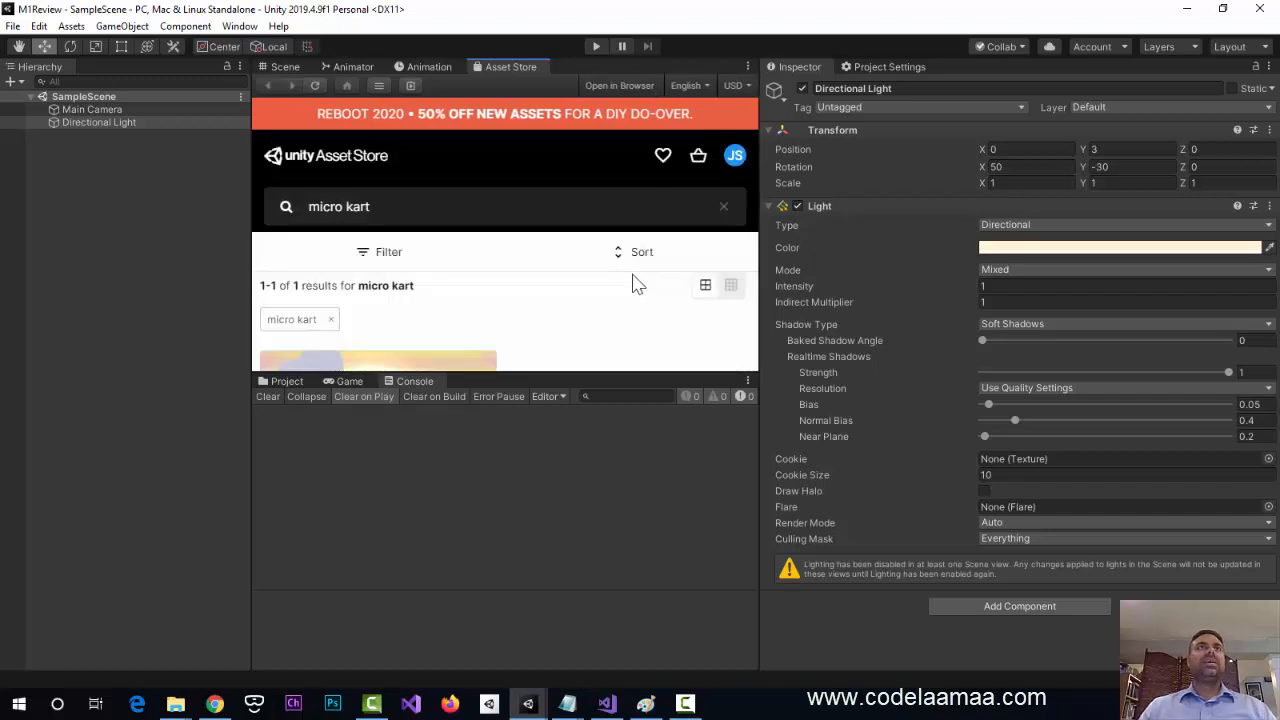
# - Open the Karting Microgame asset page and look through its preview images, reviews and related assets
pyautogui.scroll(-3, 675, 318)
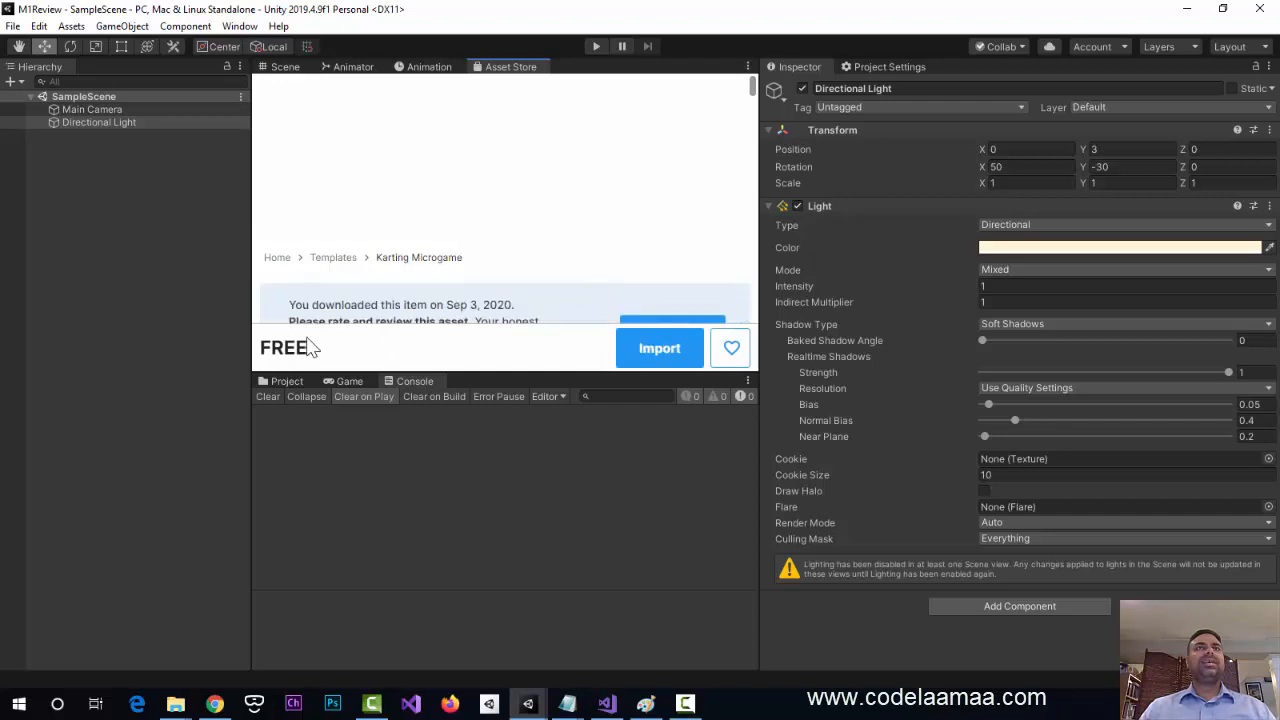
pyautogui.click(624, 360)
pyautogui.scroll(-3, 612, 263)
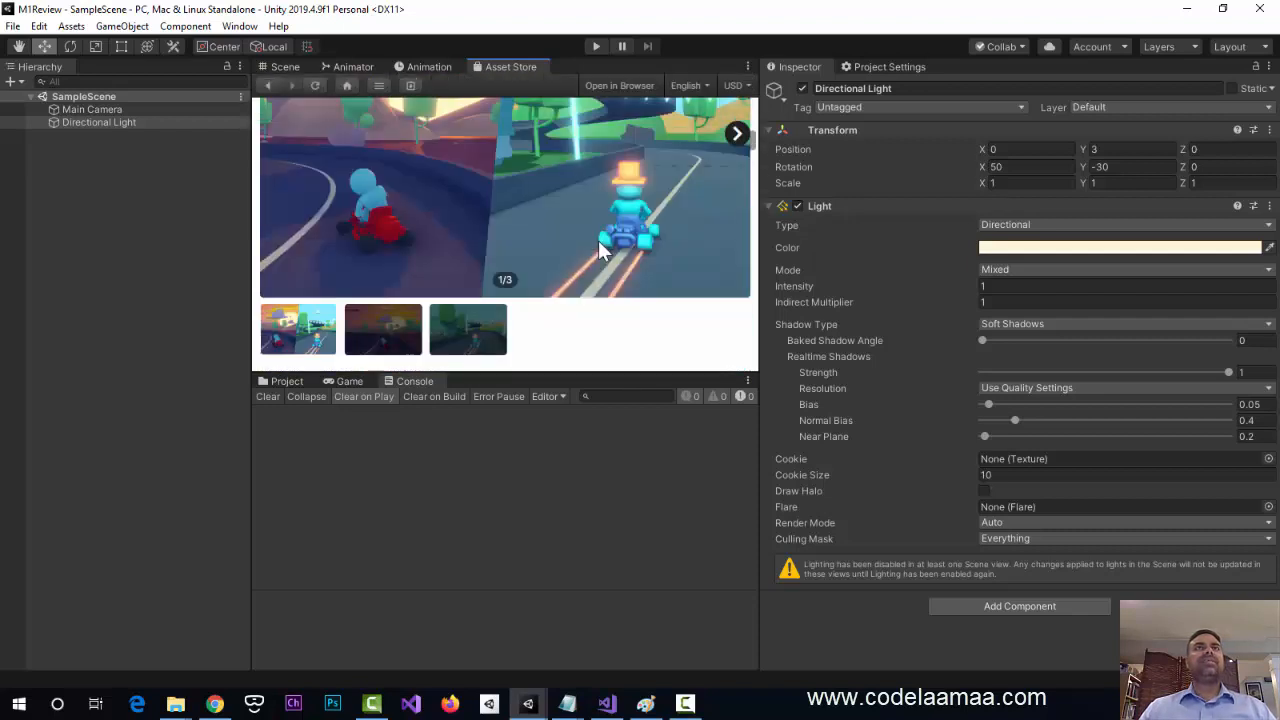
pyautogui.scroll(-1, 597, 246)
pyautogui.scroll(-3, 600, 258)
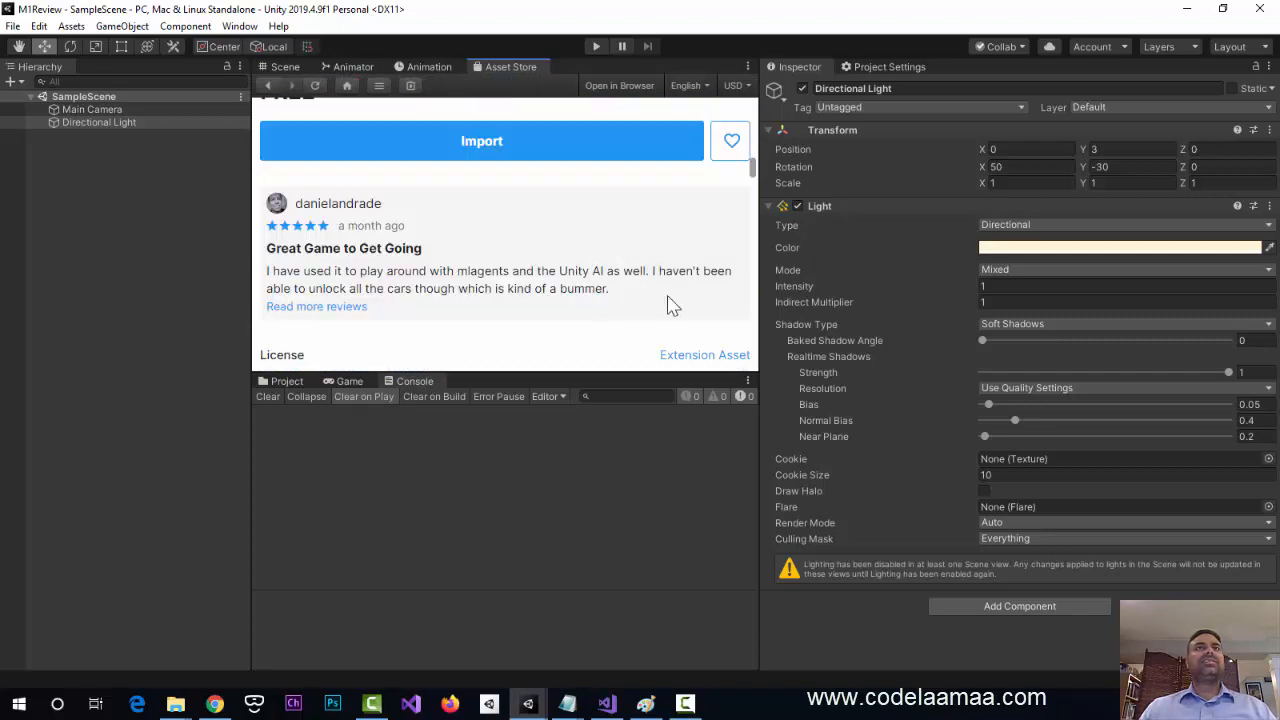
pyautogui.scroll(-5, 658, 294)
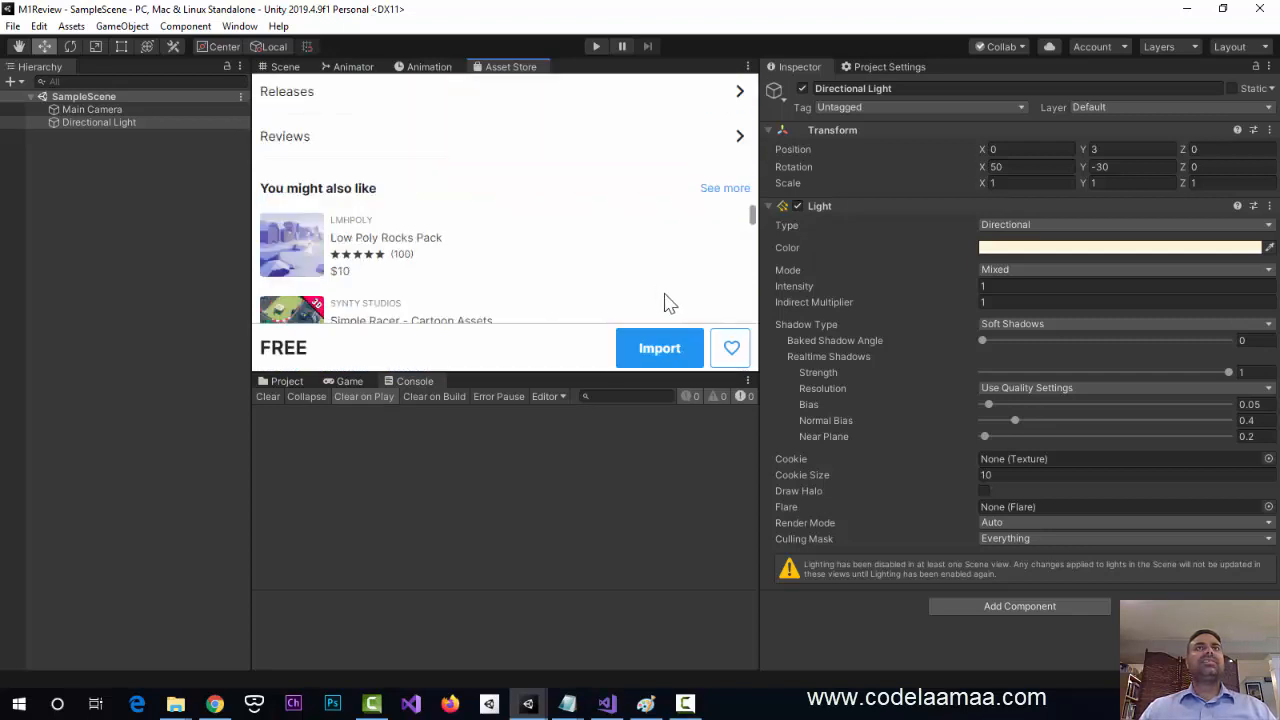
# - Import the complete Karting Microgame project, accepting the settings overwrite and installing or upgrading its Package Manager dependencies
pyautogui.click(661, 350)
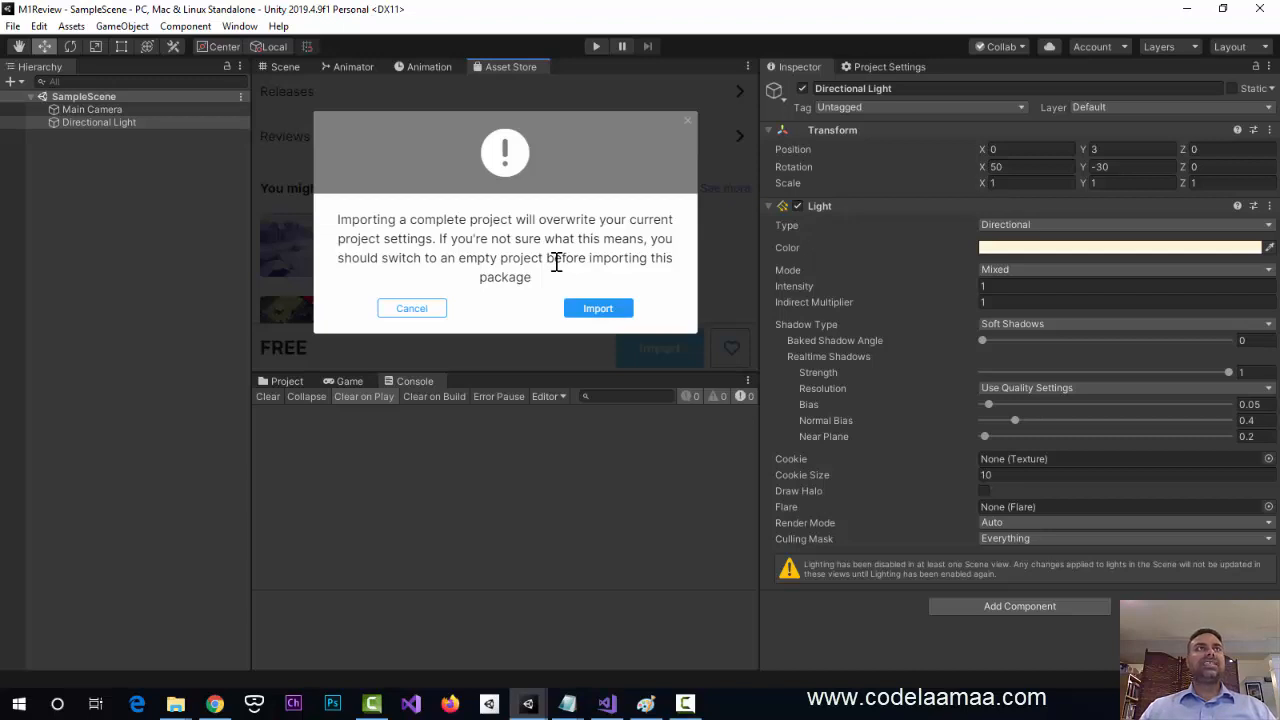
pyautogui.click(609, 315)
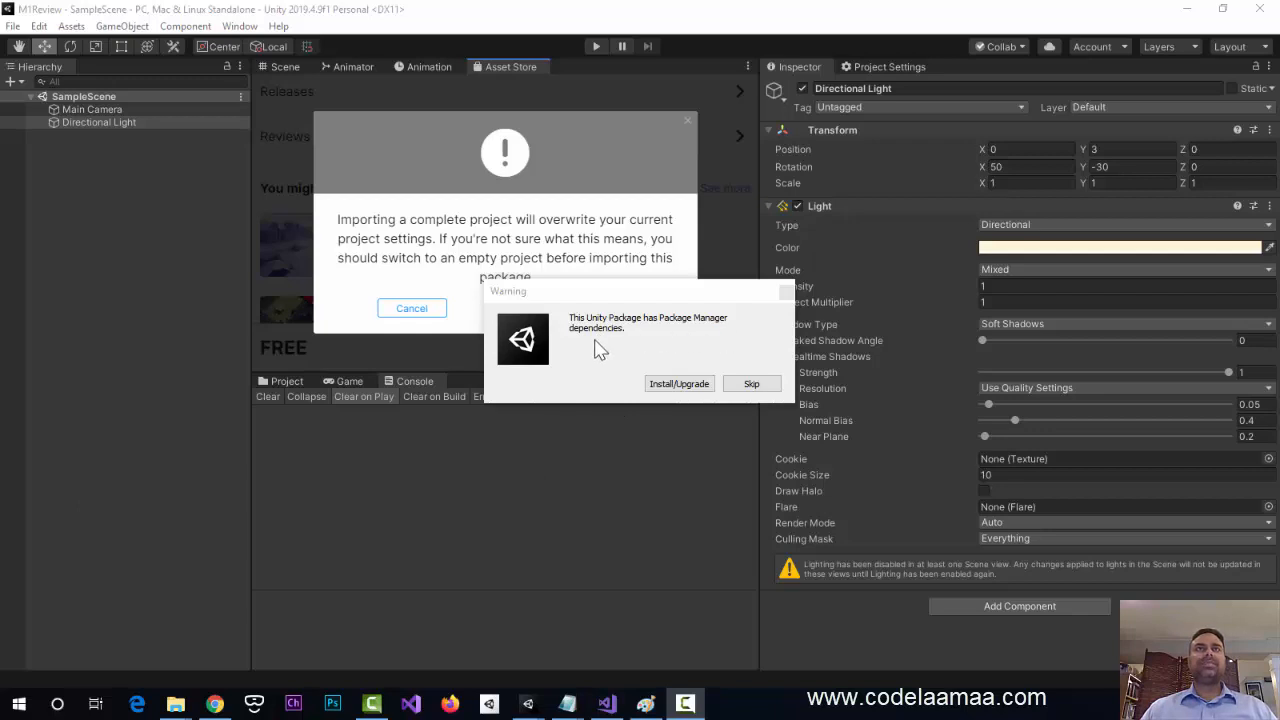
pyautogui.click(690, 388)
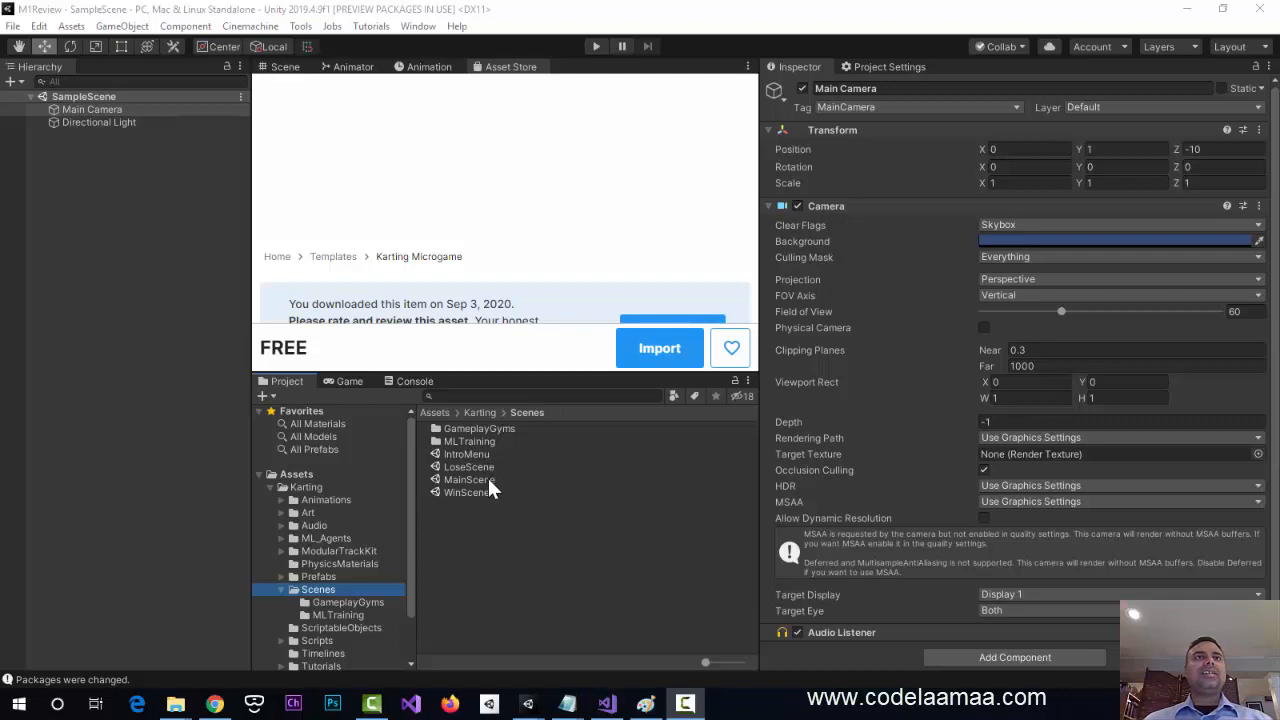
# - Open the IntroMenu scene from the Karting Scenes folder and display it in the Scene and Game views
pyautogui.click(468, 456)
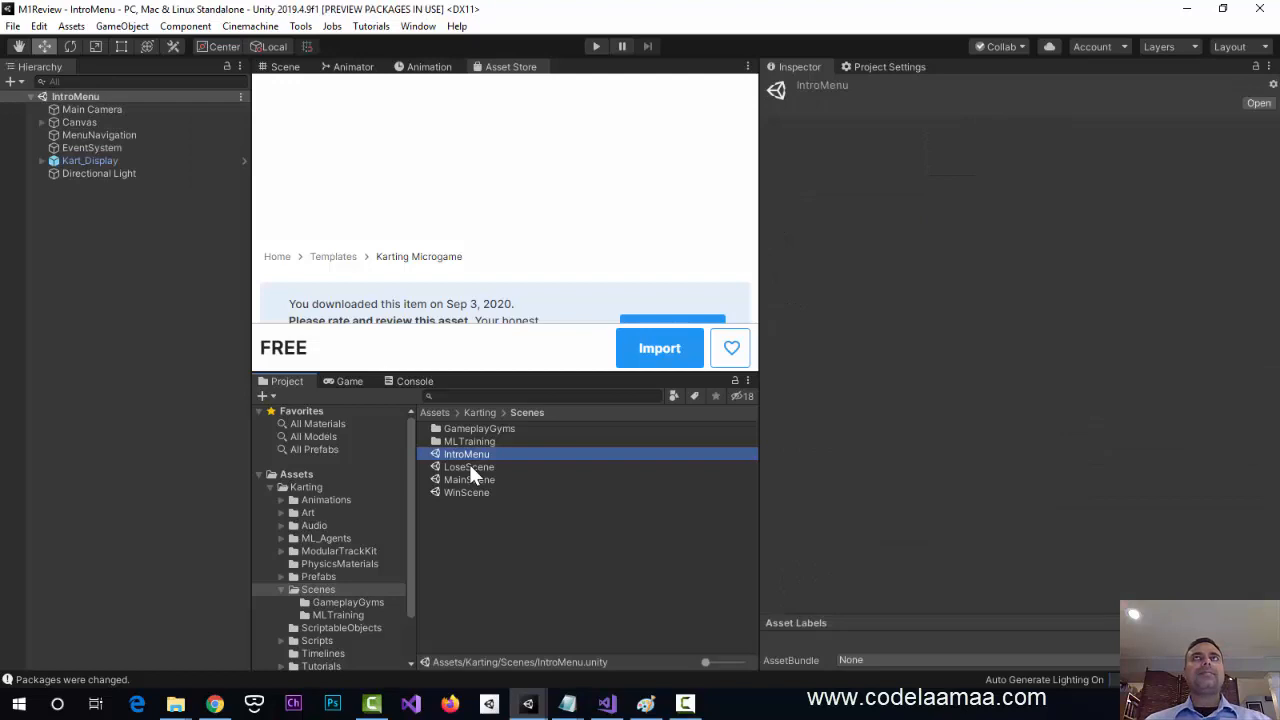
pyautogui.click(286, 68)
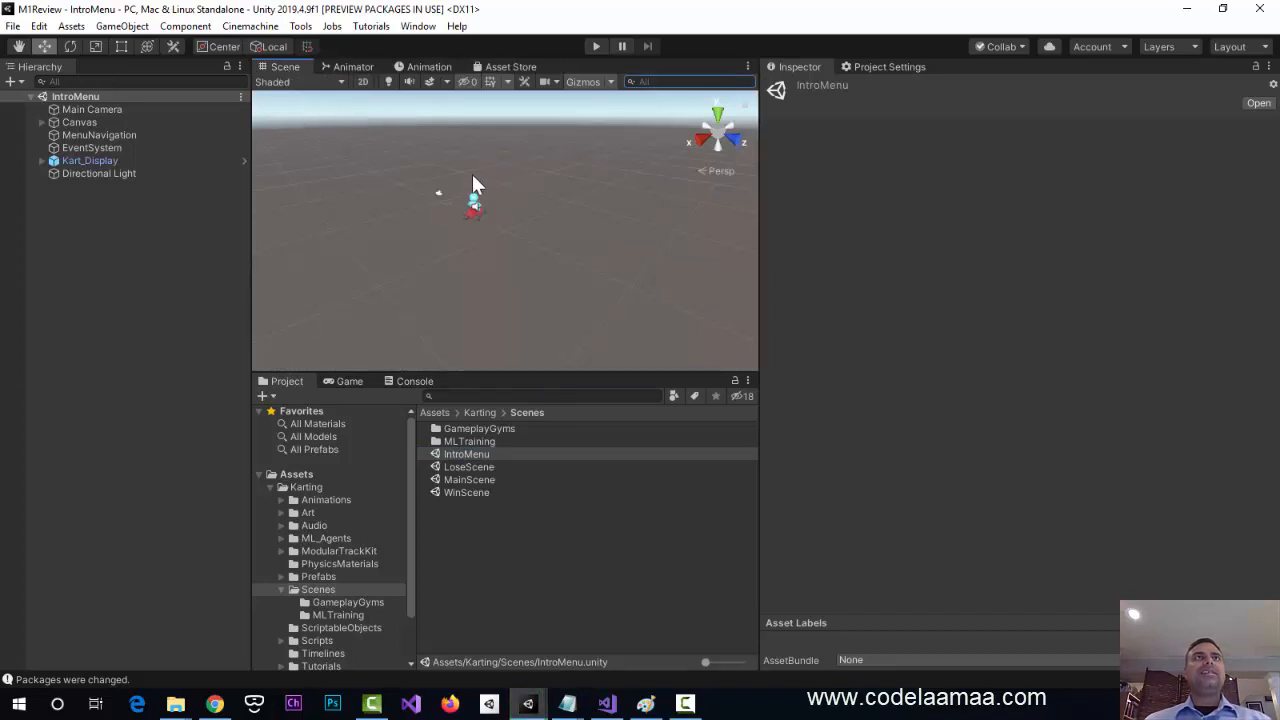
pyautogui.click(338, 378)
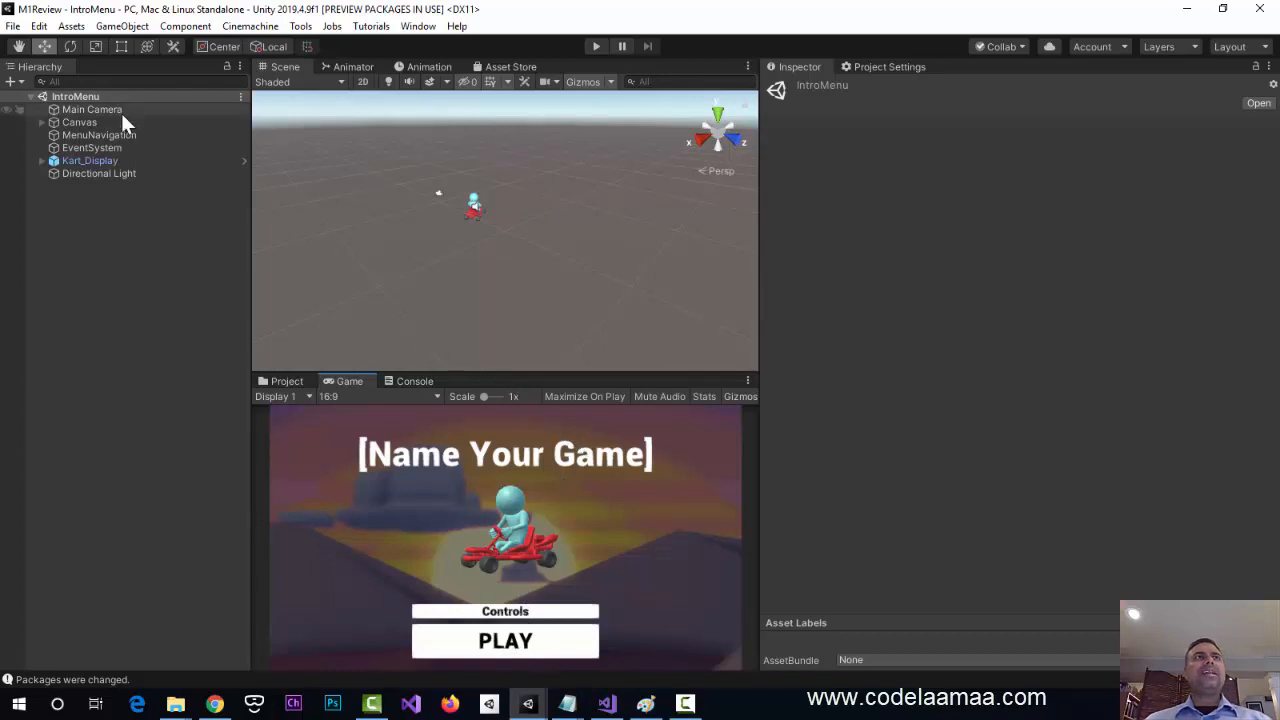
# - Inspect the components of the Main Camera and Canvas, reveal the Canvas's children and frame the Canvas in the Scene view
pyautogui.click(90, 110)
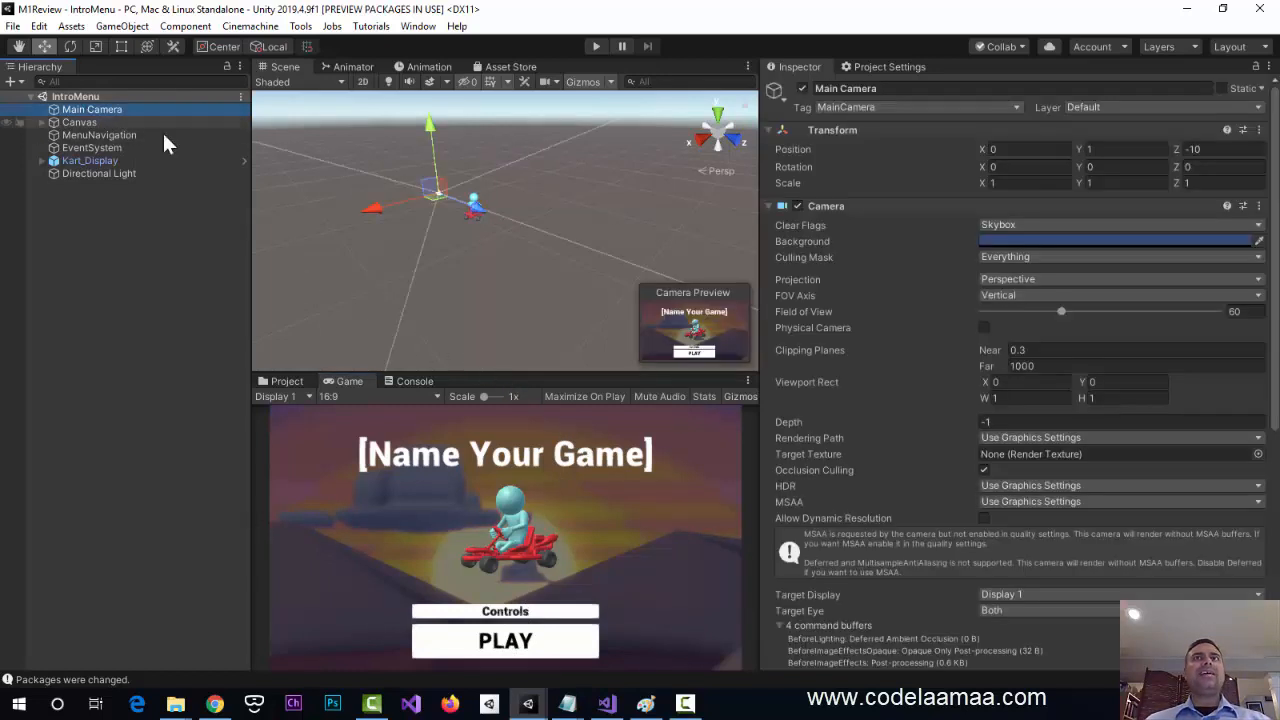
pyautogui.scroll(-5, 1024, 455)
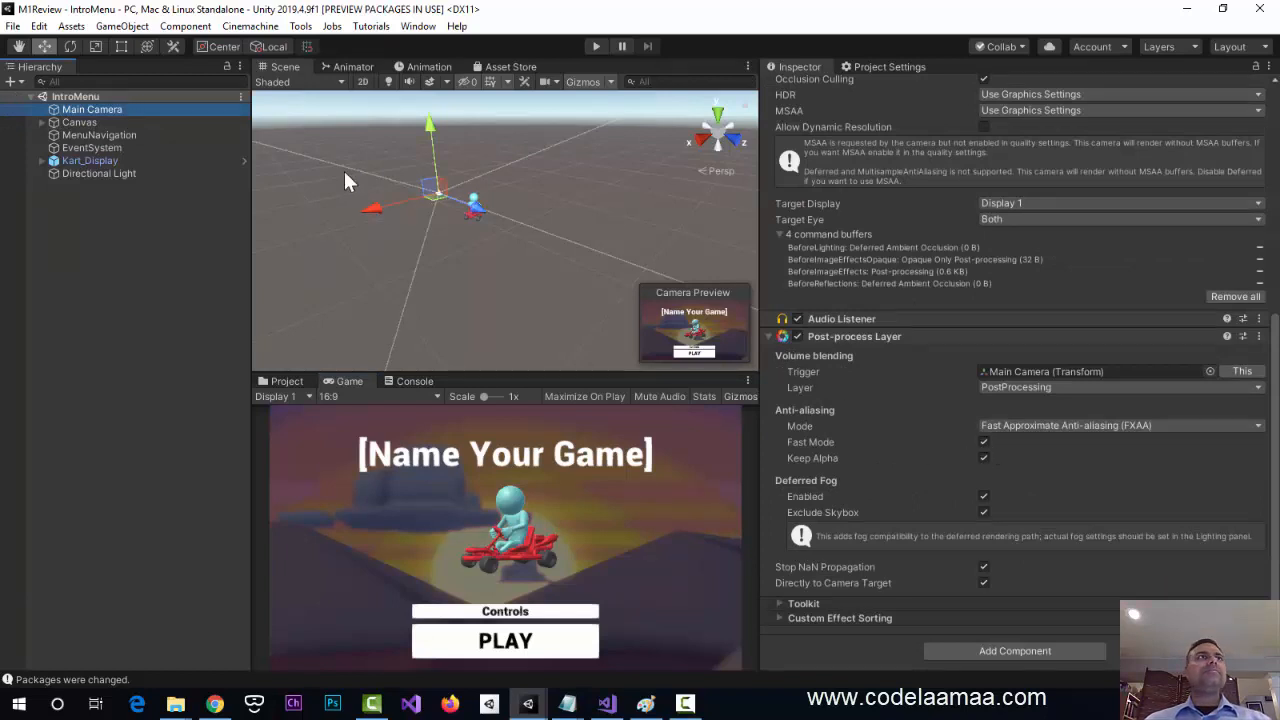
pyautogui.click(116, 120)
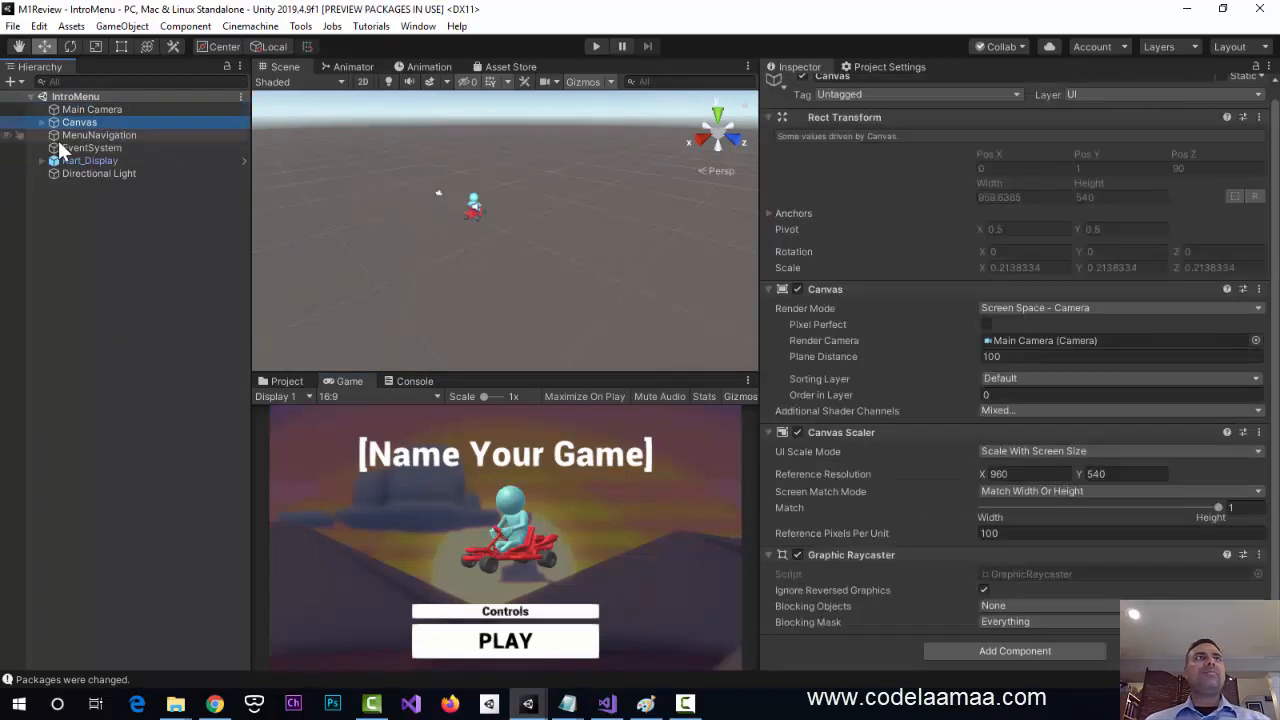
pyautogui.click(41, 121)
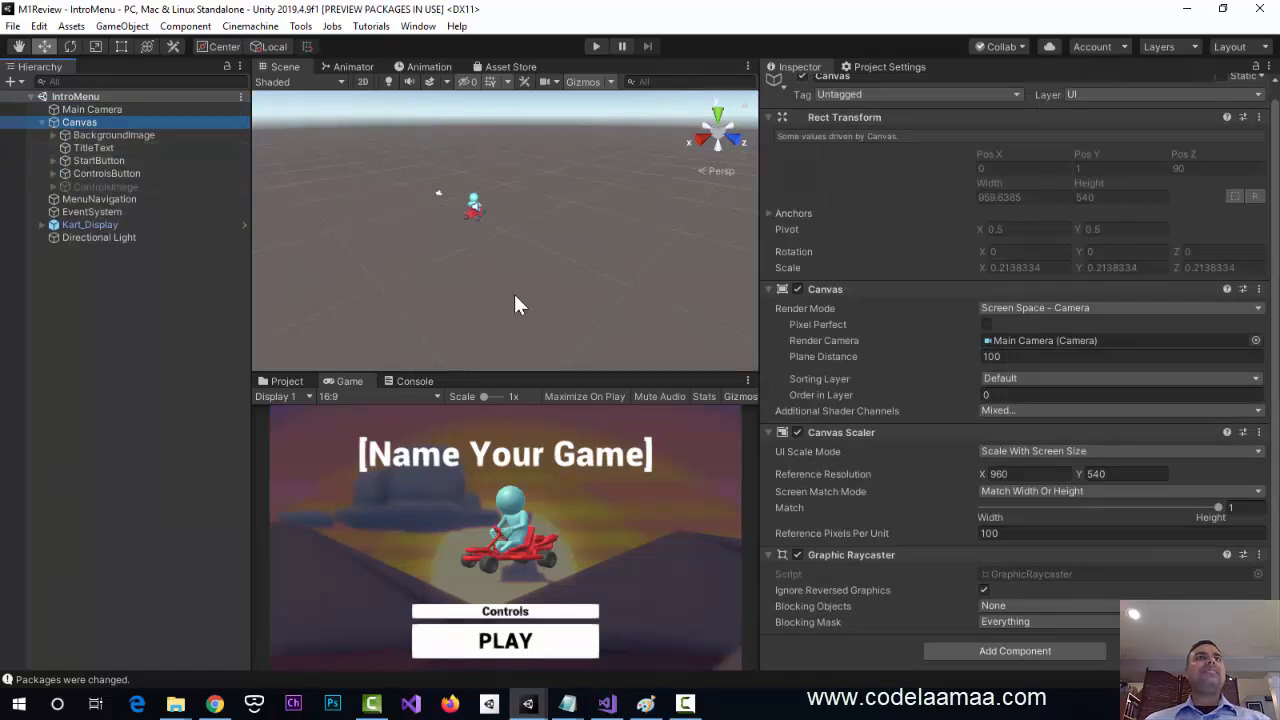
pyautogui.doubleClick(69, 122)
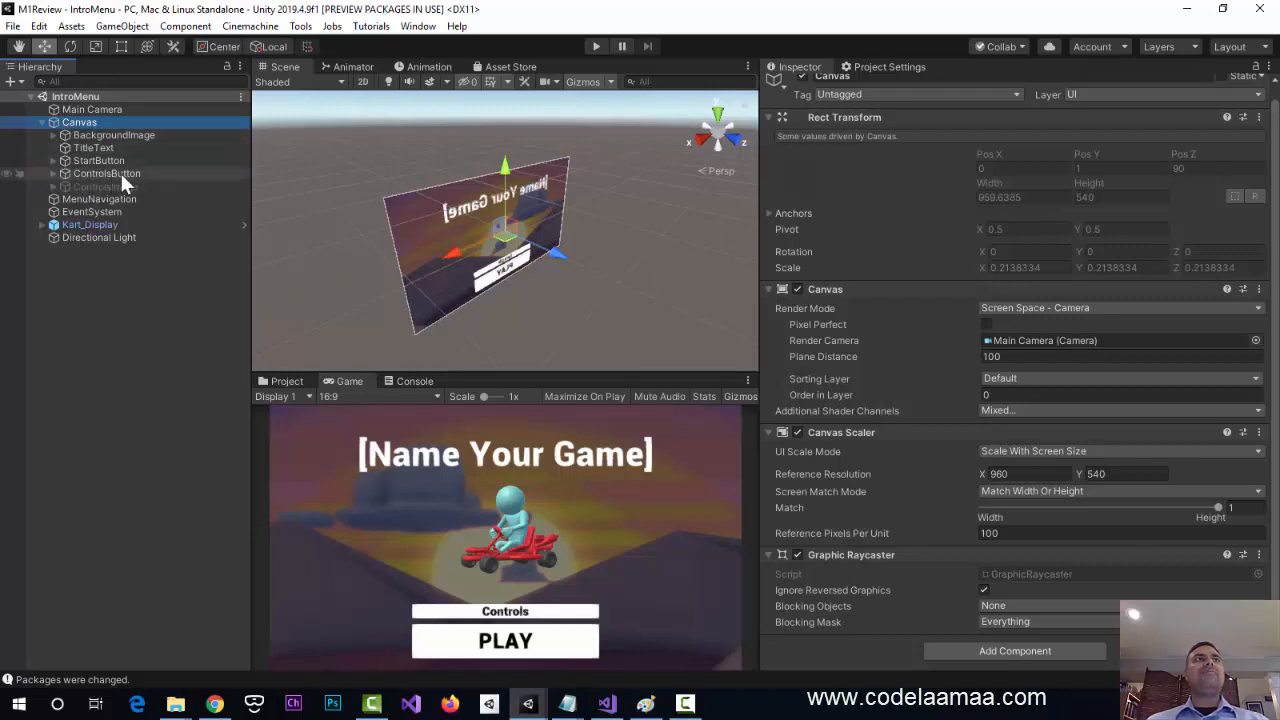
# - Inspect the MenuNavigation and EventSystem objects, framing each one in the Scene view
pyautogui.click(61, 196)
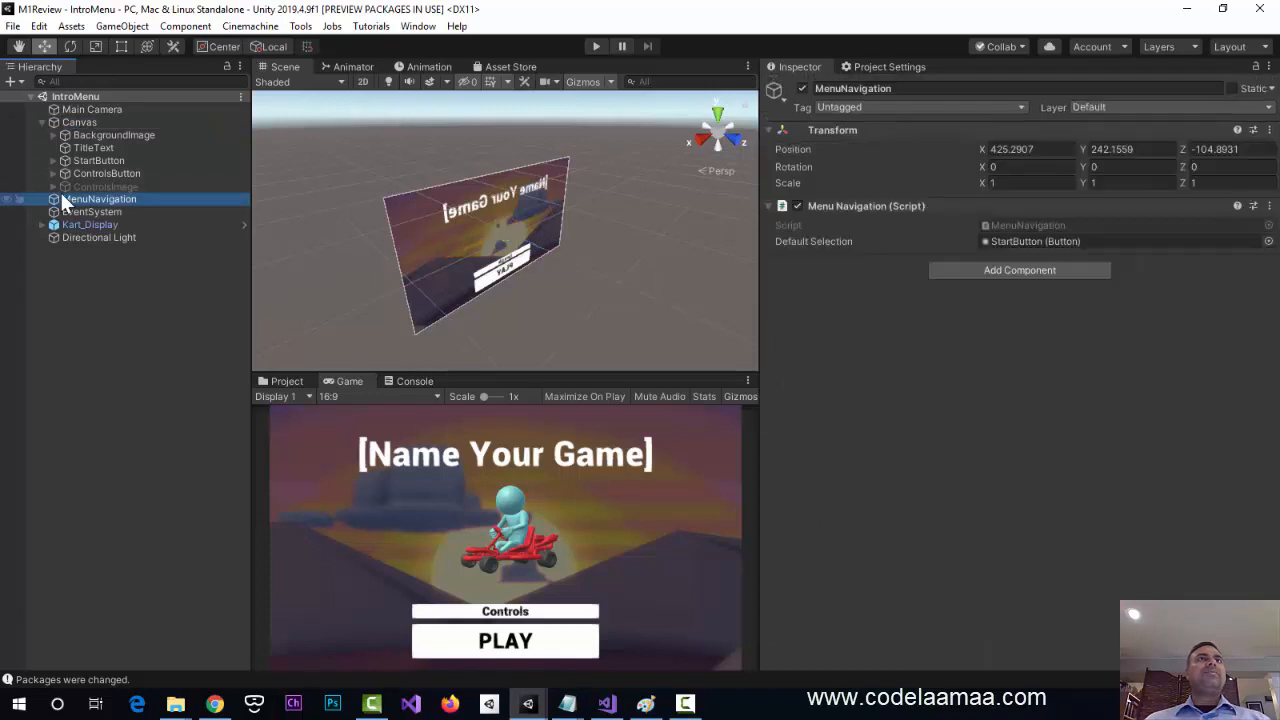
pyautogui.doubleClick(61, 196)
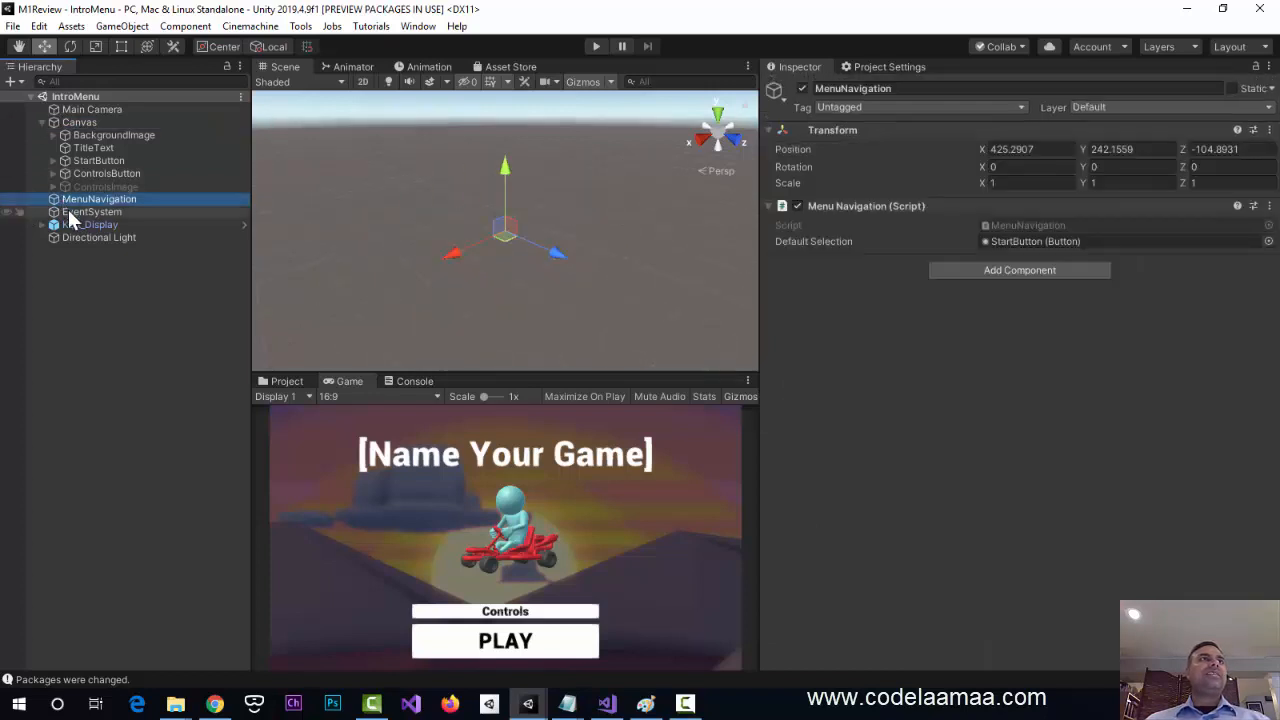
pyautogui.click(70, 212)
pyautogui.doubleClick(68, 211)
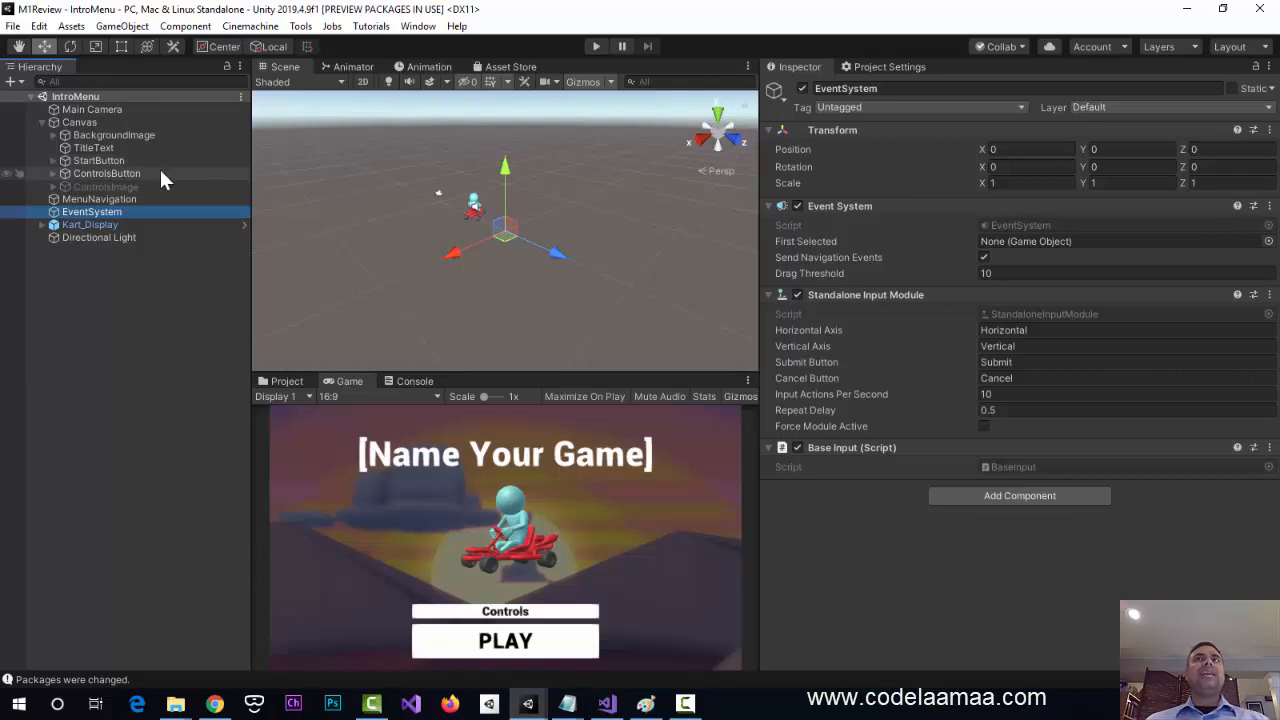
# - Examine Kart_Display and its child KartWheels up close in the Scene view, and collapse the Kart_Display hierarchy
pyautogui.click(42, 224)
pyautogui.doubleClick(62, 226)
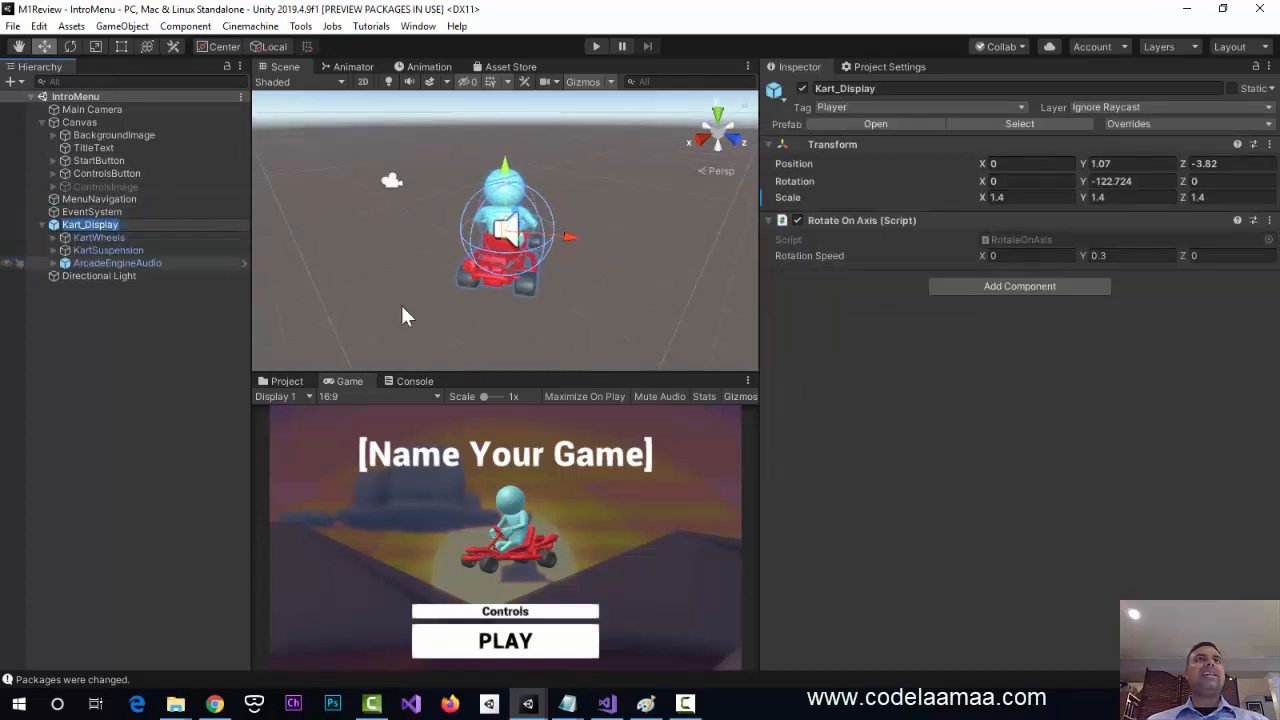
pyautogui.doubleClick(87, 238)
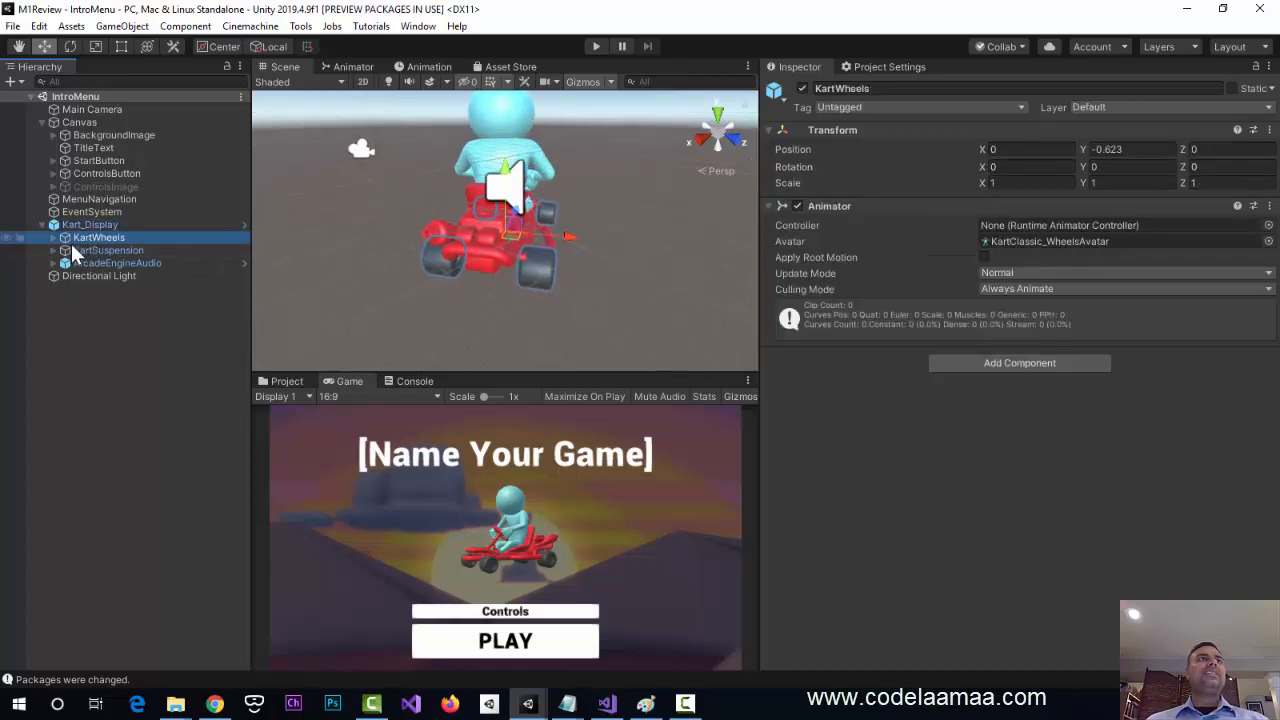
pyautogui.click(45, 222)
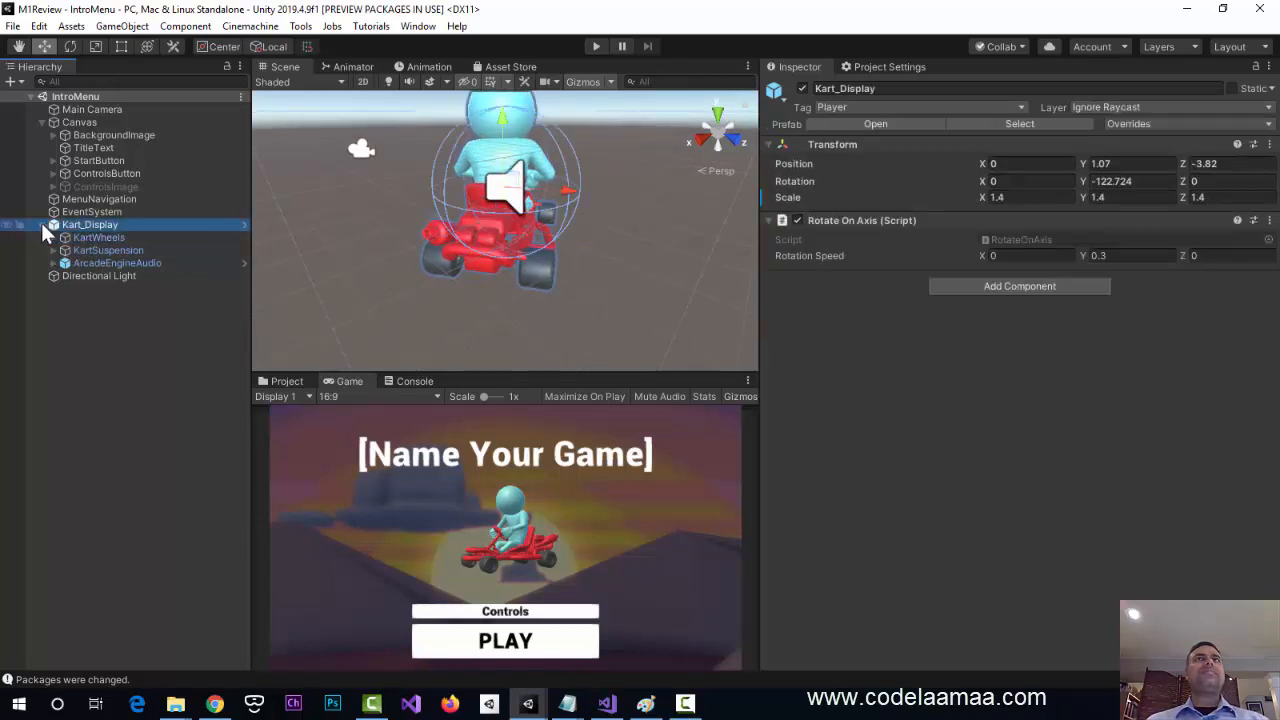
pyautogui.click(41, 222)
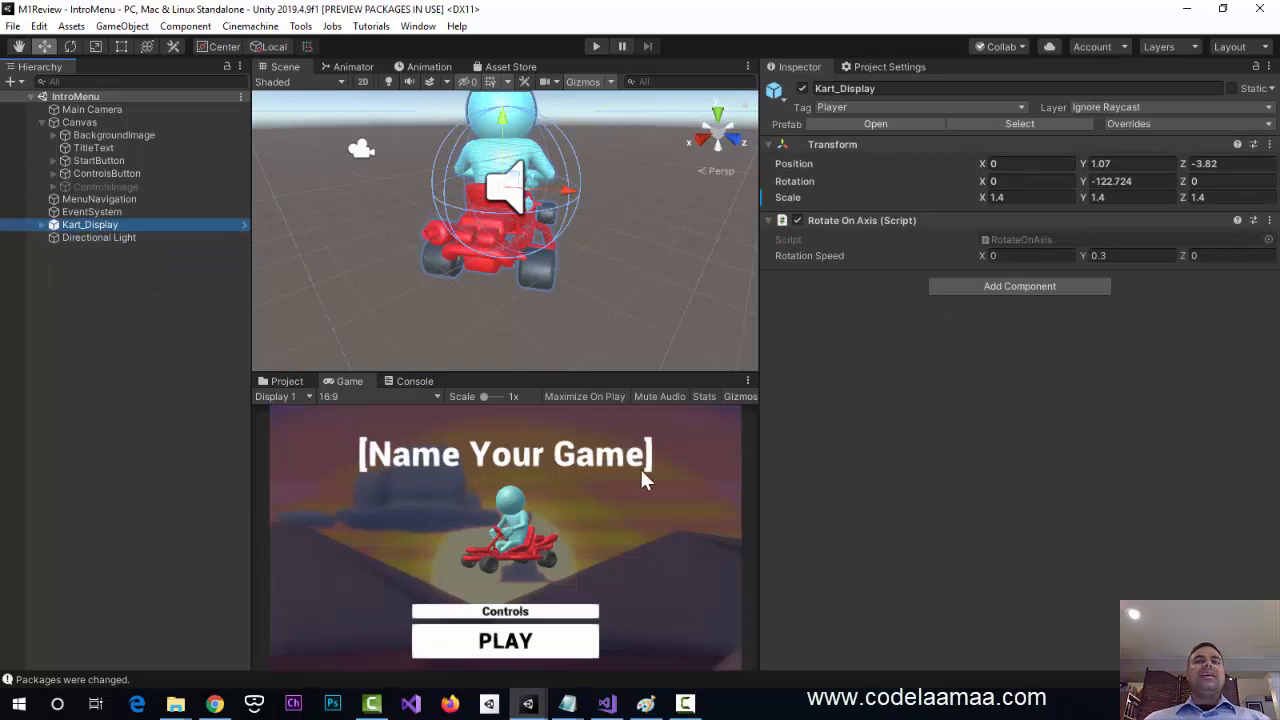
# - Browse the Karting asset folders in the project and look through the contents of the Scripts folder
pyautogui.click(283, 382)
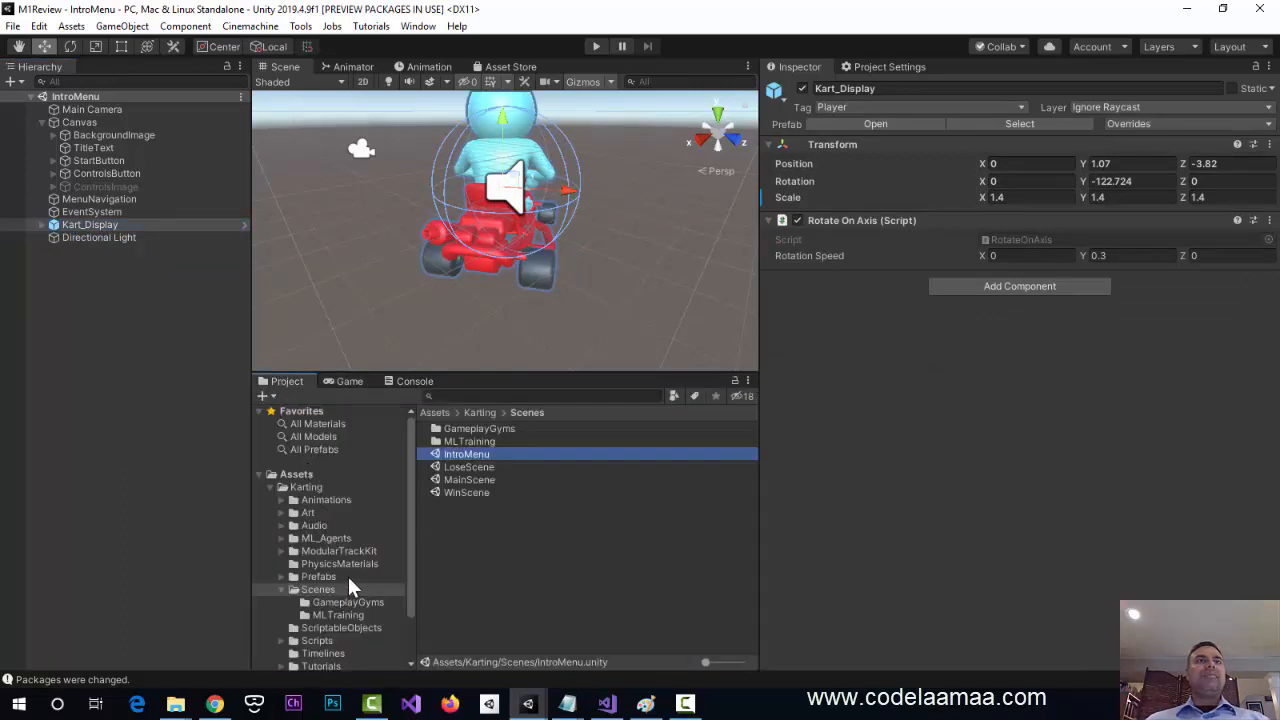
pyautogui.scroll(-2, 349, 580)
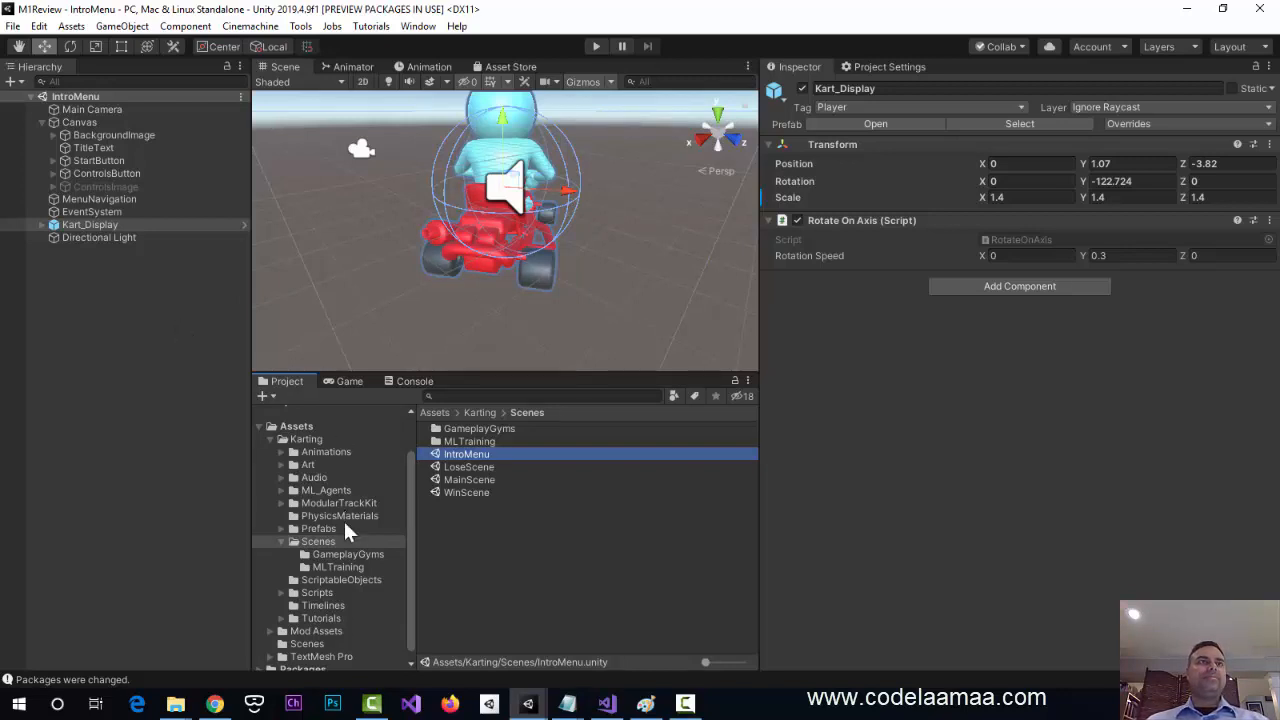
pyautogui.click(292, 592)
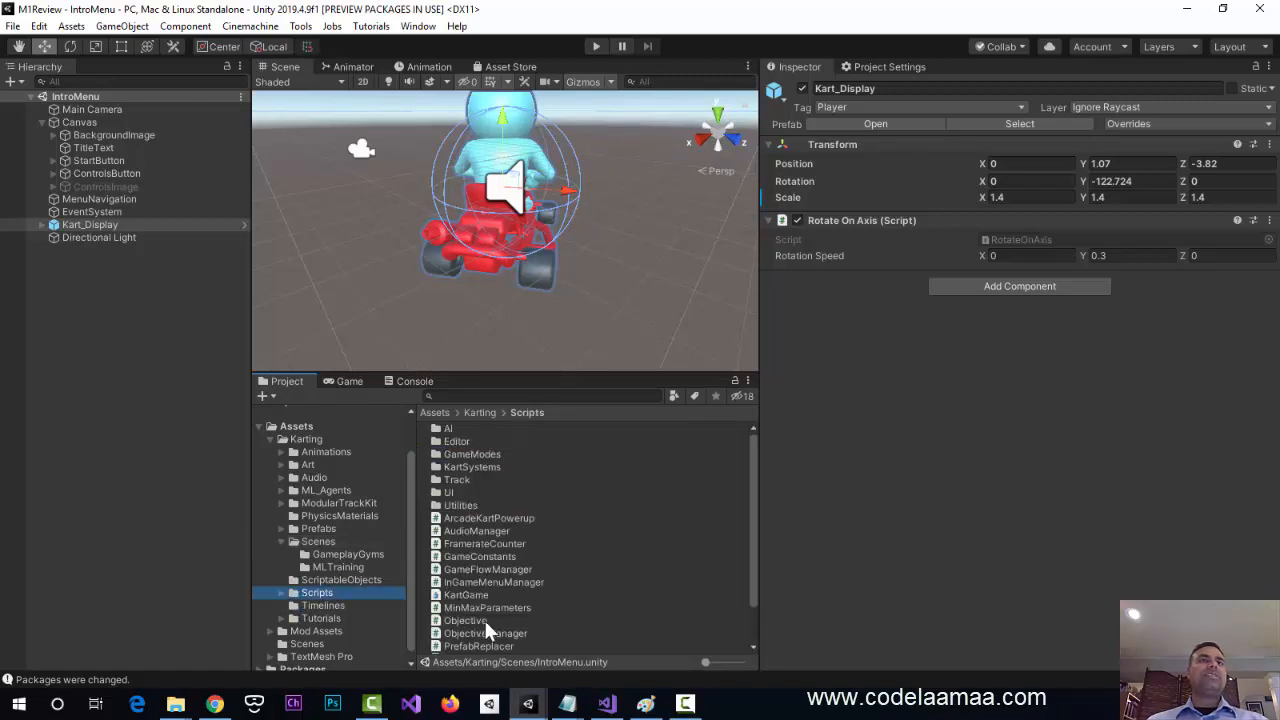
pyautogui.scroll(-2, 576, 621)
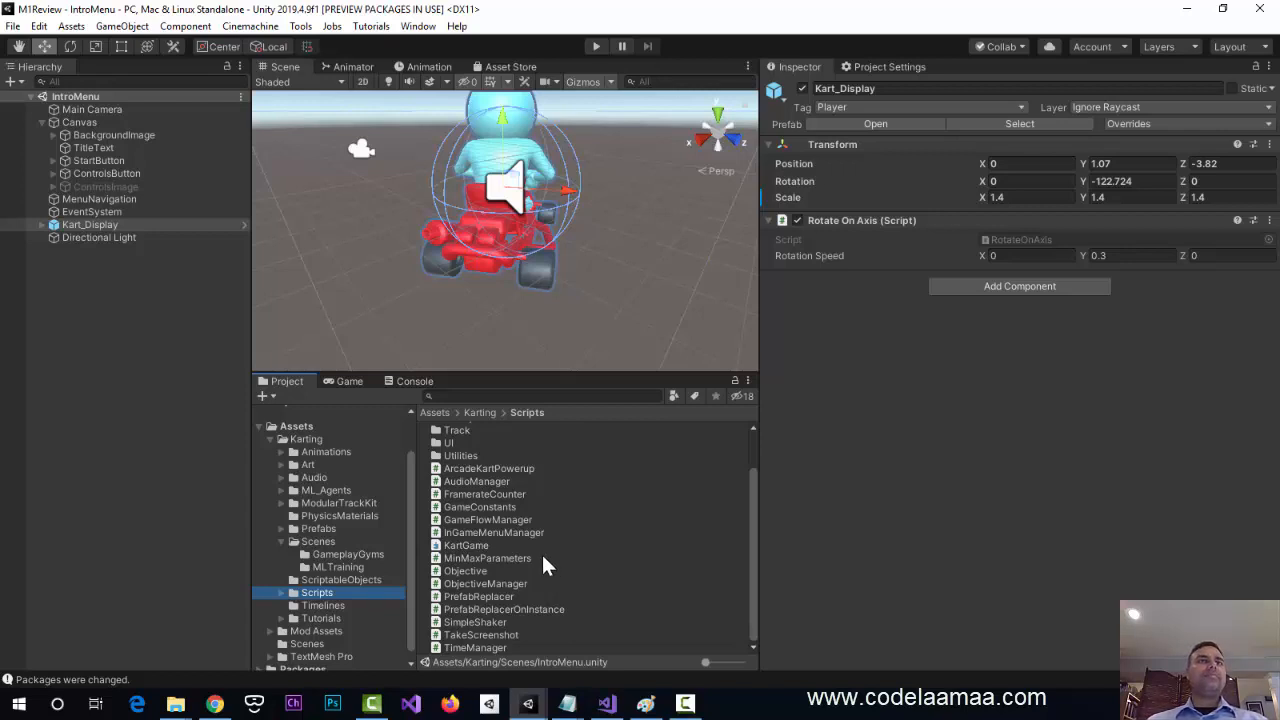
pyautogui.scroll(2, 544, 566)
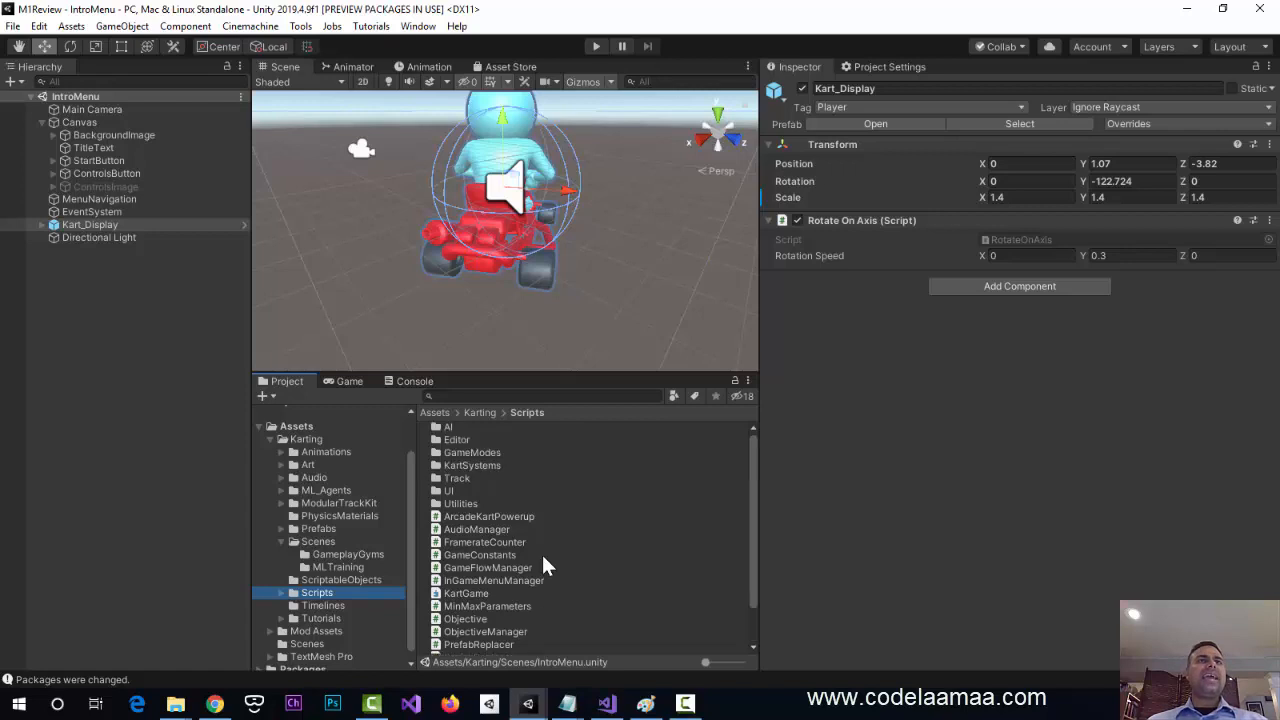
# - Browse the project's Scenes folder and the Karting Scenes, PhysicsMaterials and Prefabs folders, expanding the Prefabs subfolders
pyautogui.scroll(-1, 310, 627)
pyautogui.click(304, 635)
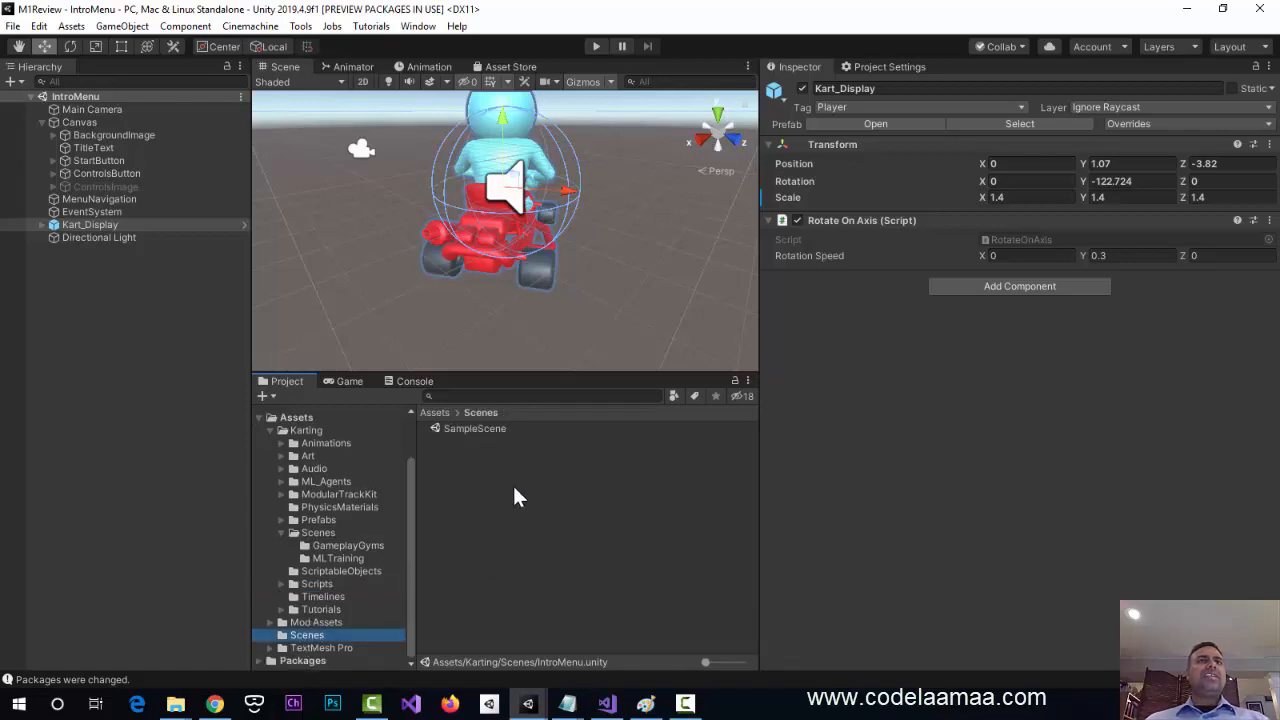
pyautogui.click(311, 532)
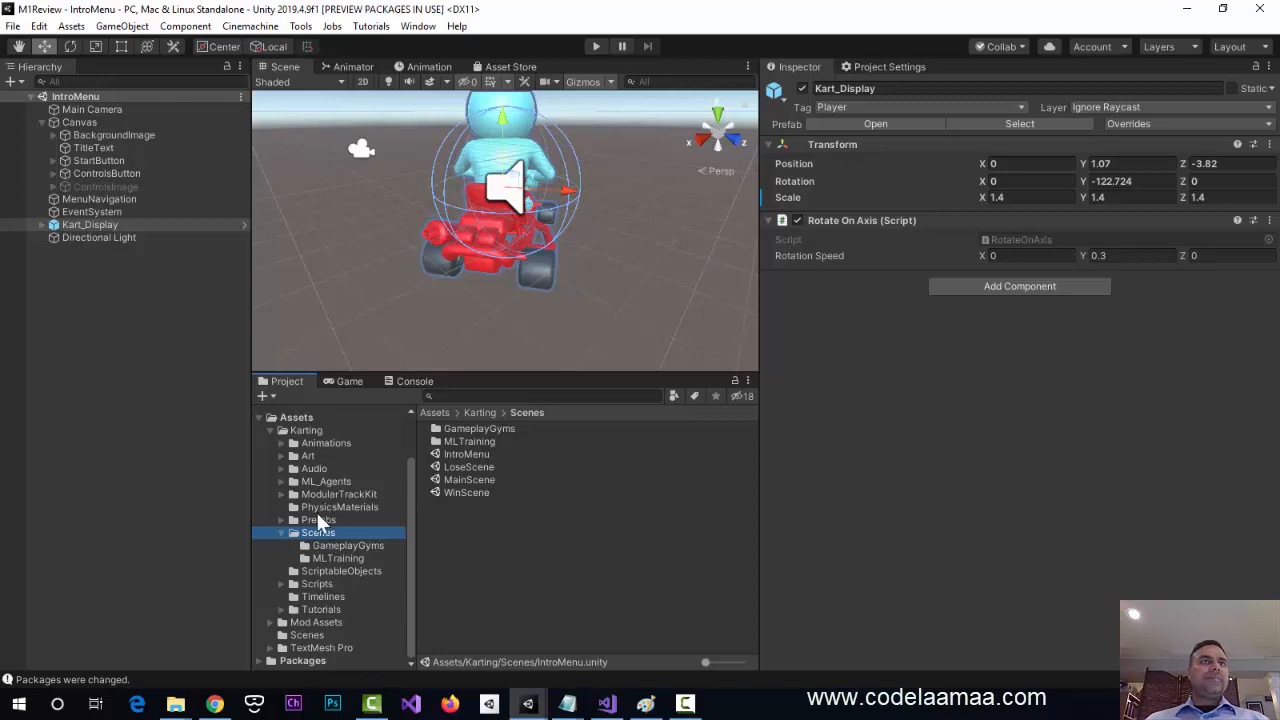
pyautogui.click(283, 520)
pyautogui.click(298, 508)
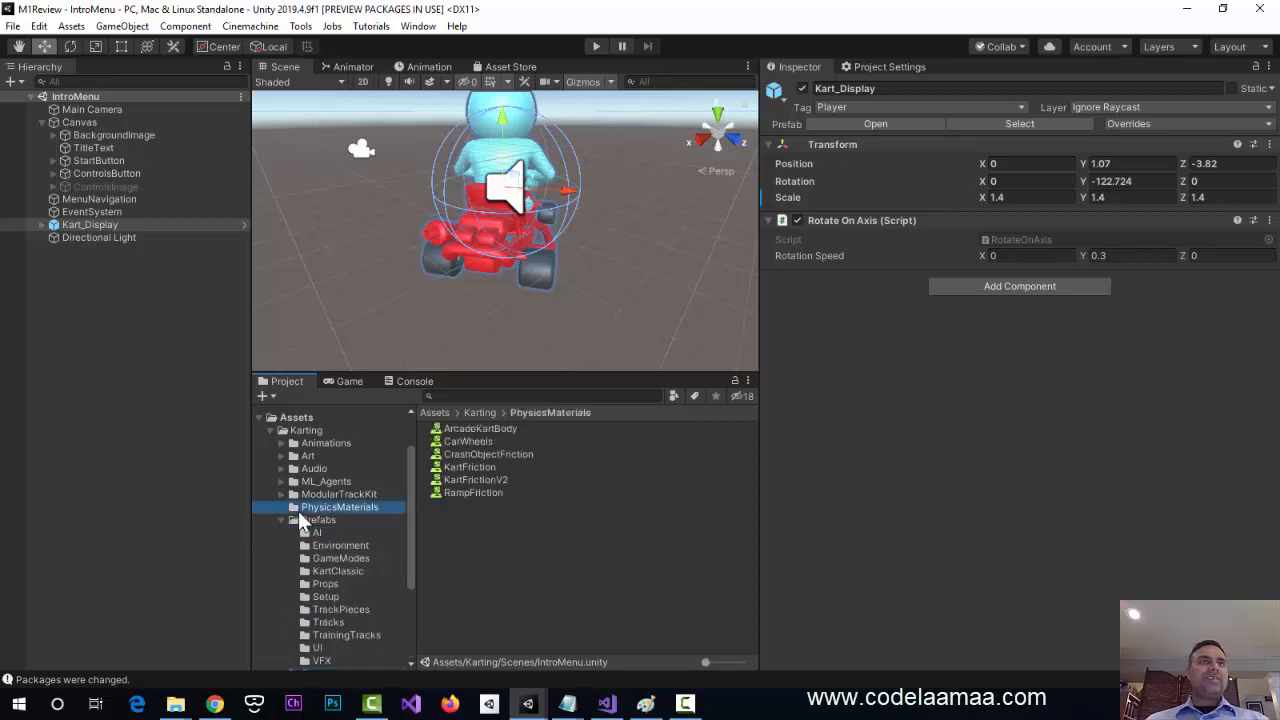
pyautogui.click(308, 520)
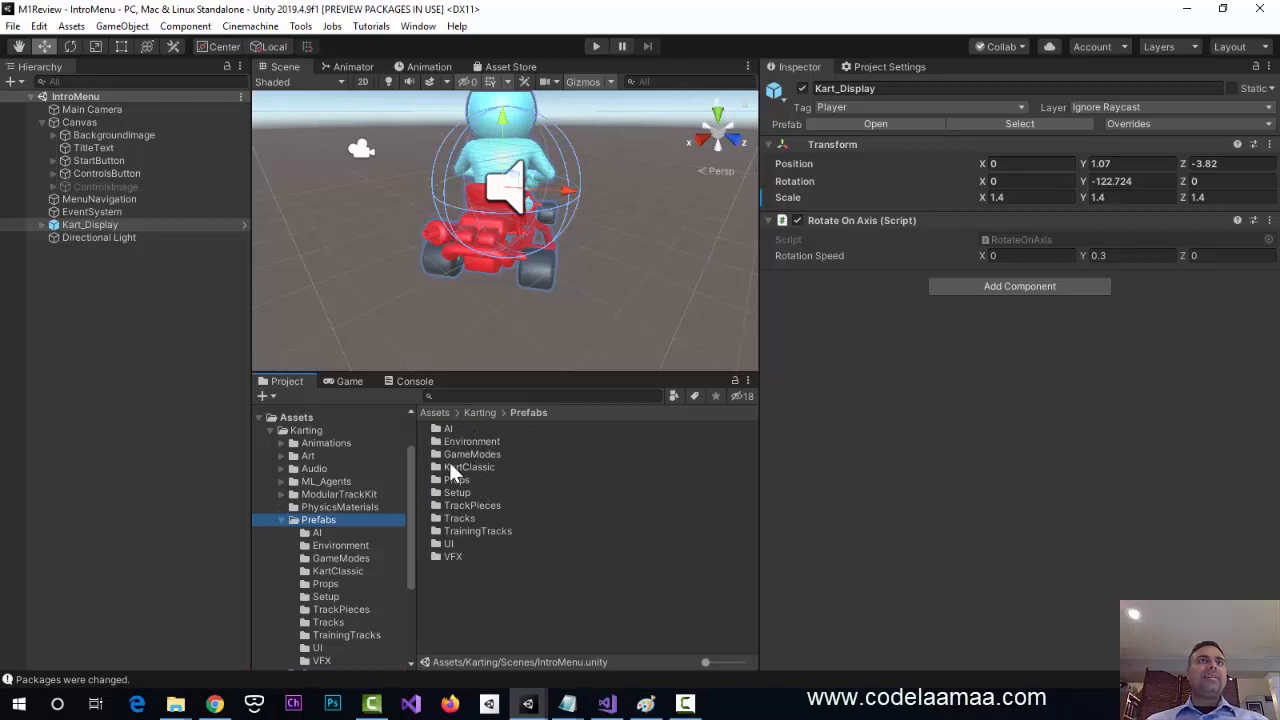
# - Inspect the KartClassic_Display, KartClassic_MLAgent and KartClassic_Player prefabs in the KartClassic folder, reviewing the player prefab's script components
pyautogui.doubleClick(450, 465)
pyautogui.click(476, 428)
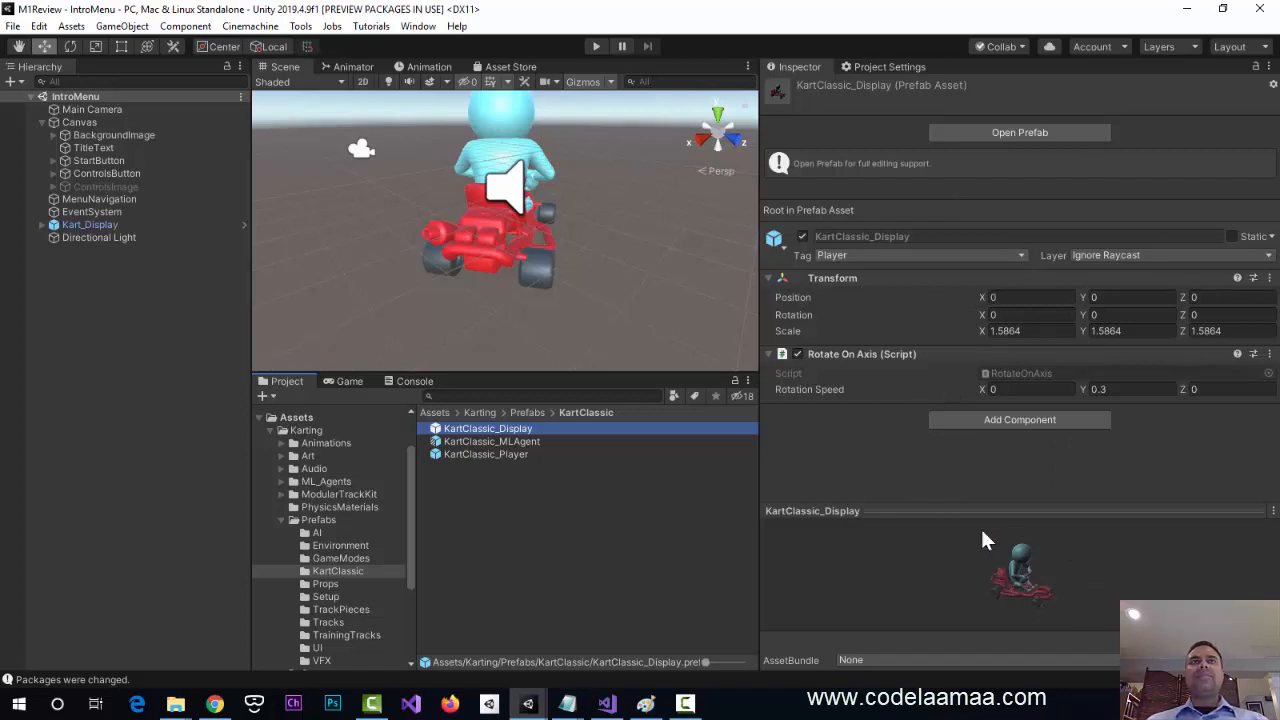
pyautogui.click(507, 440)
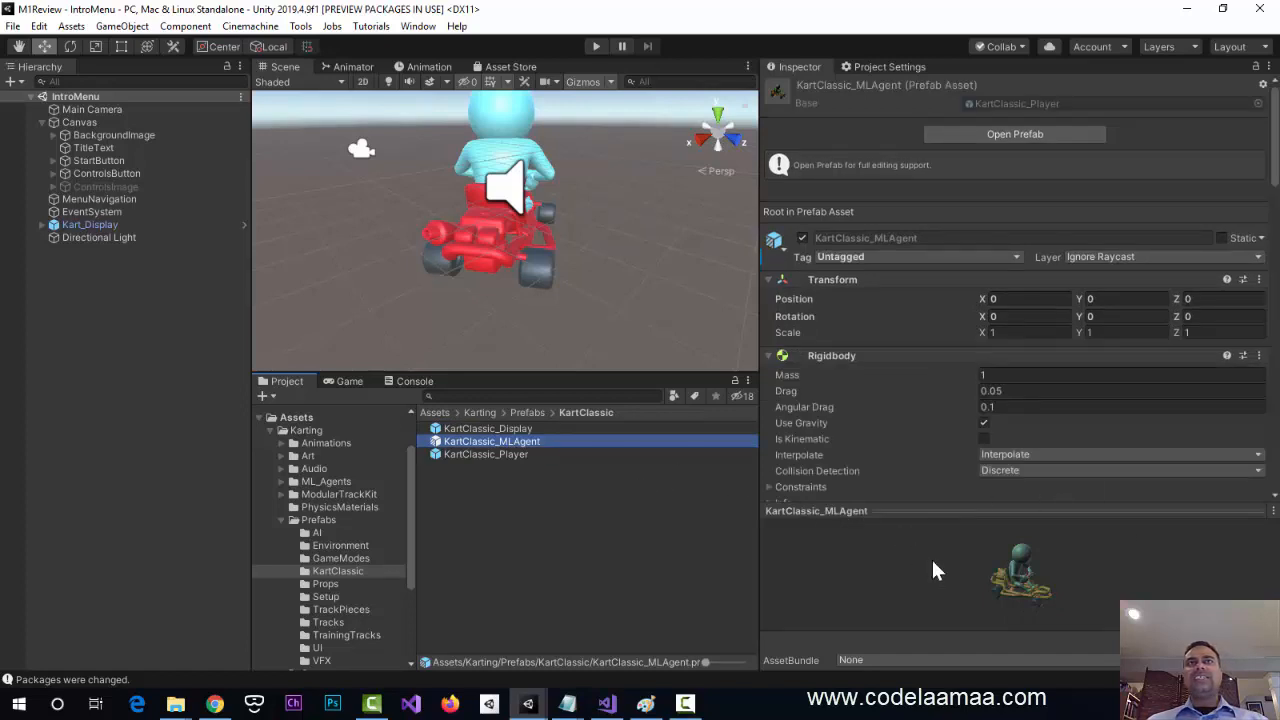
pyautogui.click(502, 454)
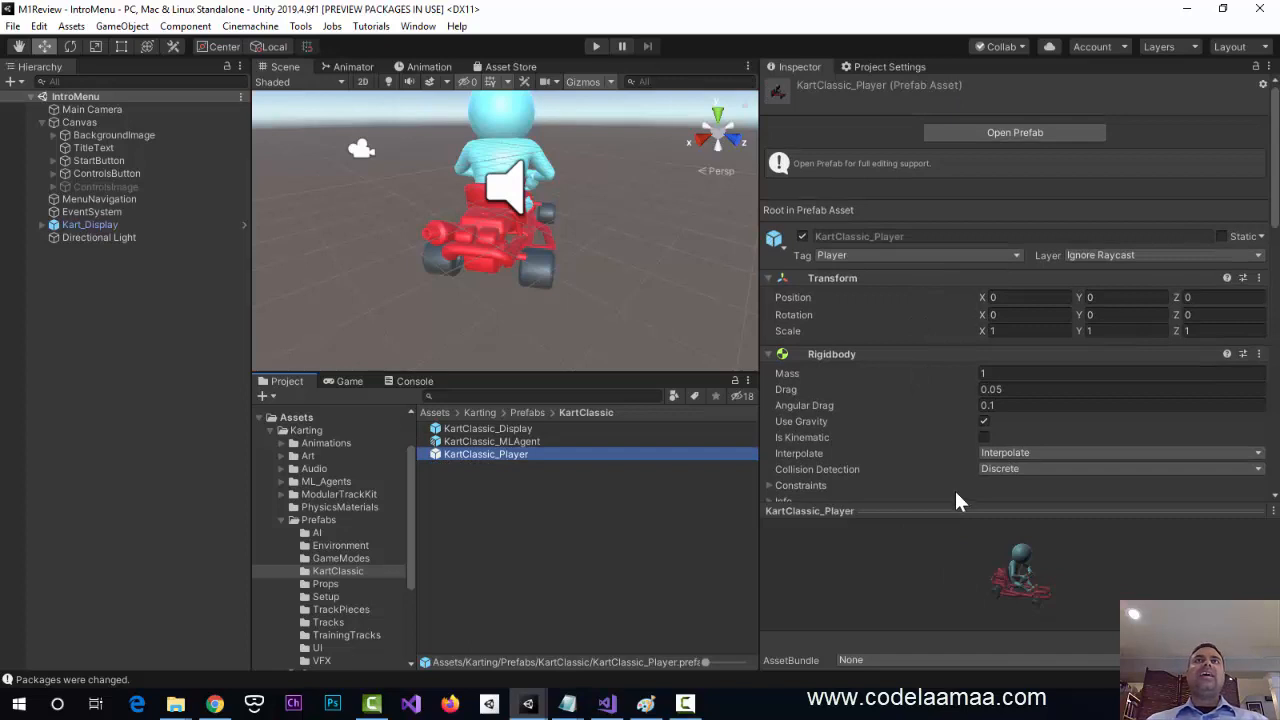
pyautogui.scroll(-10, 970, 365)
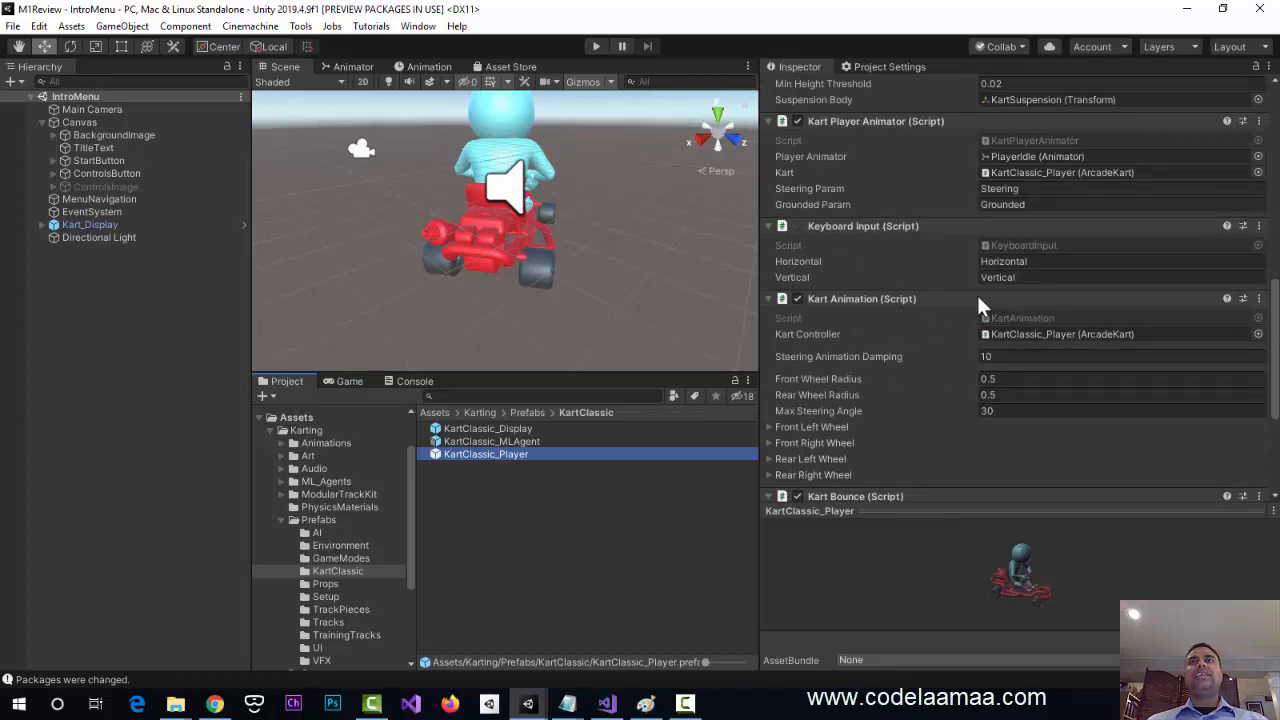
pyautogui.scroll(3, 1028, 300)
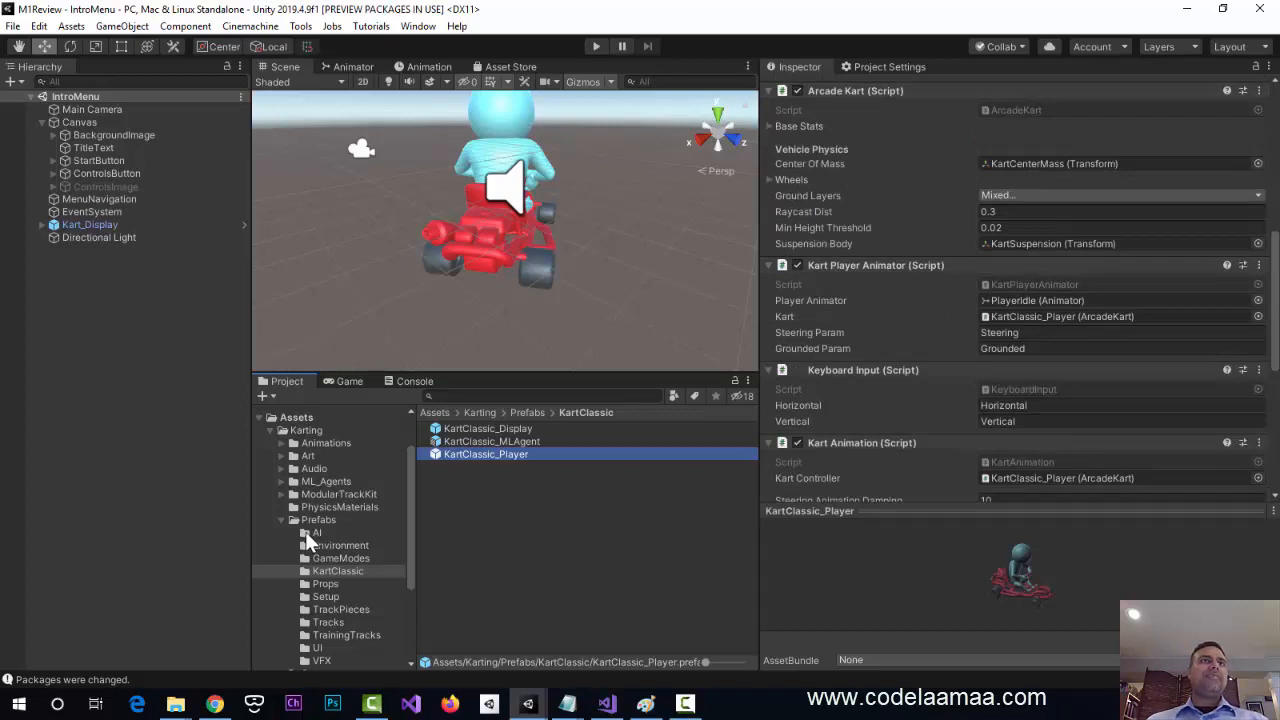
# - Show the KartController from the Karting Animations Controllers folder in the Animator window
pyautogui.click(281, 443)
pyautogui.click(301, 443)
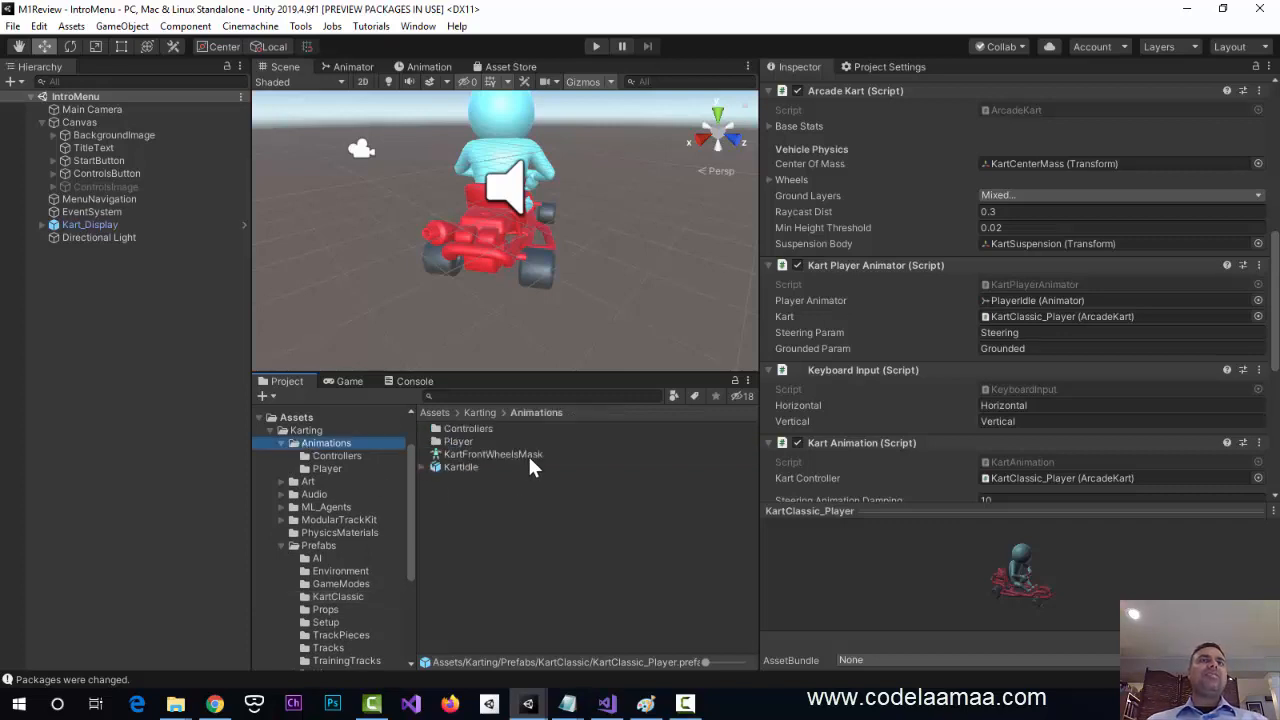
pyautogui.doubleClick(477, 429)
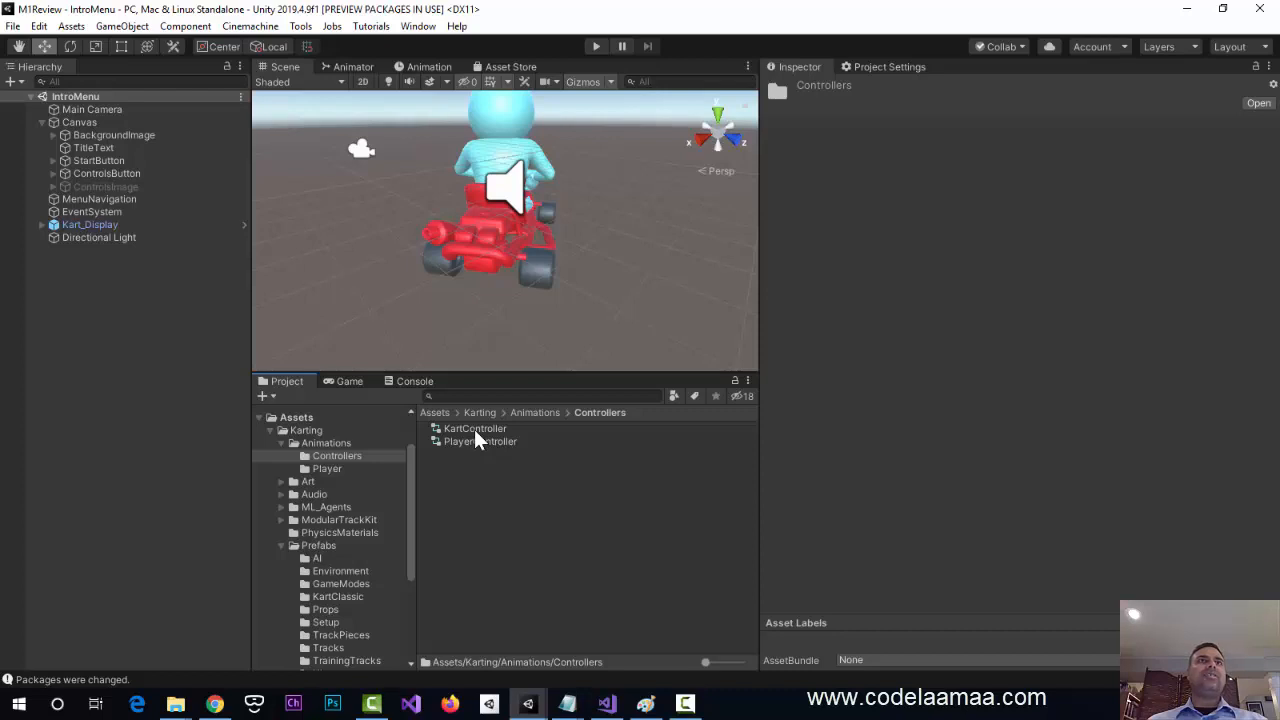
pyautogui.click(474, 429)
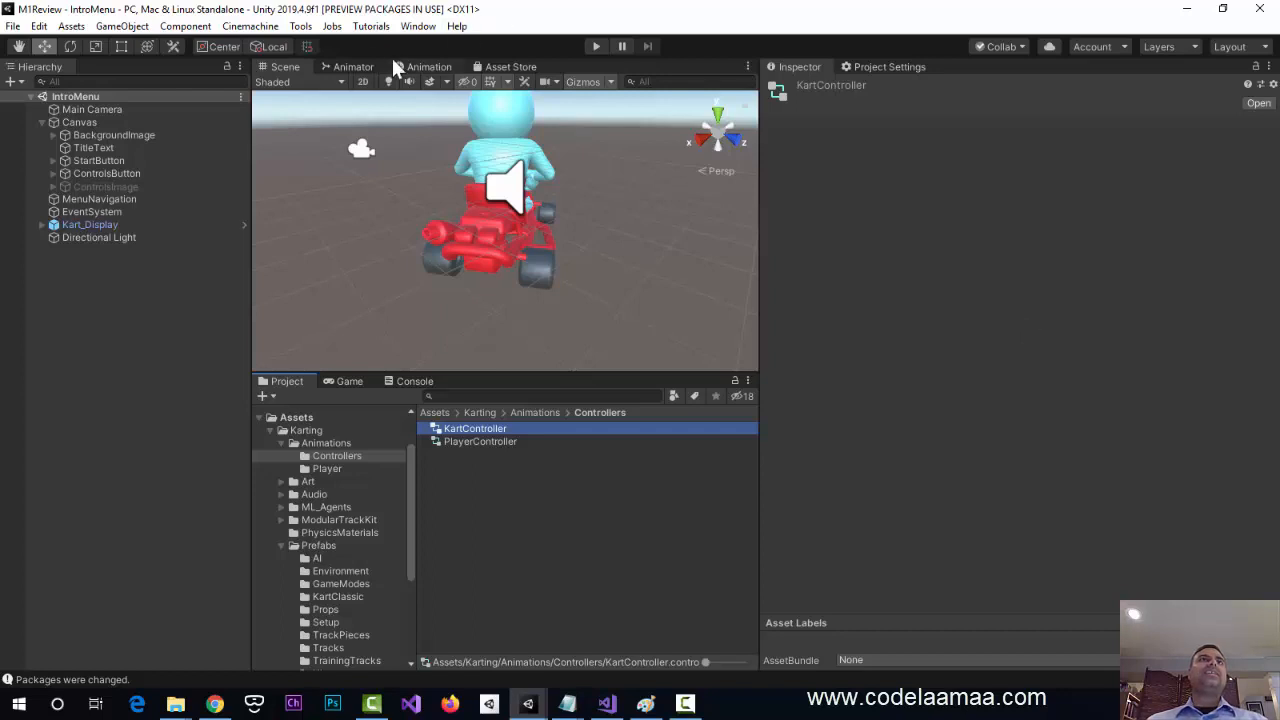
pyautogui.click(360, 66)
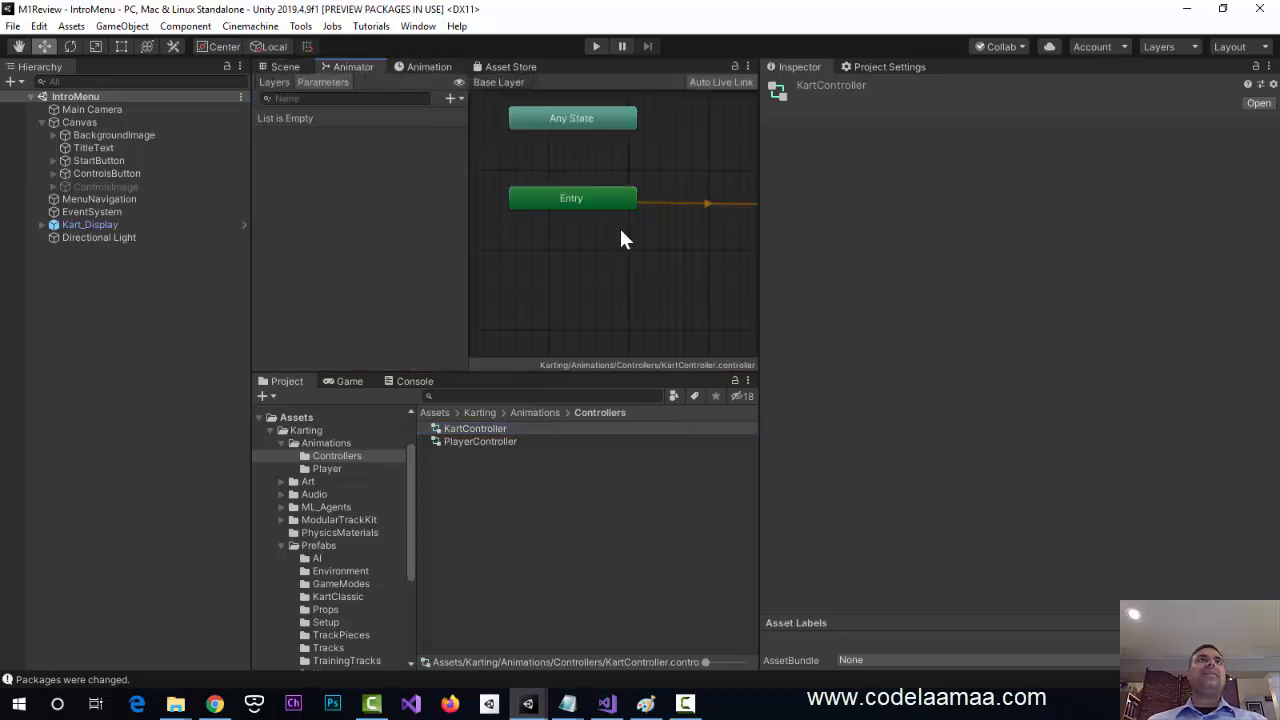
# - Narrow the Animator's parameter area and frame the Any State, Entry and KartIdle nodes together in the graph
pyautogui.scroll(-5, 678, 240)
pyautogui.moveTo(725, 240); pyautogui.dragTo(617, 243, button='middle')
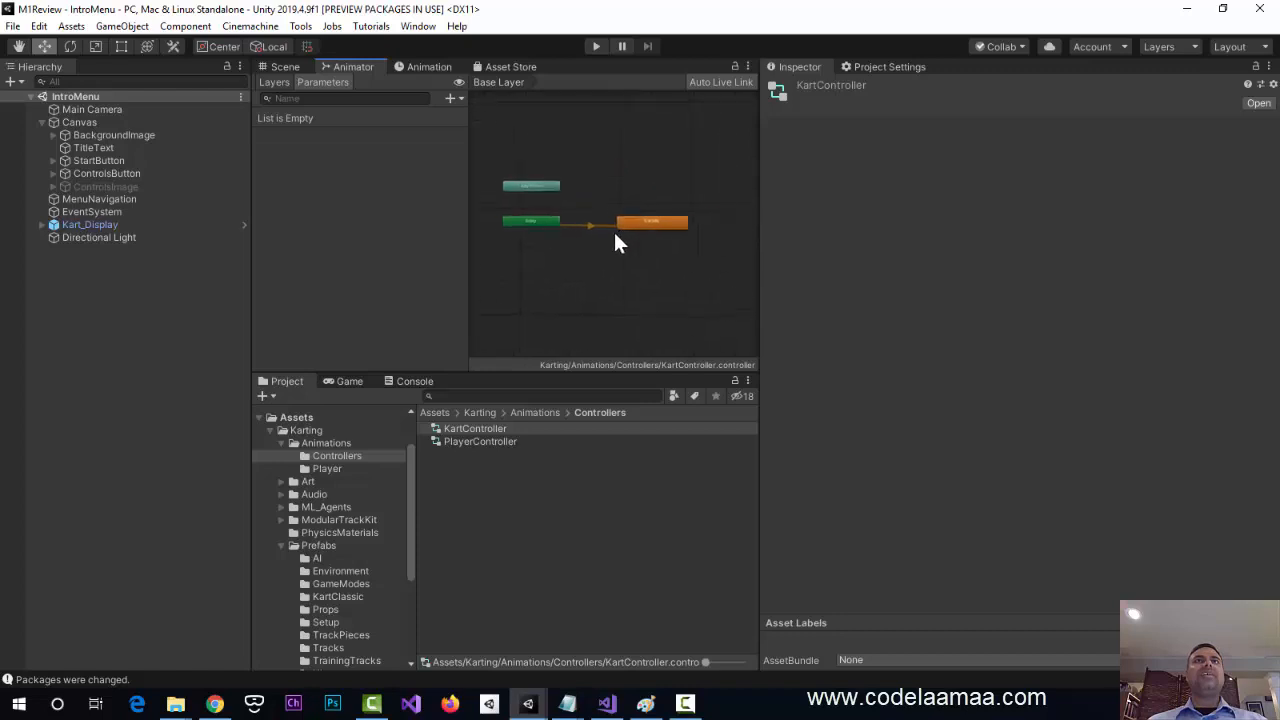
pyautogui.scroll(5, 612, 243)
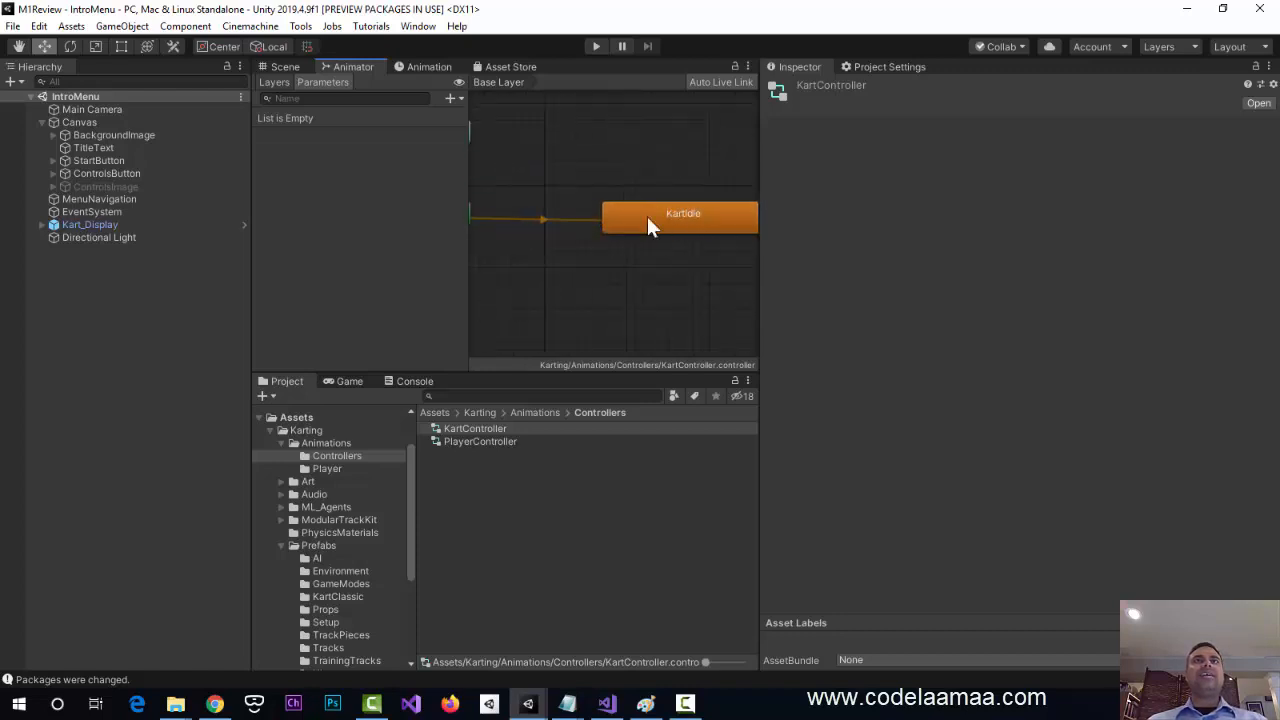
pyautogui.moveTo(617, 268); pyautogui.dragTo(714, 266, button='middle')
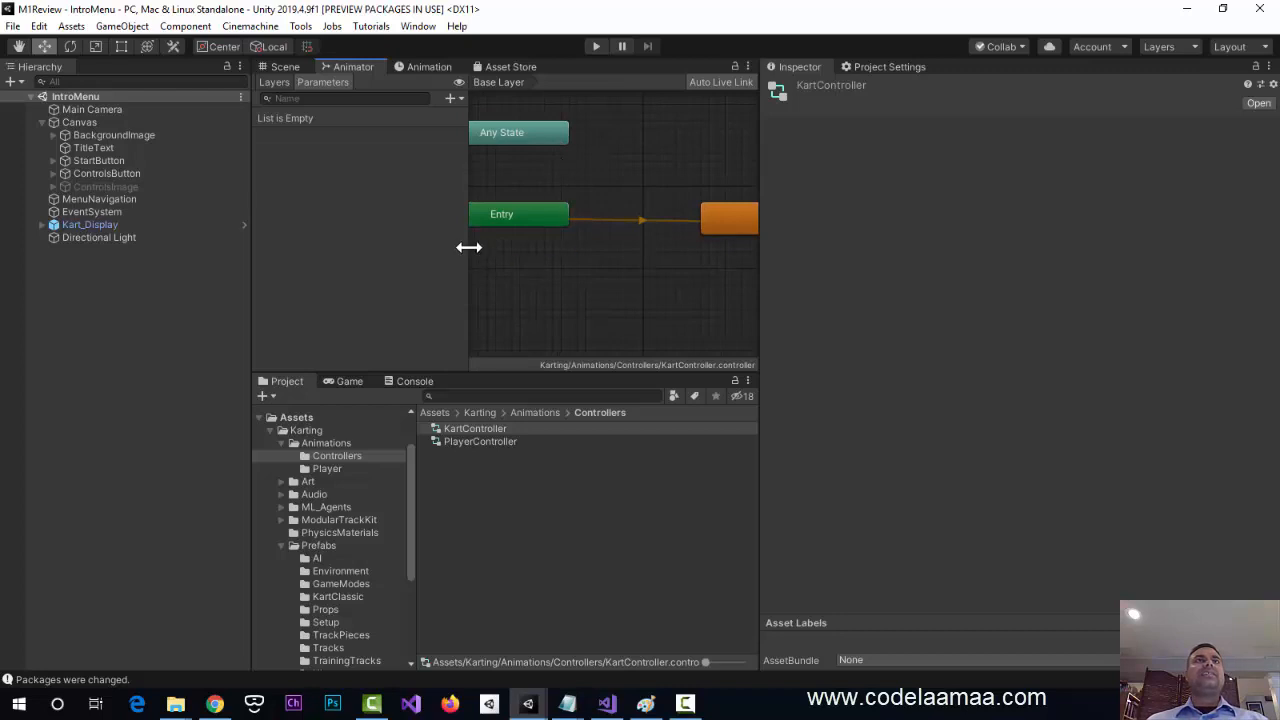
pyautogui.moveTo(469, 249); pyautogui.dragTo(366, 236)
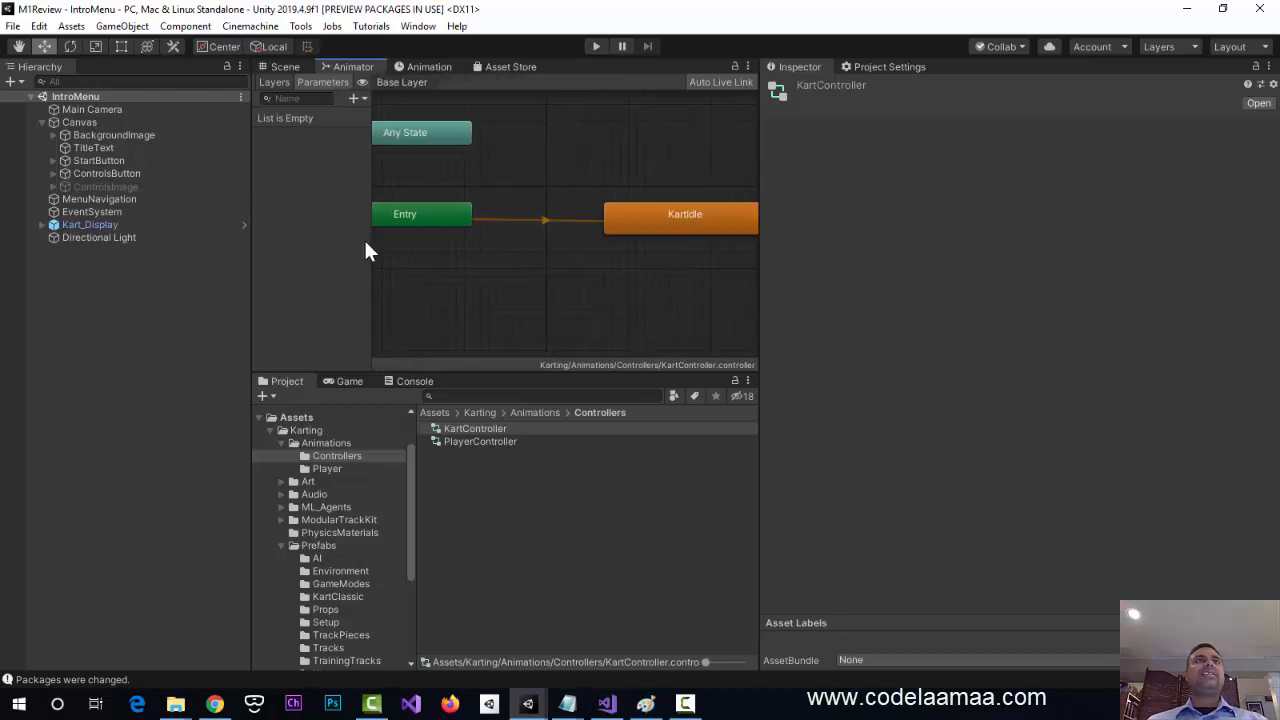
pyautogui.moveTo(449, 242); pyautogui.dragTo(489, 239, button='middle')
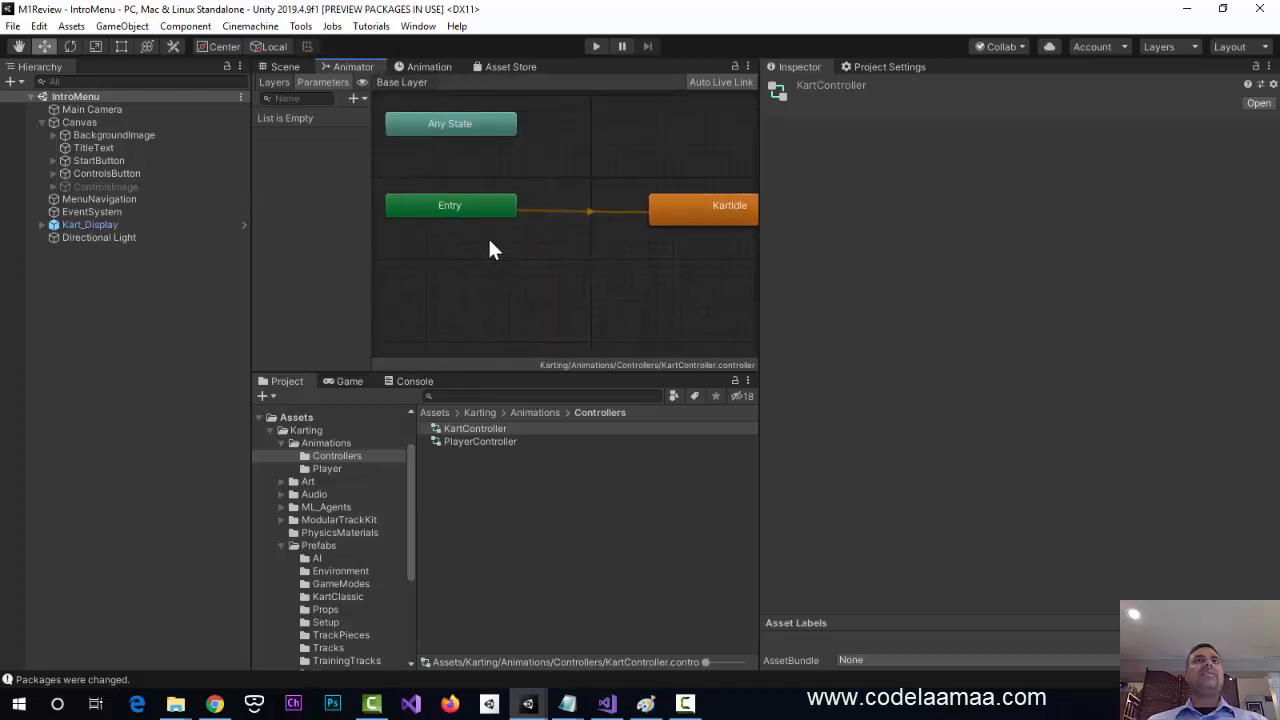
pyautogui.scroll(-3, 502, 242)
pyautogui.scroll(1, 502, 242)
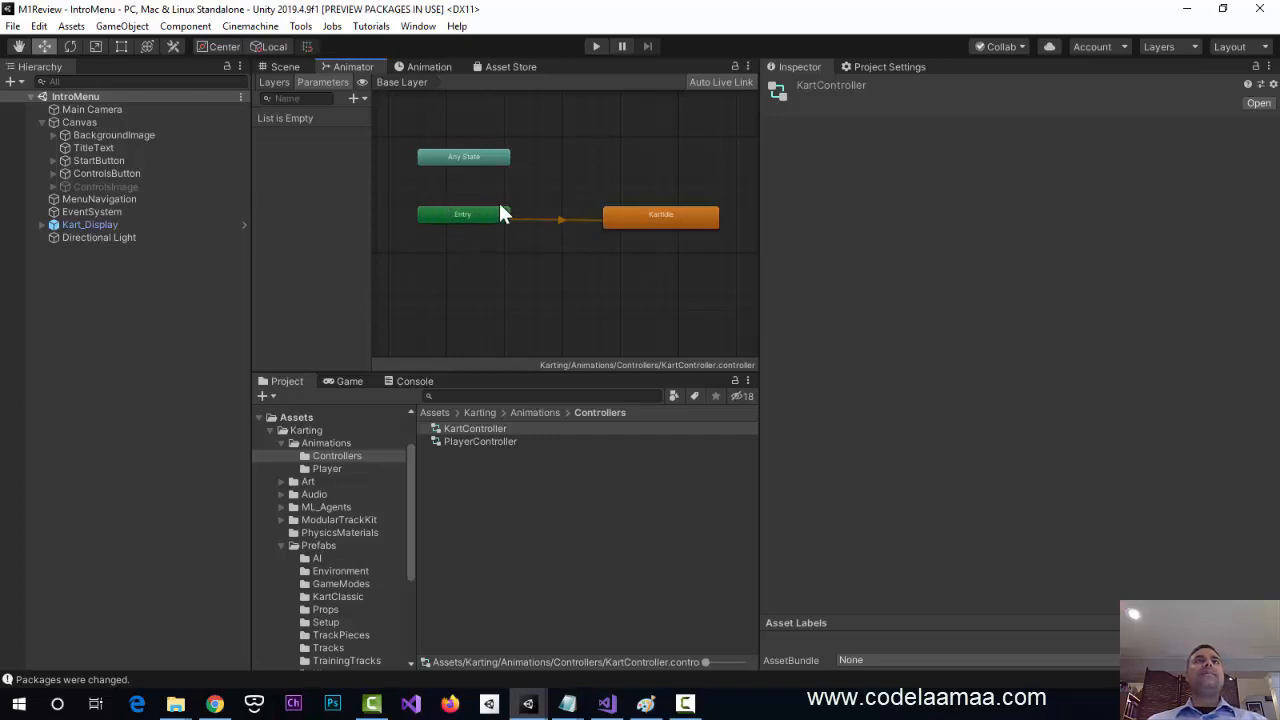
# - Inspect the KartIdle state's settings, locate its motion clip in the project and examine the clip's properties
pyautogui.click(664, 219)
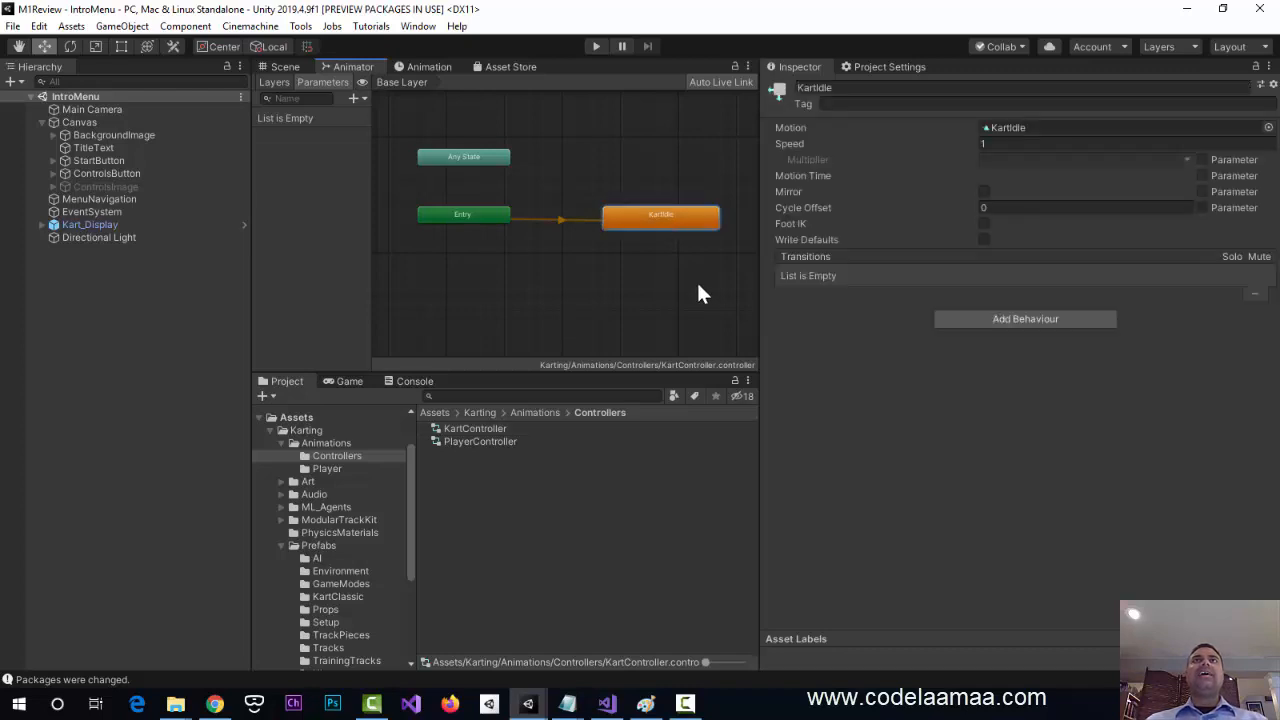
pyautogui.click(986, 145)
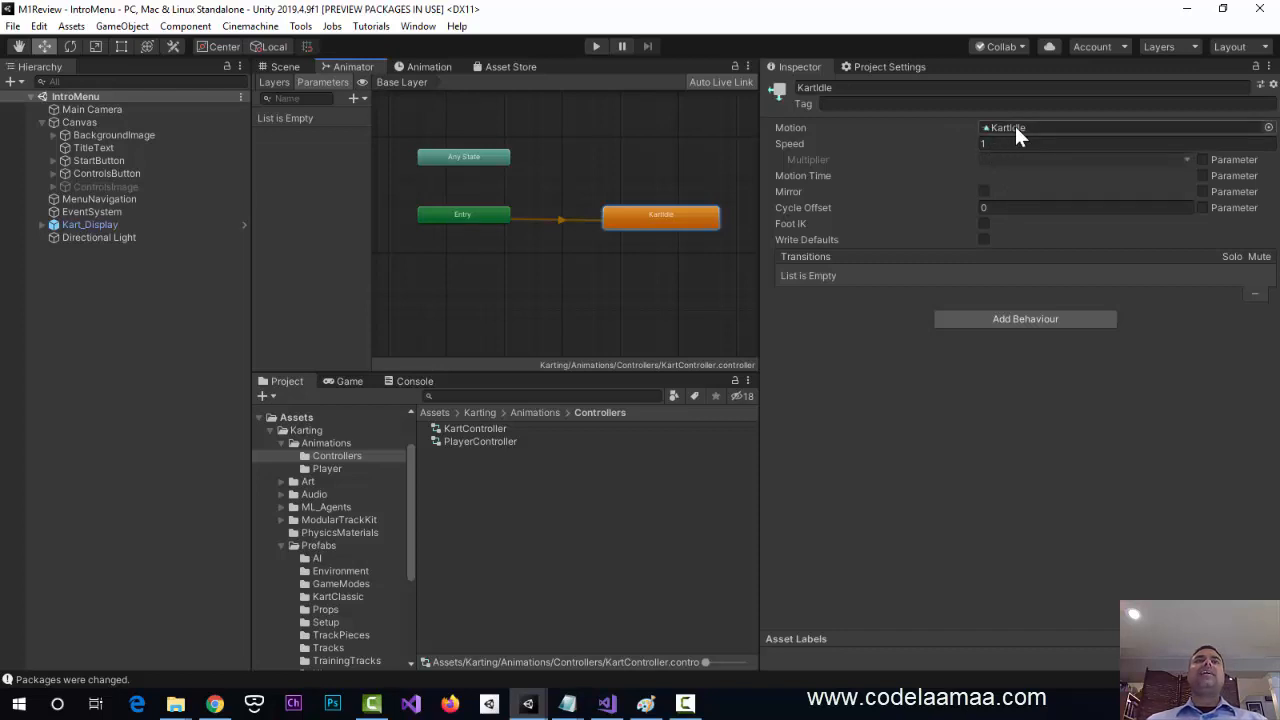
pyautogui.click(1016, 127)
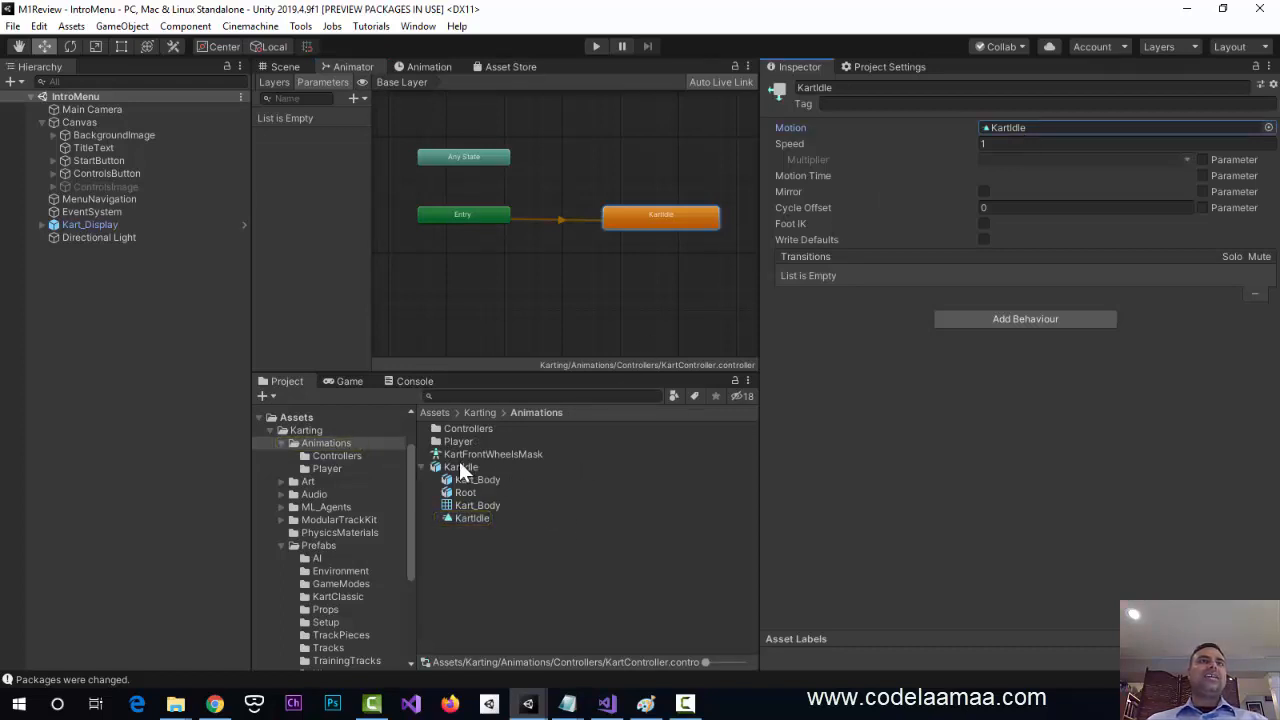
pyautogui.click(455, 519)
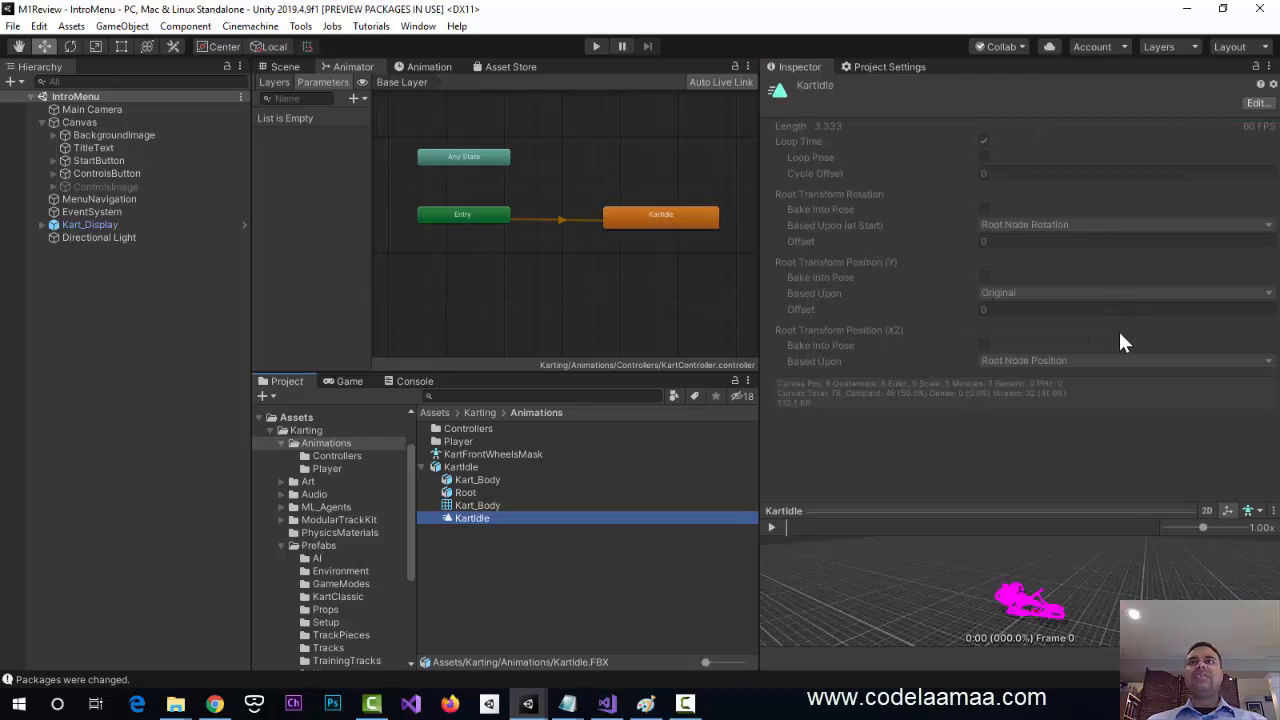
# - Play the KartIdle animation preview, view the kart up close and pause the playback
pyautogui.click(772, 527)
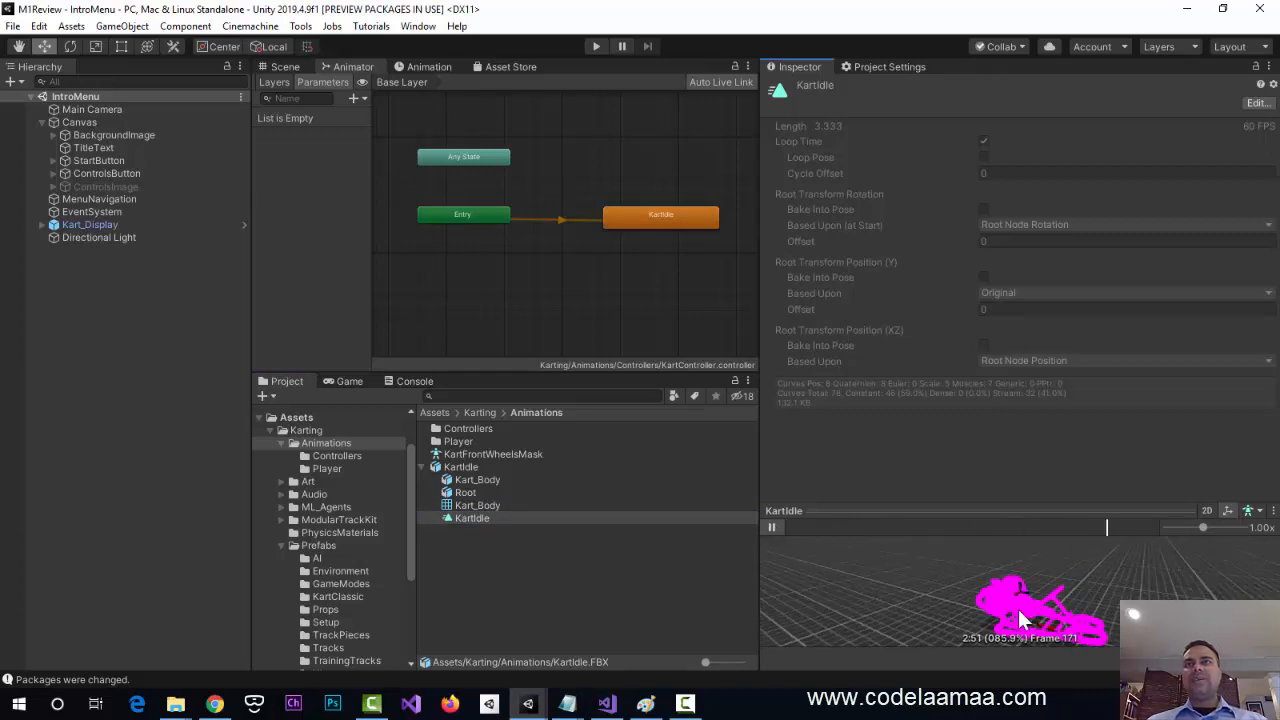
pyautogui.scroll(2, 1018, 608)
pyautogui.moveTo(1017, 607); pyautogui.dragTo(974, 557, button='middle')
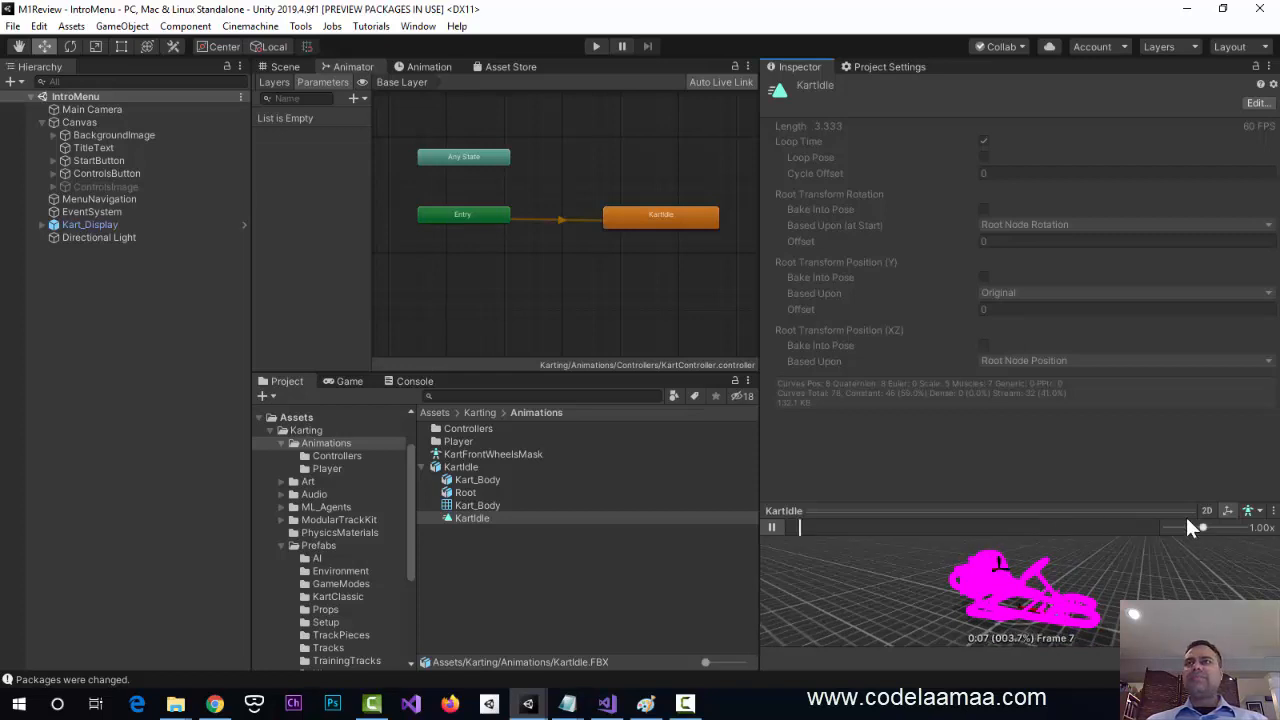
pyautogui.click(772, 527)
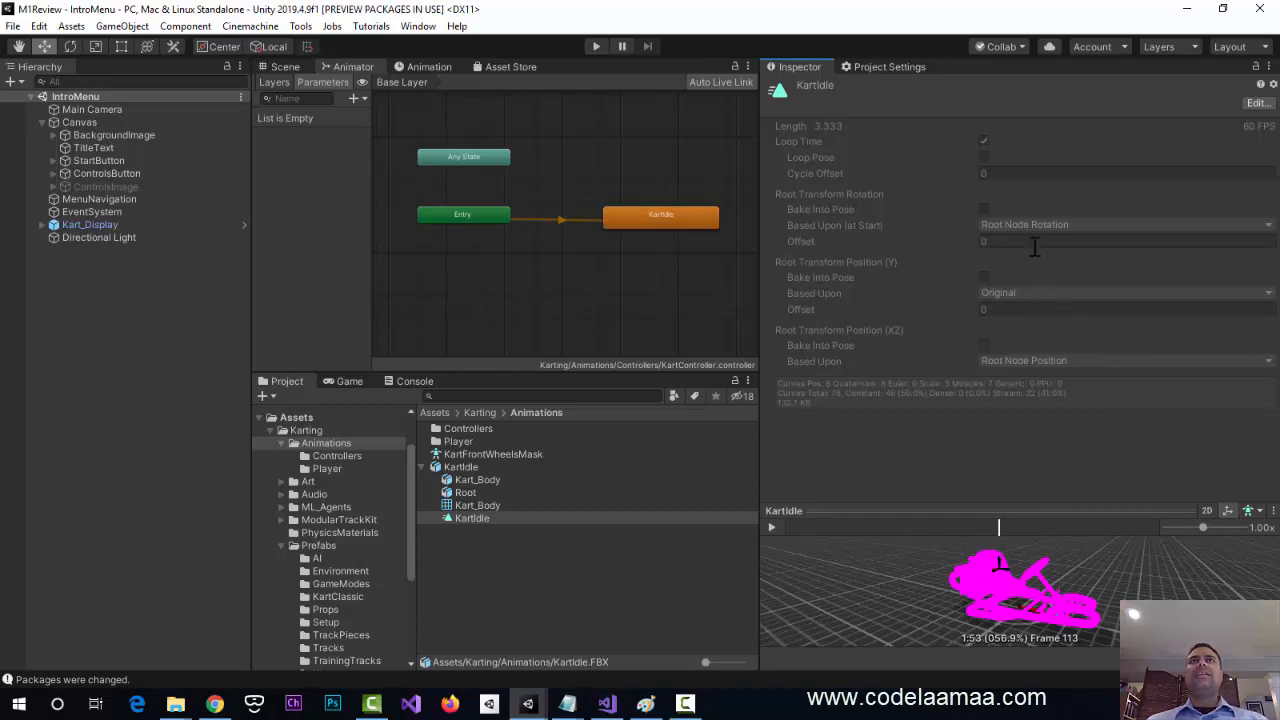
# - Review the KartIdle clip again and inspect the Kart_Body object inside the KartIdle model
pyautogui.click(451, 518)
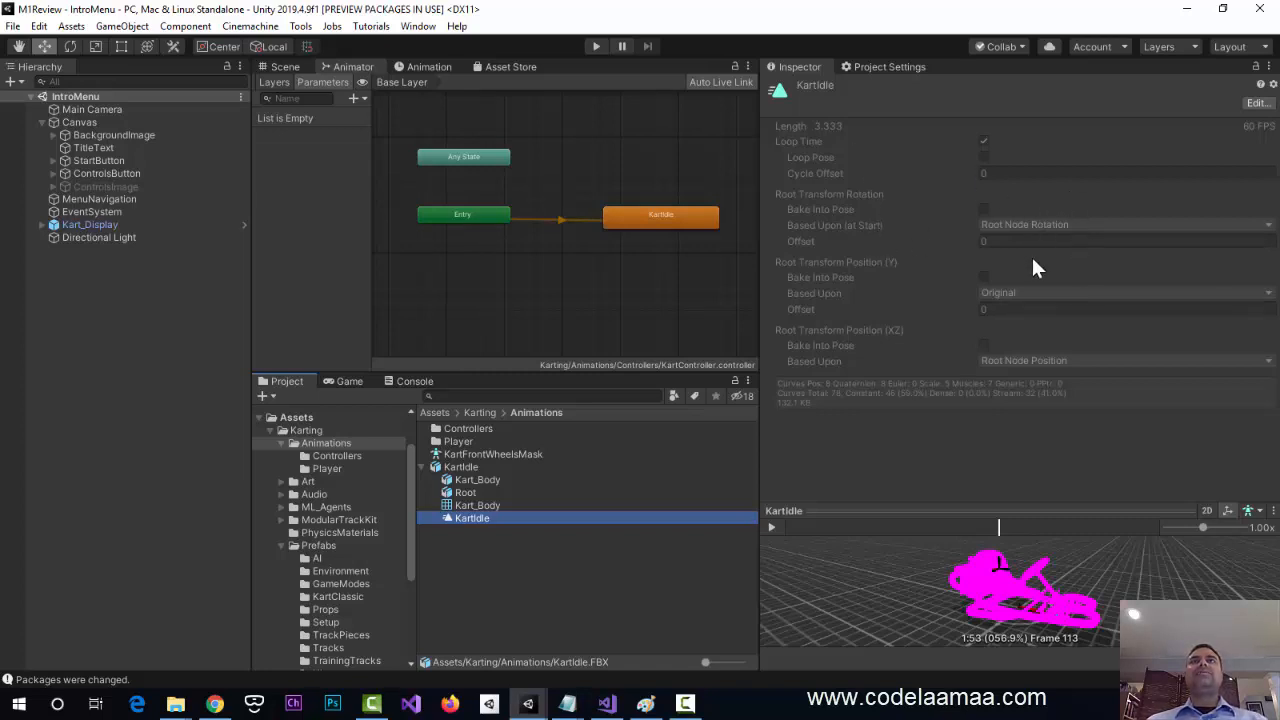
pyautogui.click(470, 489)
pyautogui.click(467, 478)
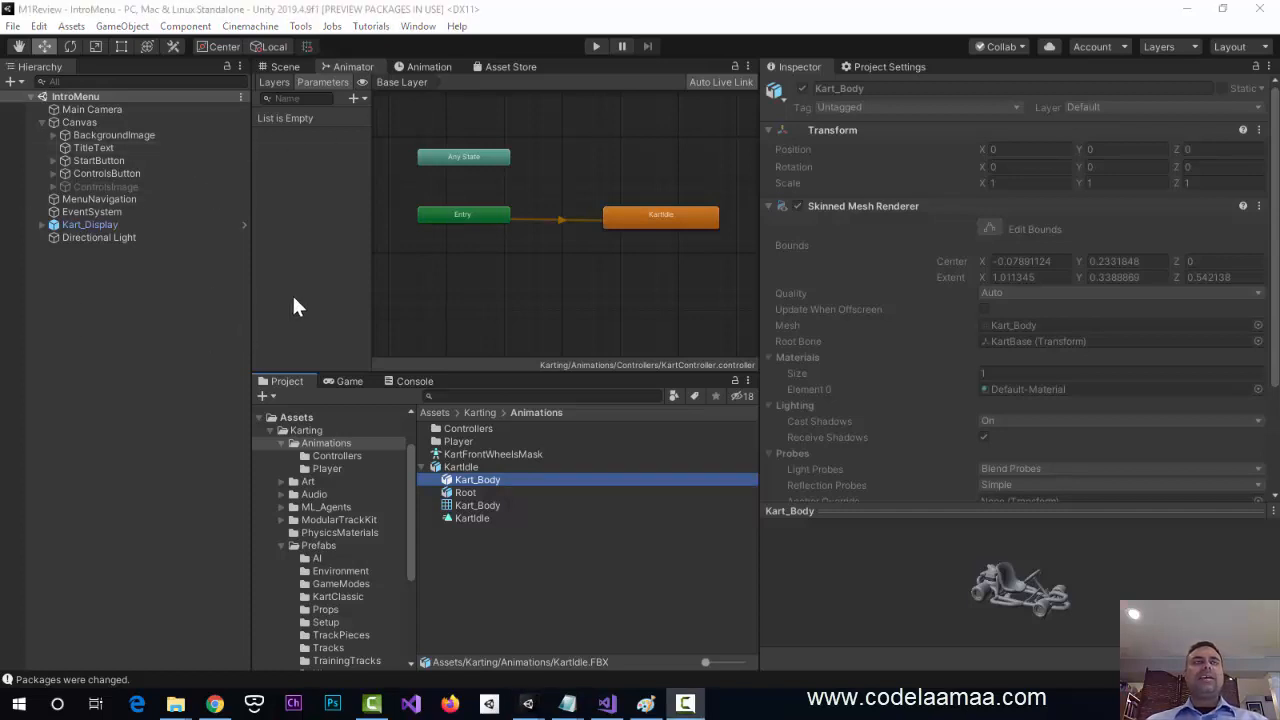
# - Look through the Karting Audio folder and play the engine-idle sound preview
pyautogui.click(300, 494)
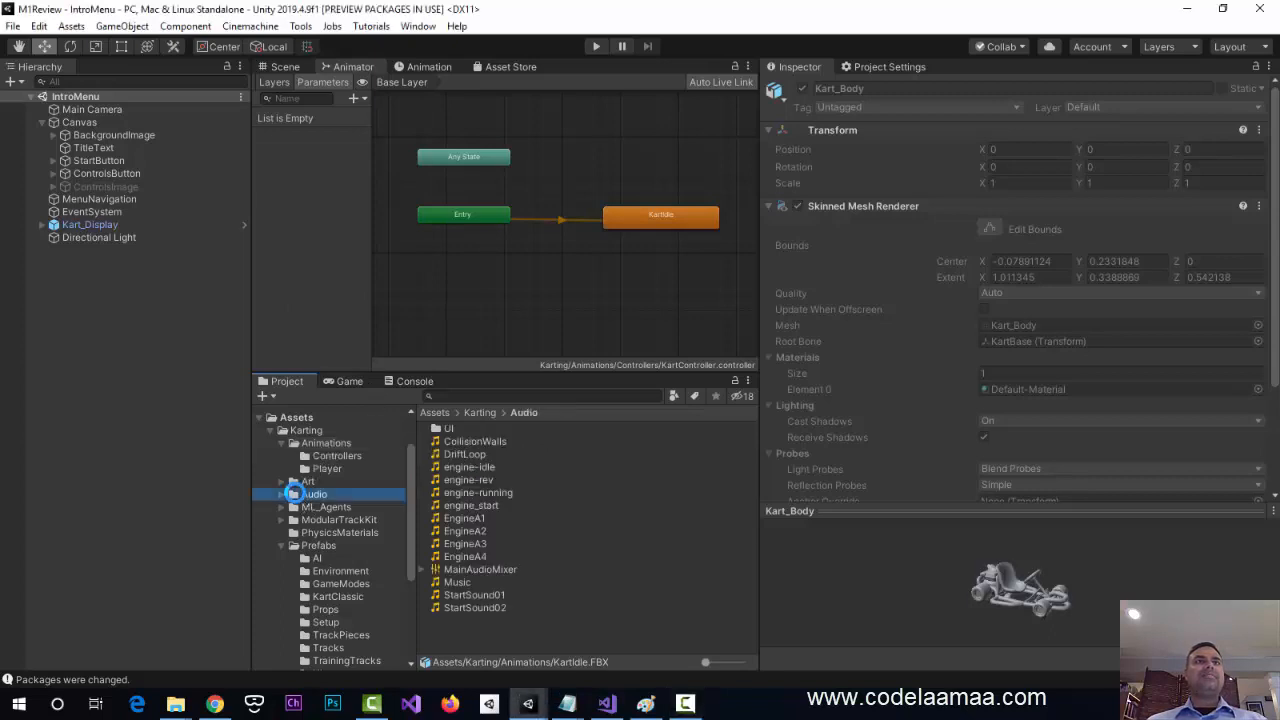
pyautogui.click(480, 466)
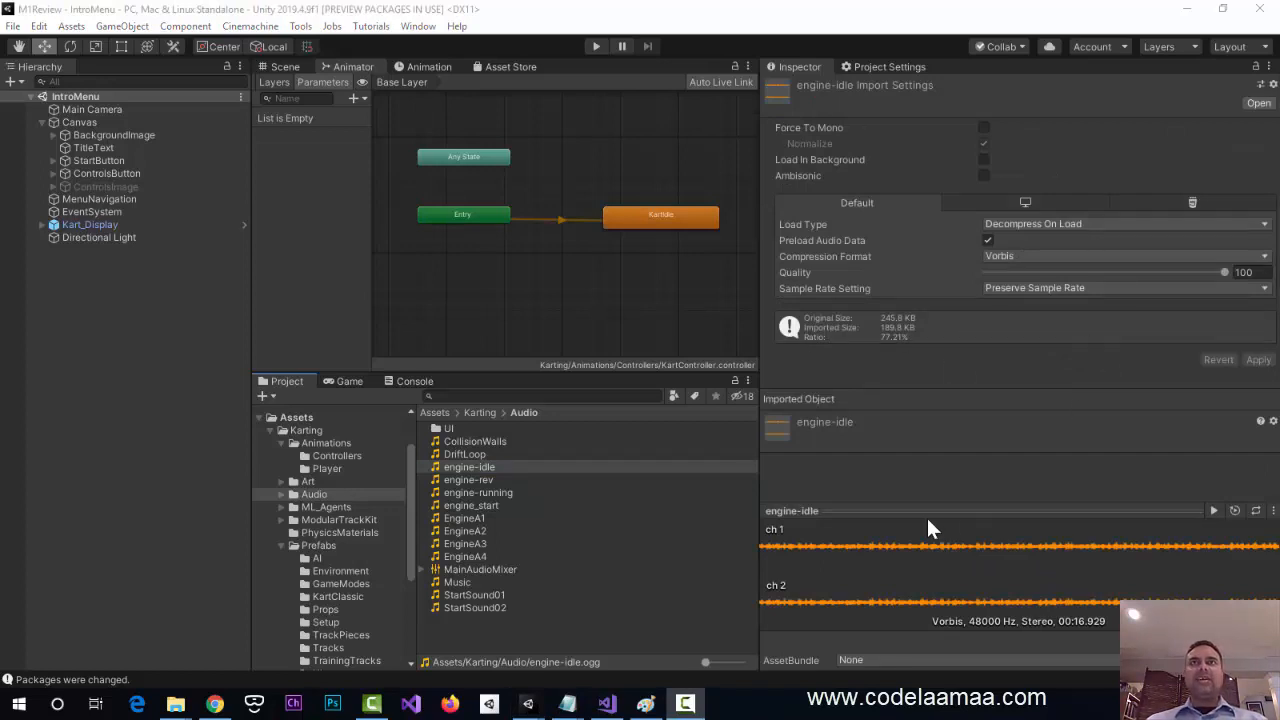
pyautogui.click(1213, 510)
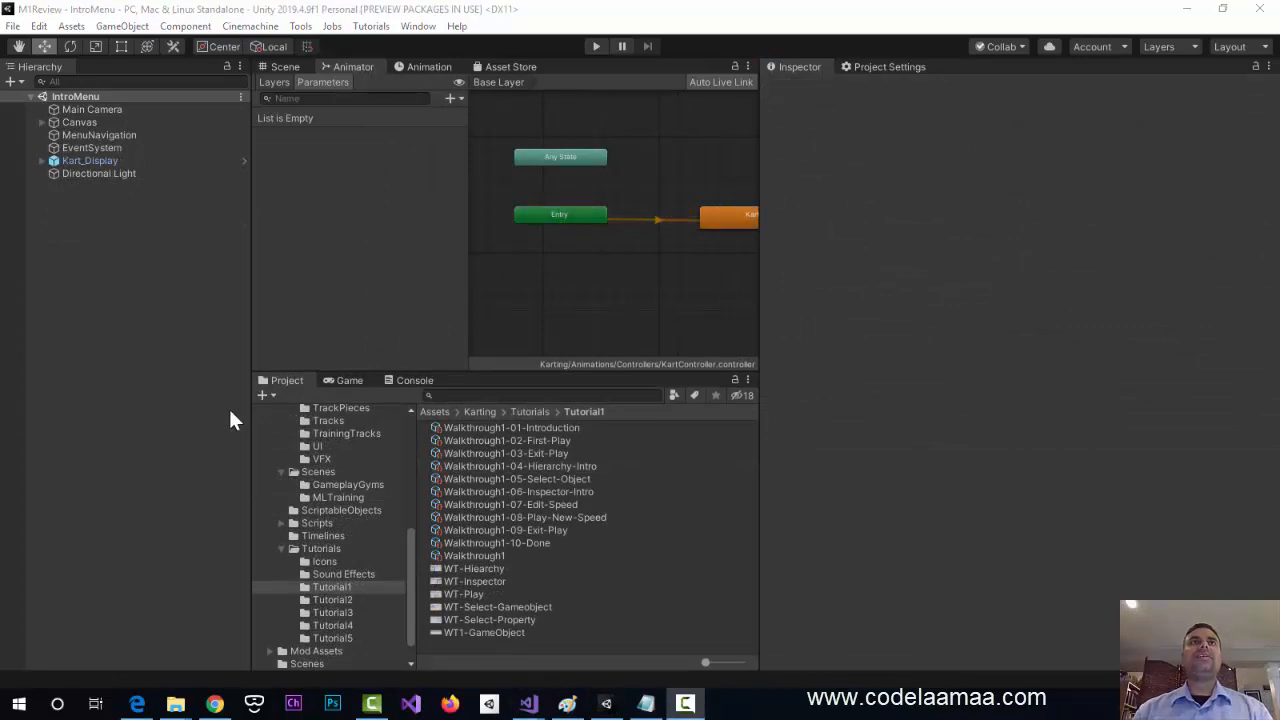
# - Run the IntroMenu scene in the Game view and enlarge that view in width and height
pyautogui.click(349, 380)
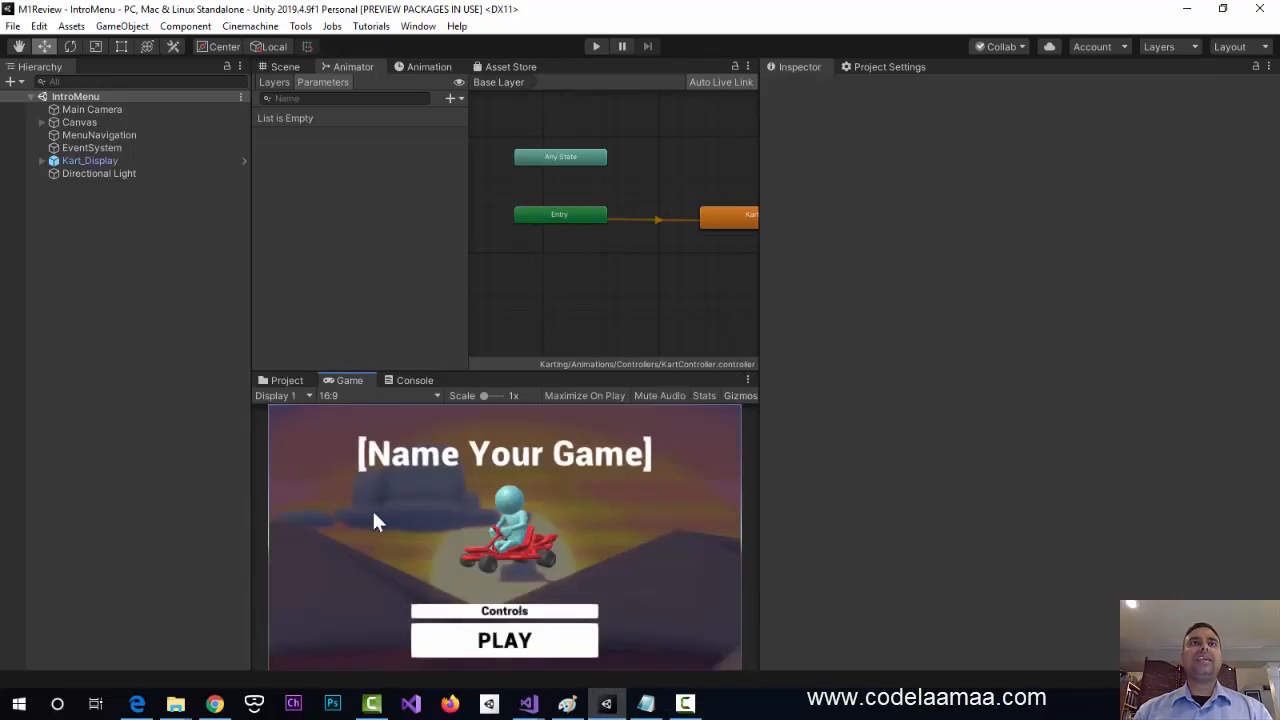
pyautogui.click(596, 46)
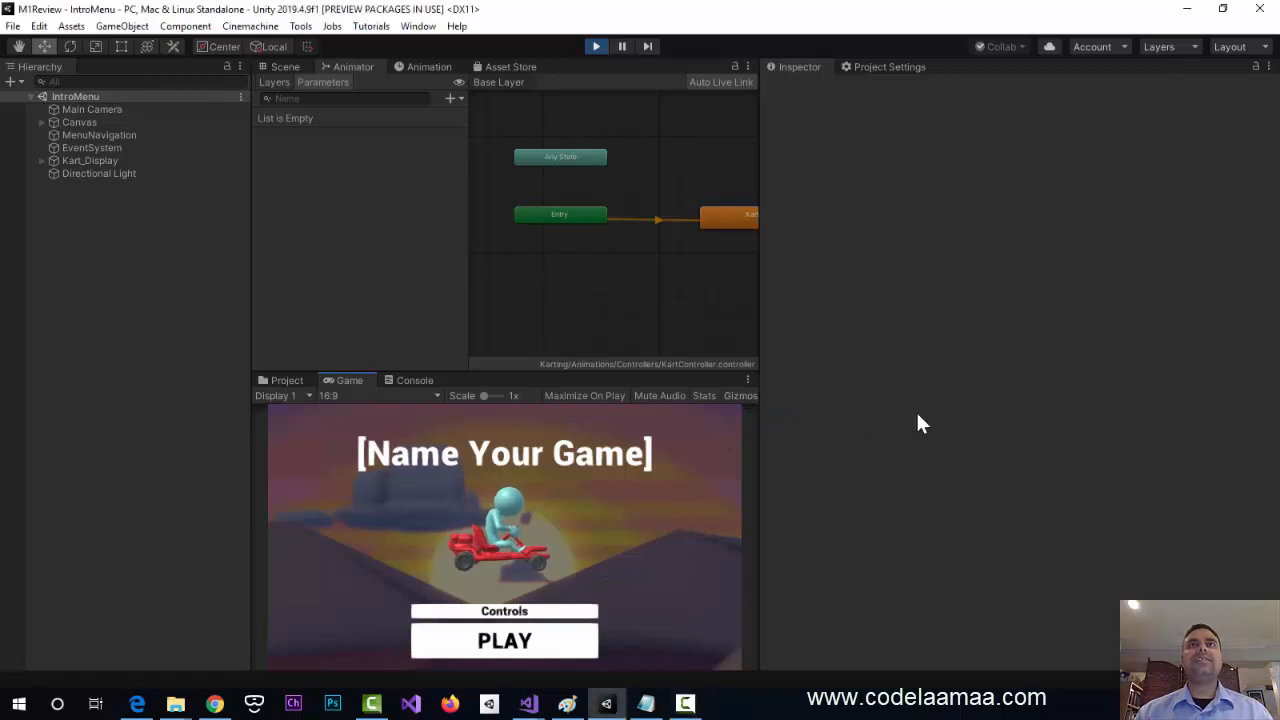
pyautogui.moveTo(756, 292); pyautogui.dragTo(904, 306)
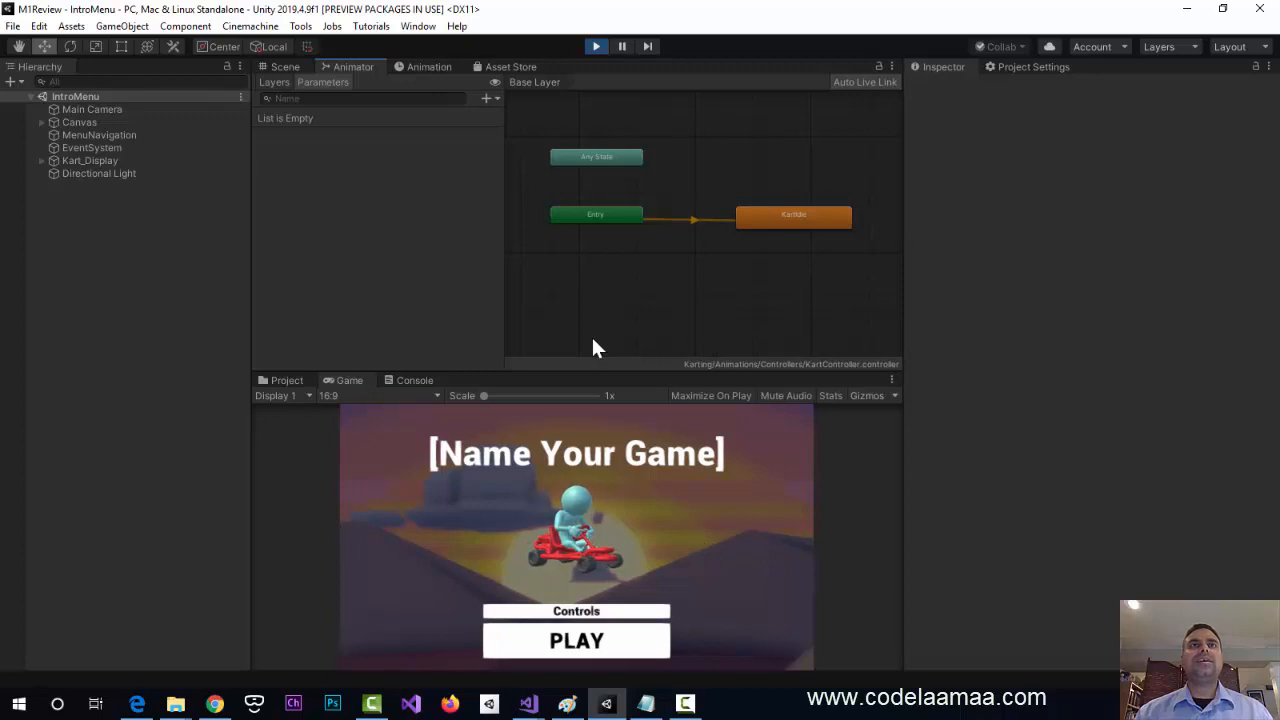
pyautogui.moveTo(603, 371); pyautogui.dragTo(587, 340)
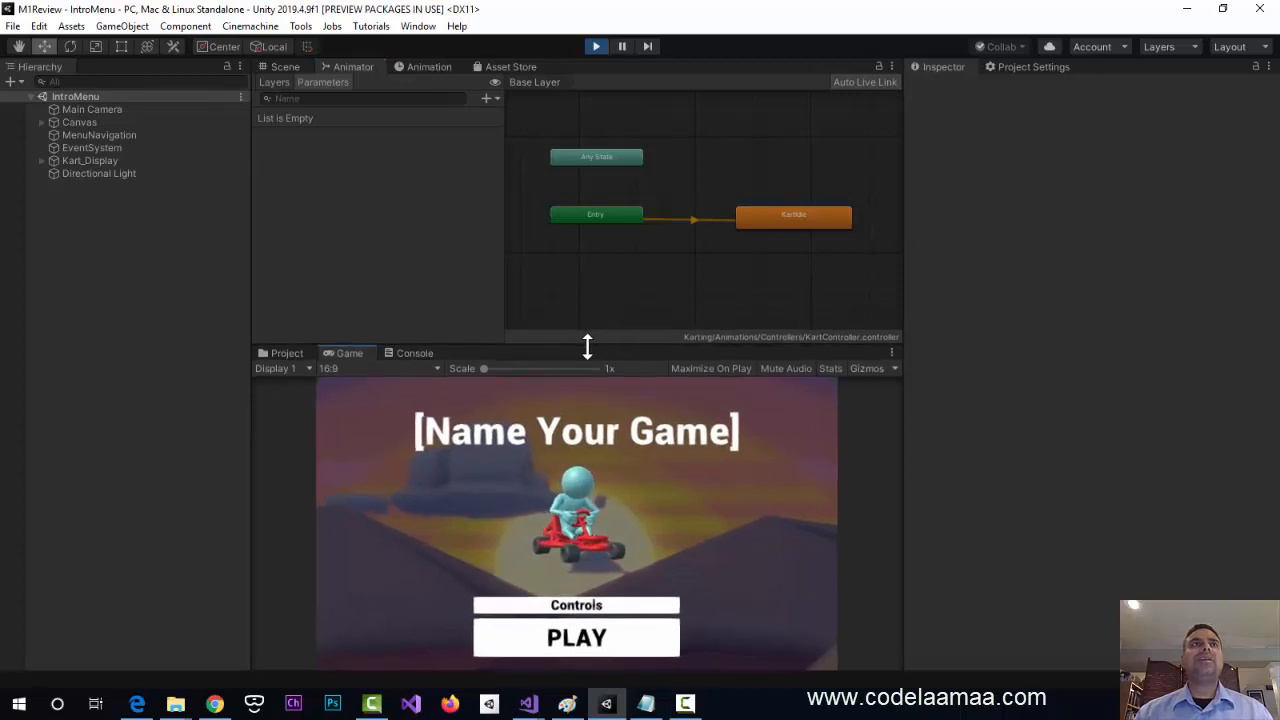
# - Review the Game view's display and aspect ratio options, including the form for adding a custom resolution, keeping 16:9
pyautogui.click(307, 369)
pyautogui.click(307, 369)
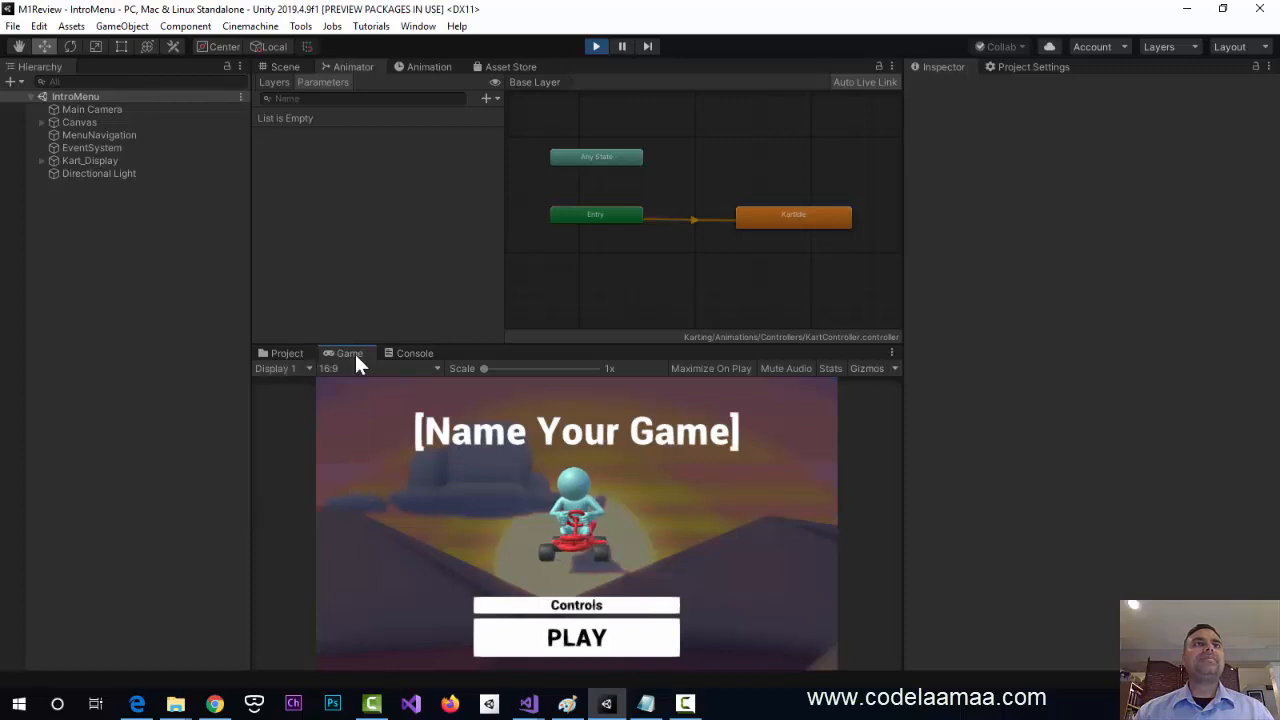
pyautogui.click(432, 368)
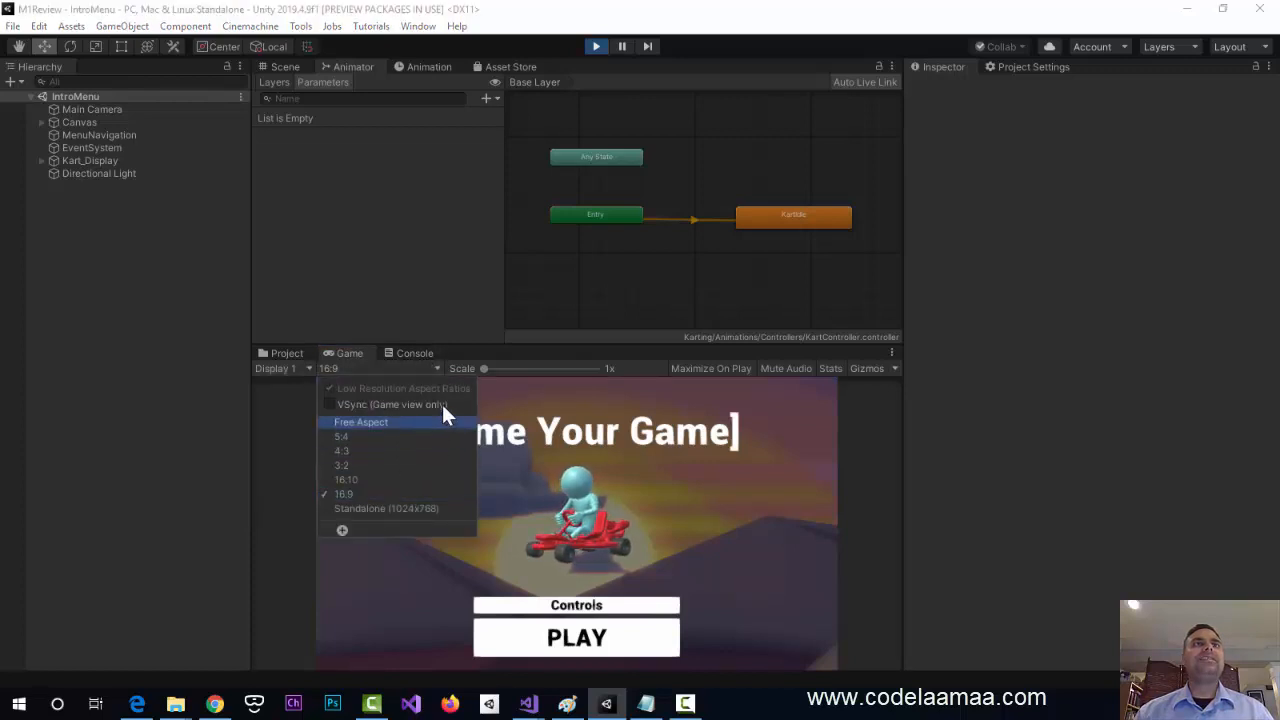
pyautogui.click(433, 366)
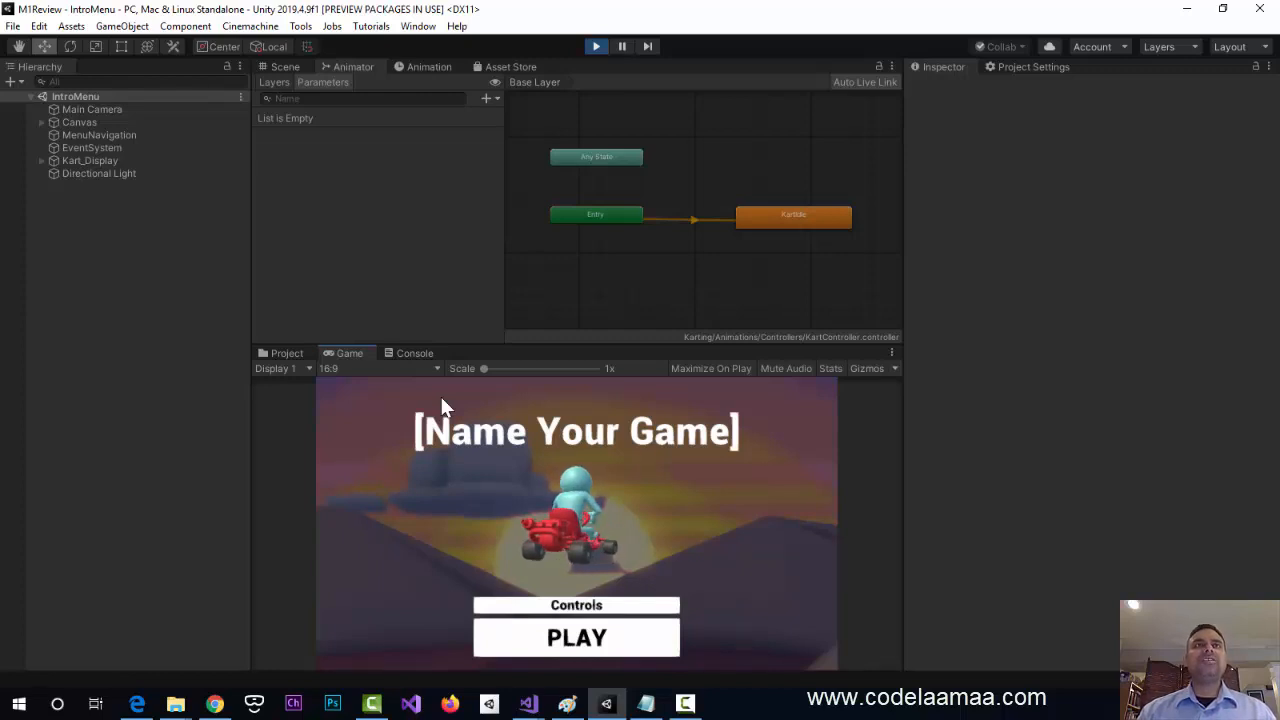
pyautogui.click(437, 368)
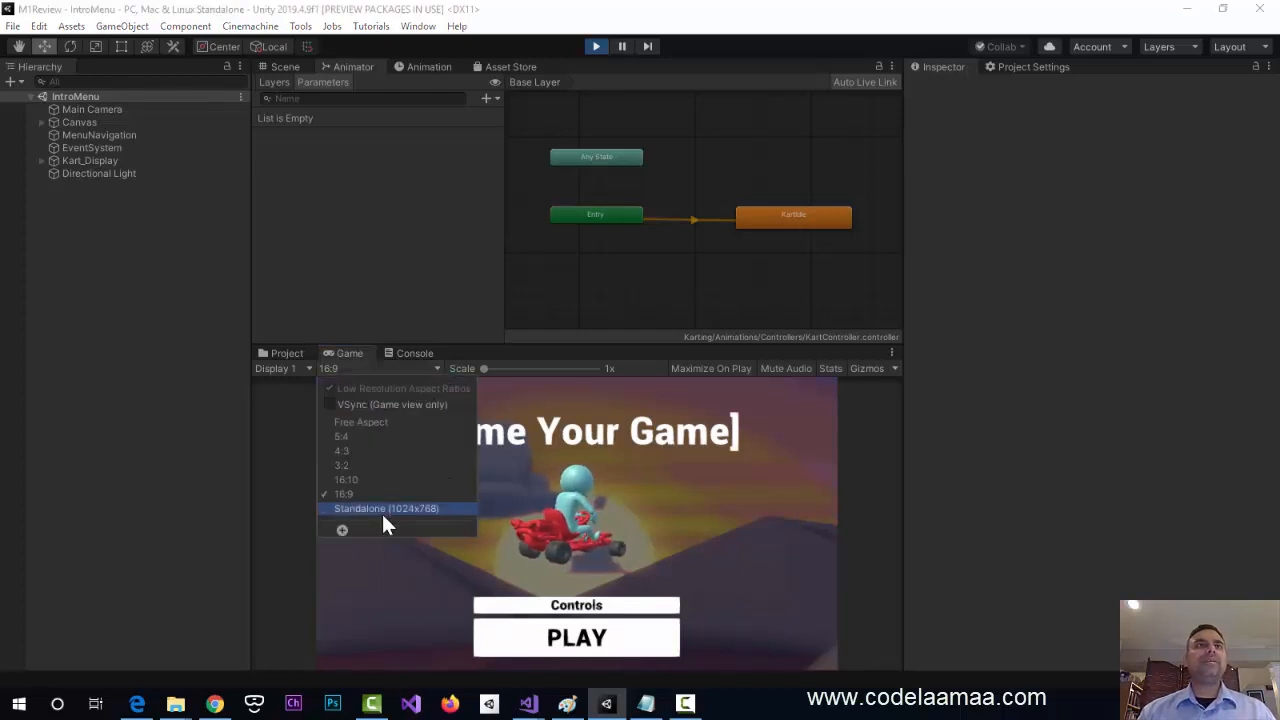
pyautogui.click(342, 530)
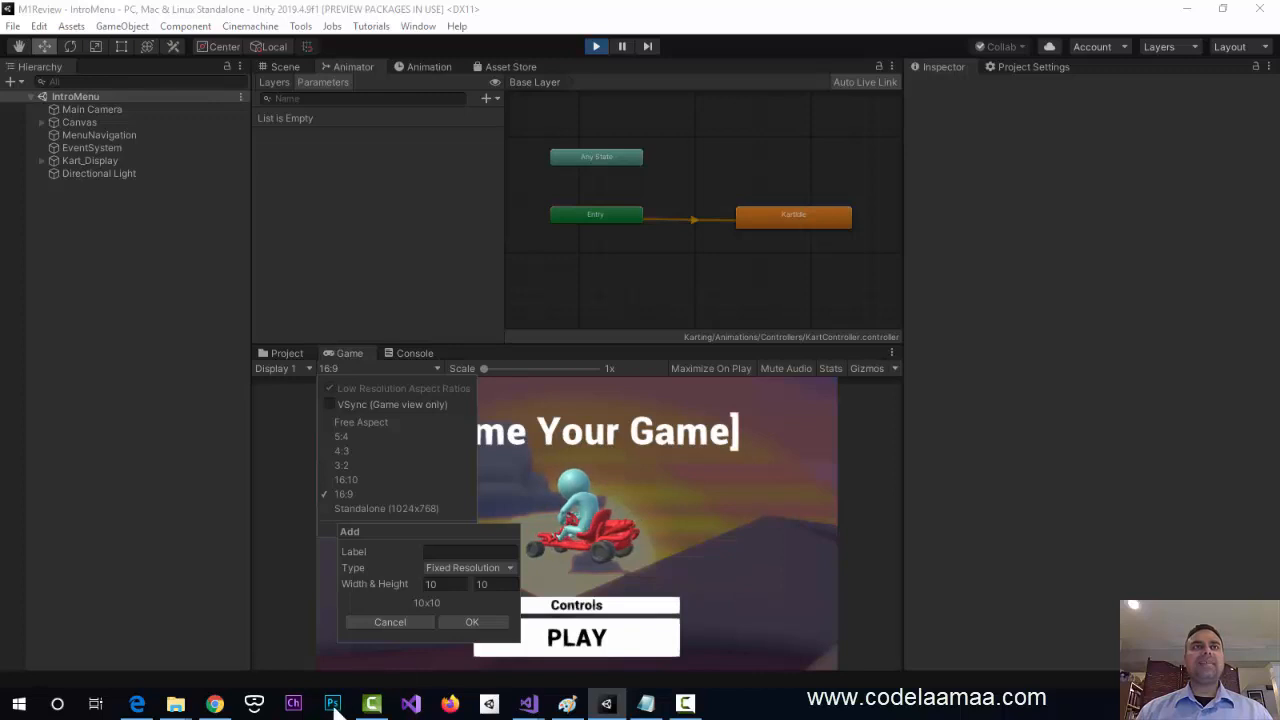
pyautogui.click(390, 622)
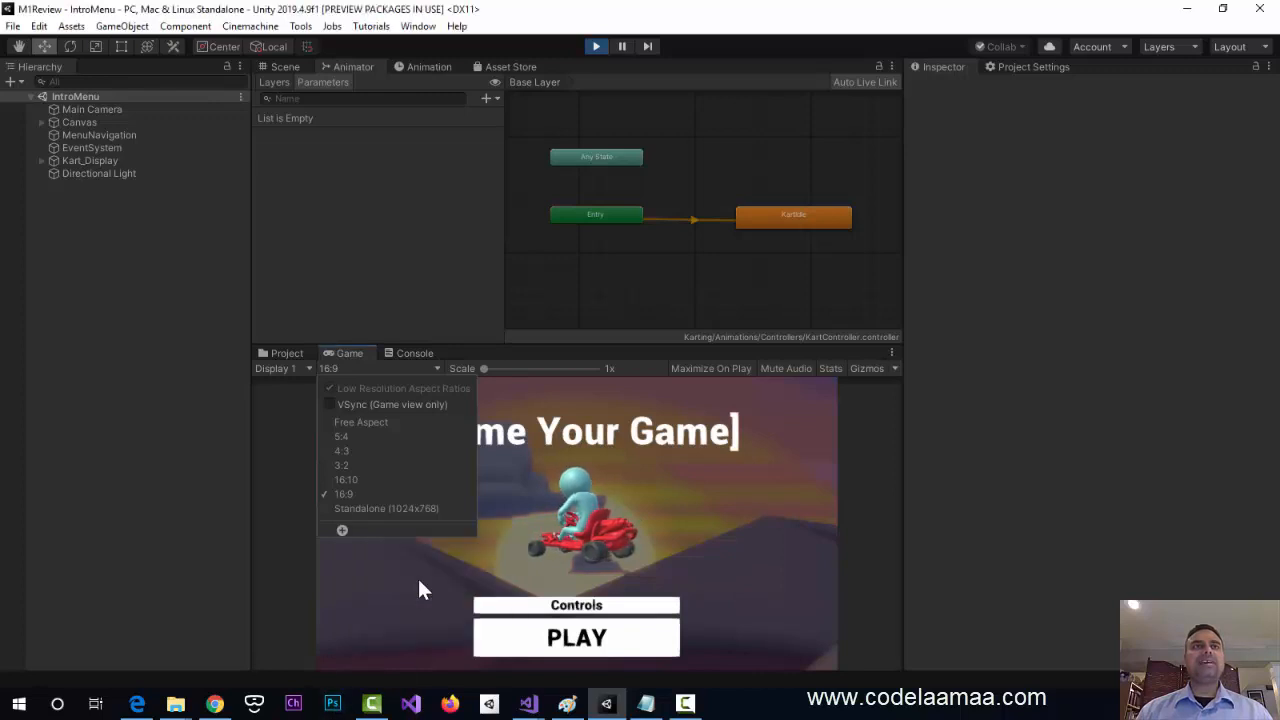
pyautogui.click(585, 455)
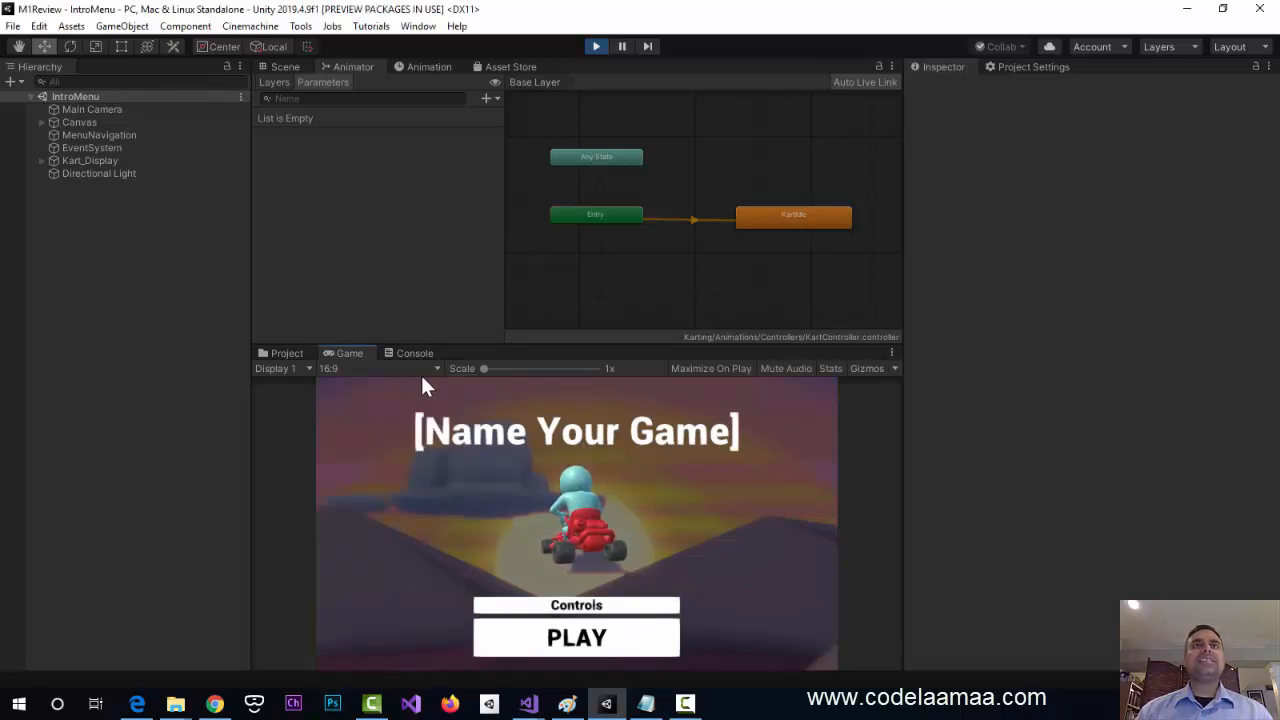
# - Show the Scene view alongside the running game, look at the kart there, and start the race from the intro menu
pyautogui.click(270, 66)
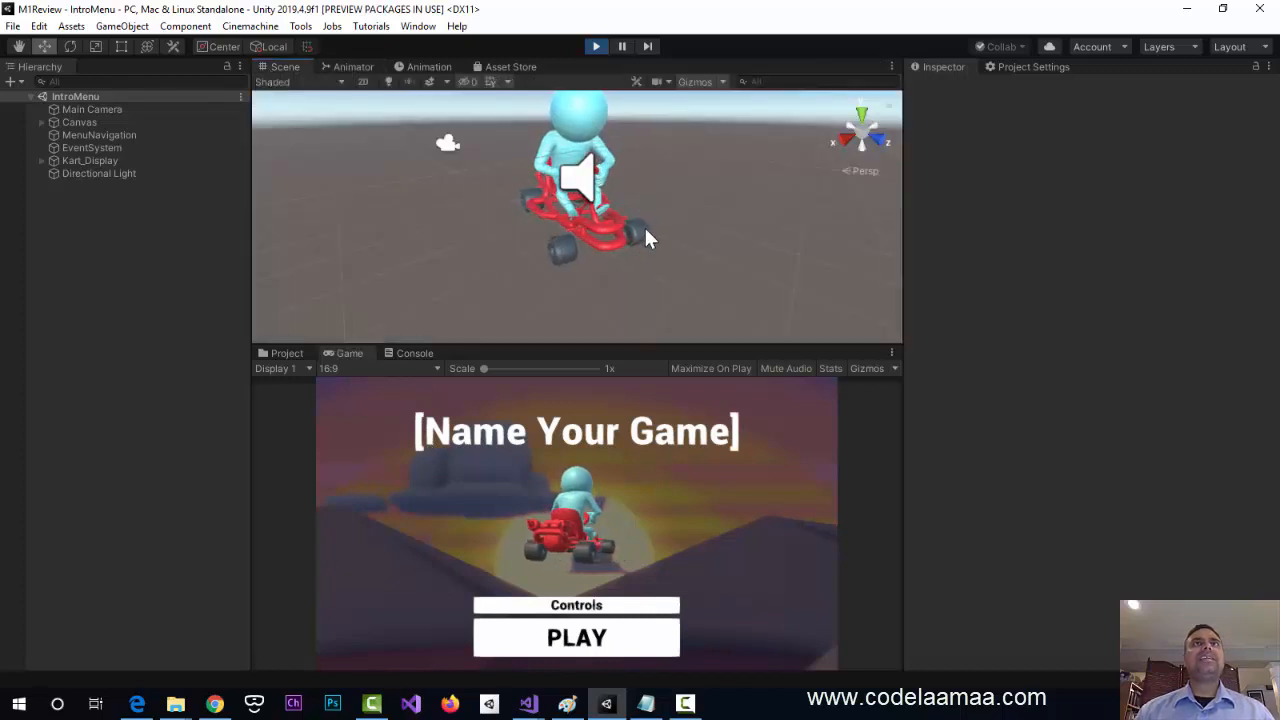
pyautogui.scroll(-4, 644, 225)
pyautogui.scroll(3, 639, 212)
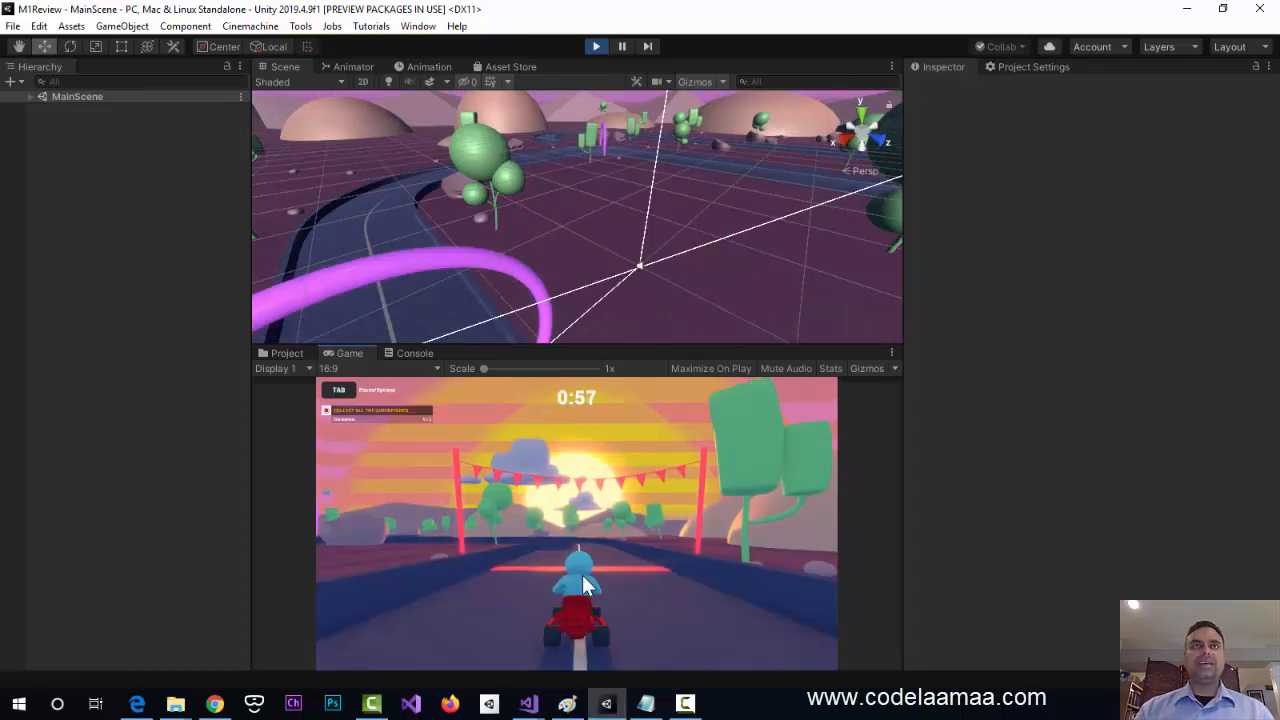
# - Drive the kart from the start line along the curved track and through the first pink checkpoint arch
pyautogui.press('Up')
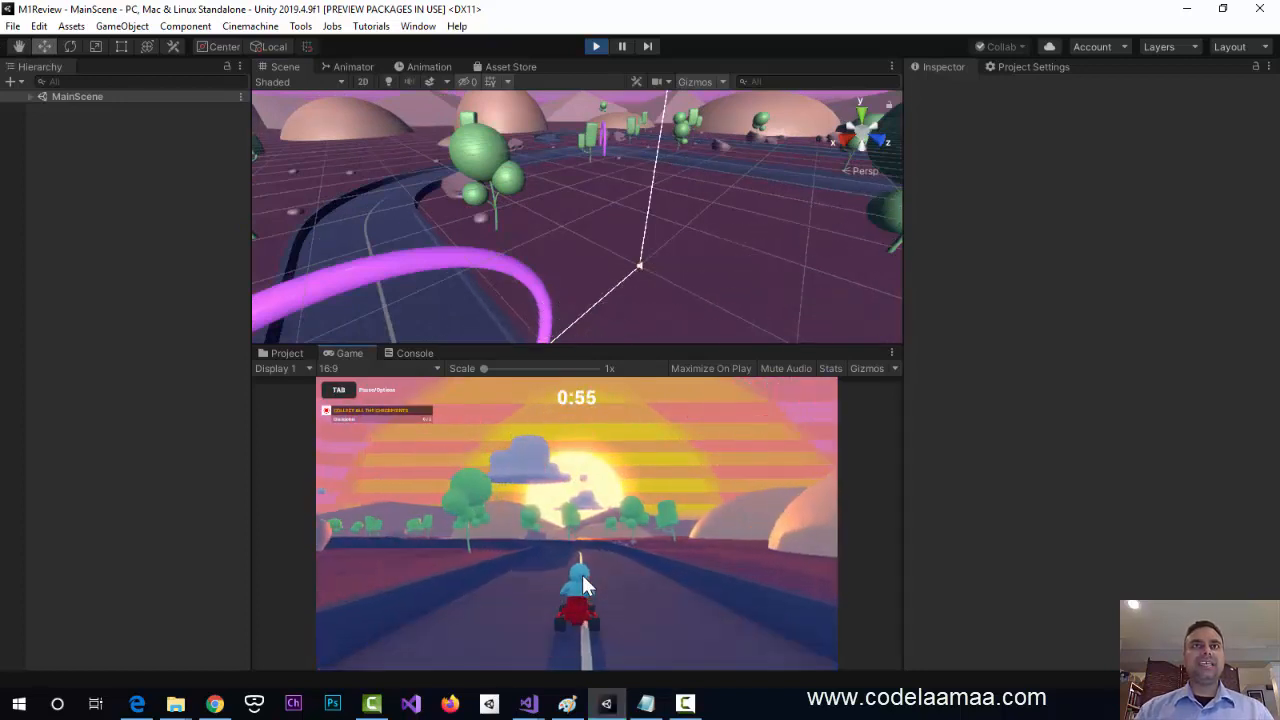
pyautogui.press('Left')
pyautogui.press('Right')
pyautogui.press('Left')
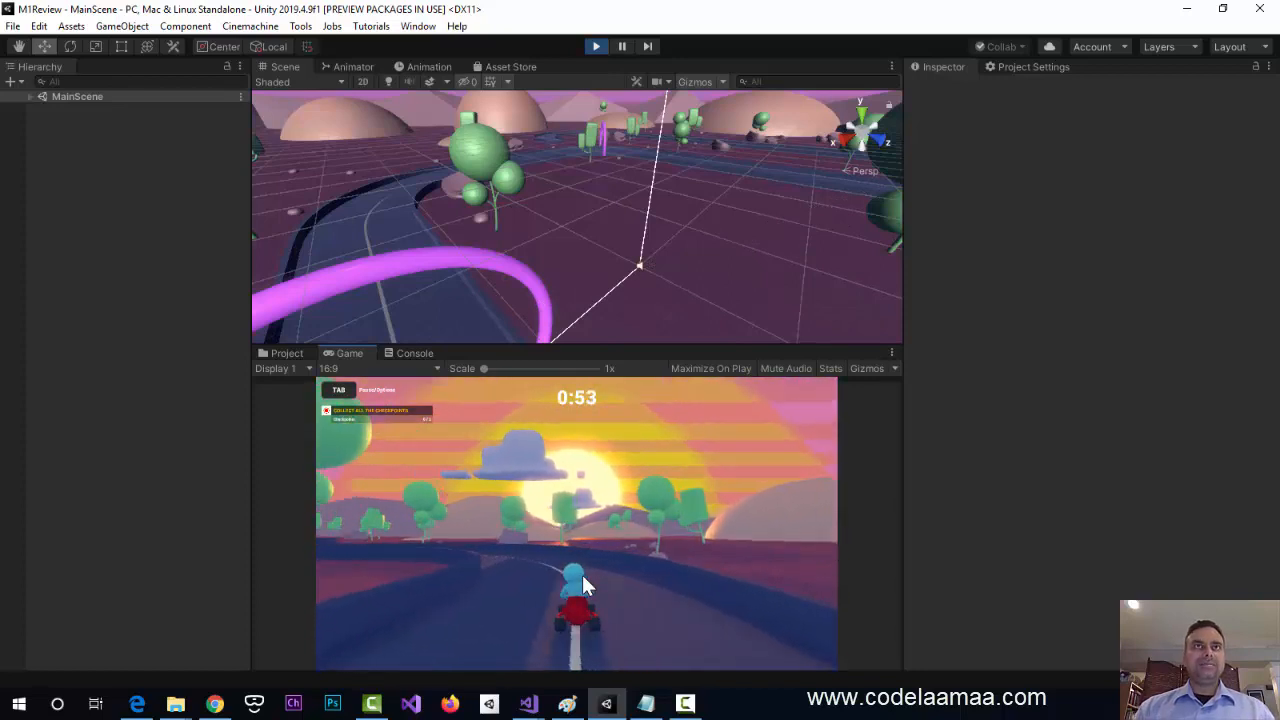
pyautogui.press('Right')
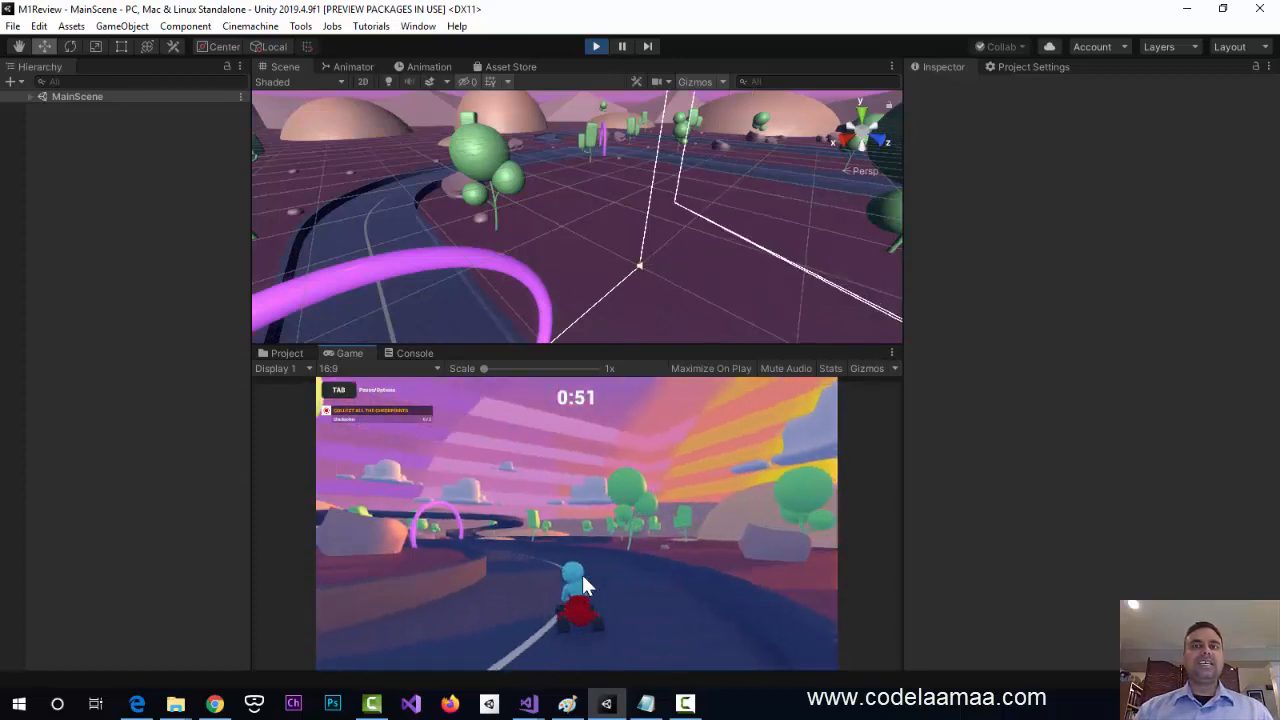
pyautogui.press('Left')
pyautogui.press('Right')
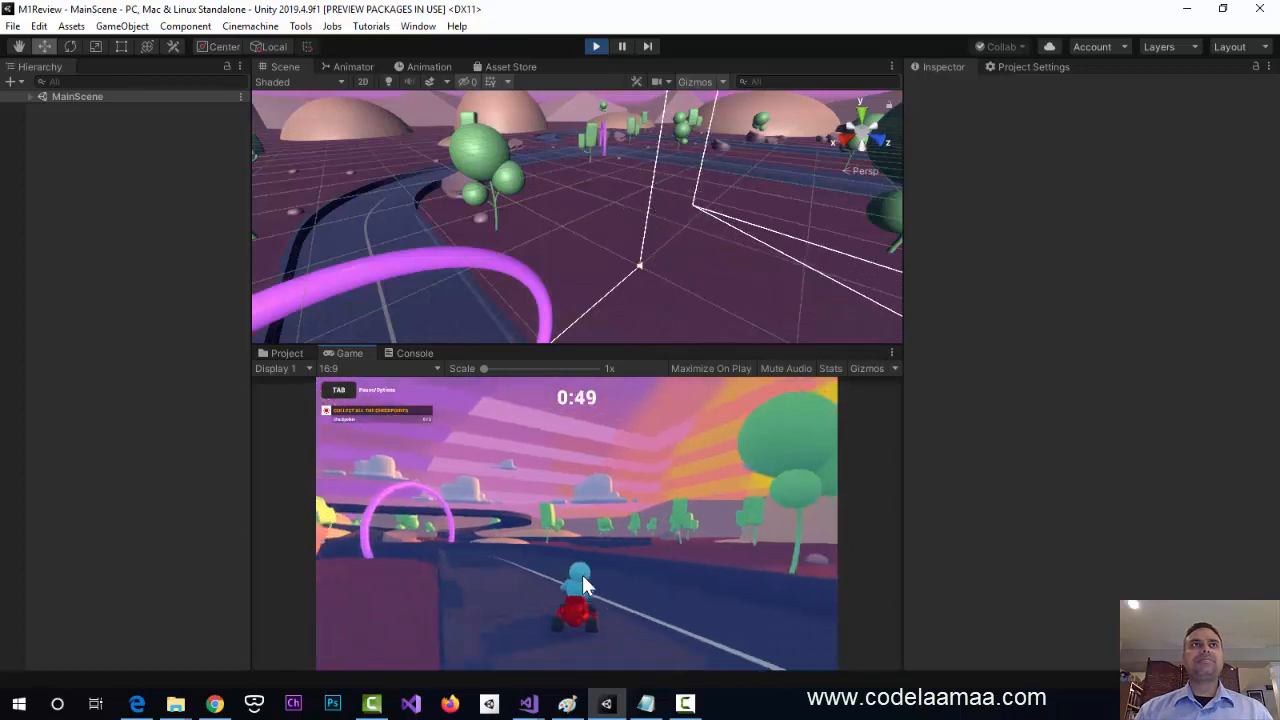
pyautogui.press('Left')
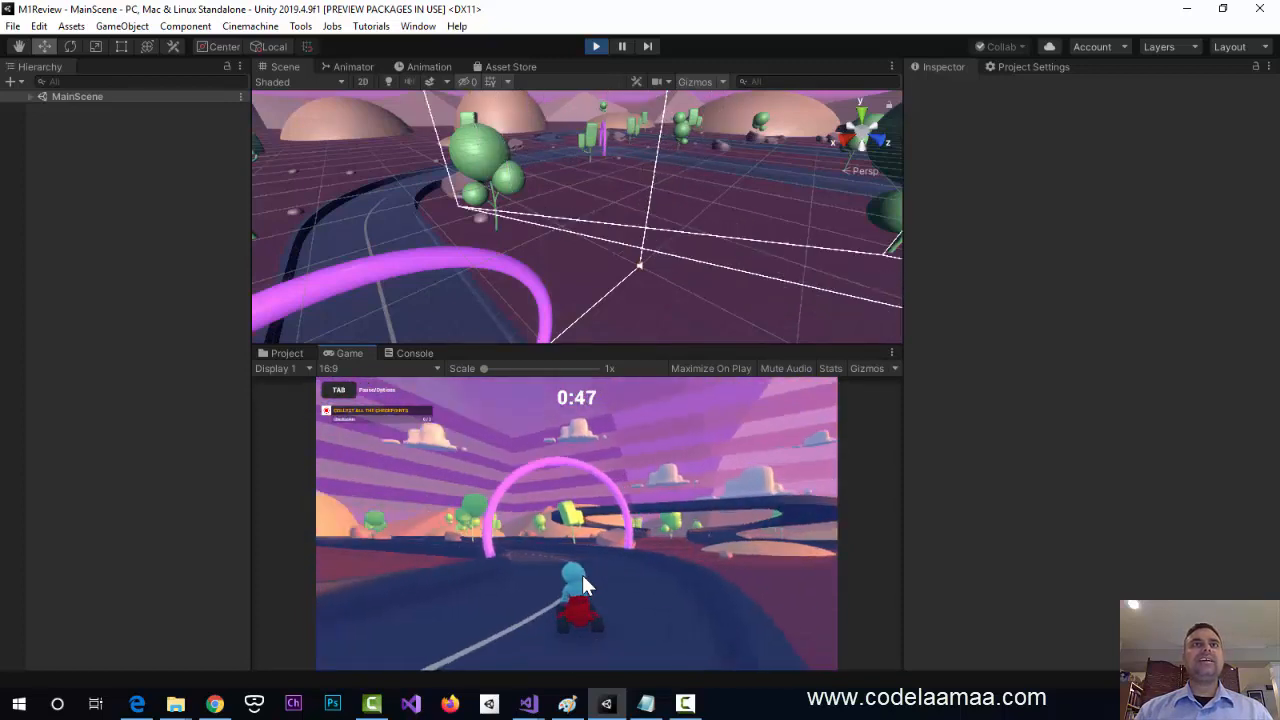
pyautogui.press('Left')
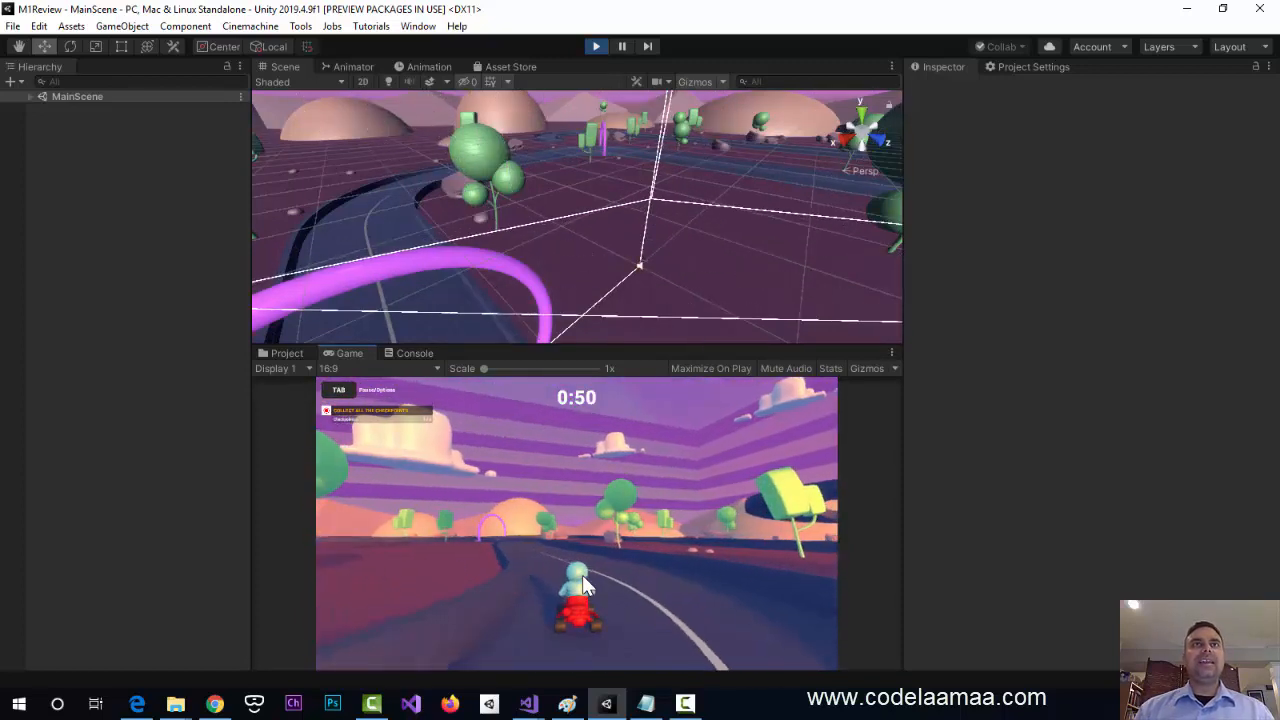
# - Check the Console, return to the Game view and drive the kart through the second checkpoint and around the bend
pyautogui.click(414, 353)
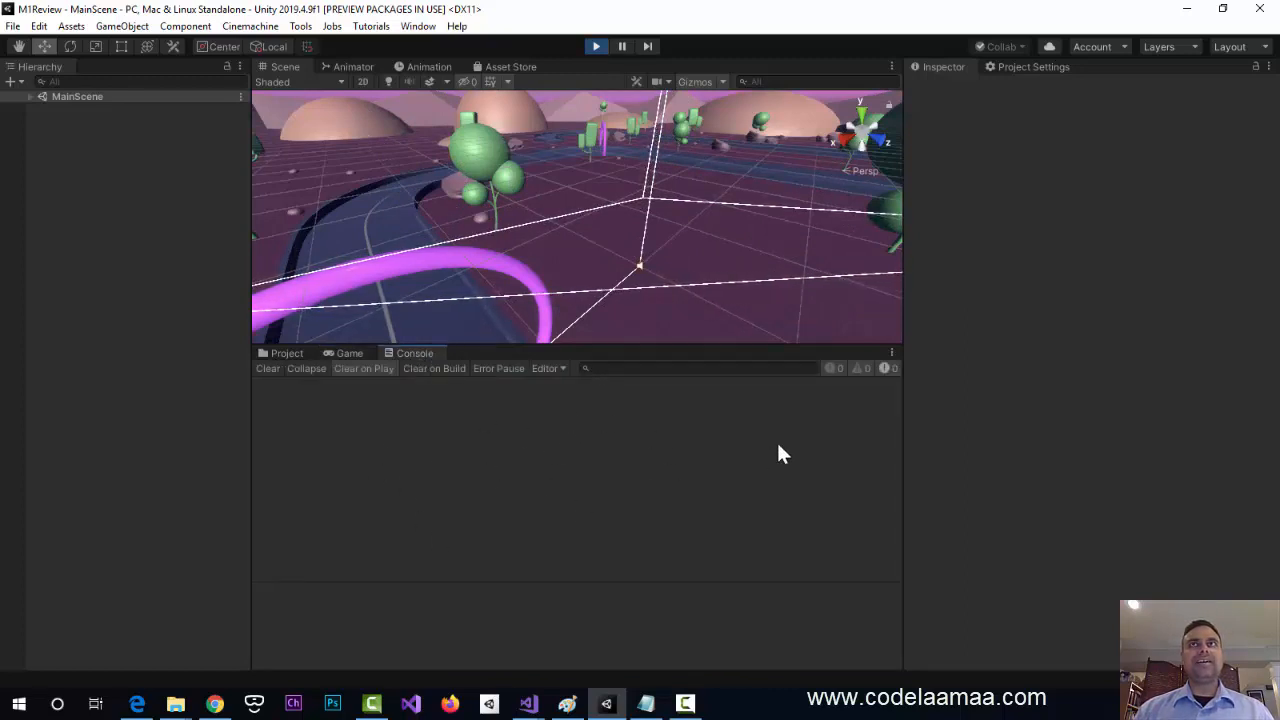
pyautogui.click(343, 353)
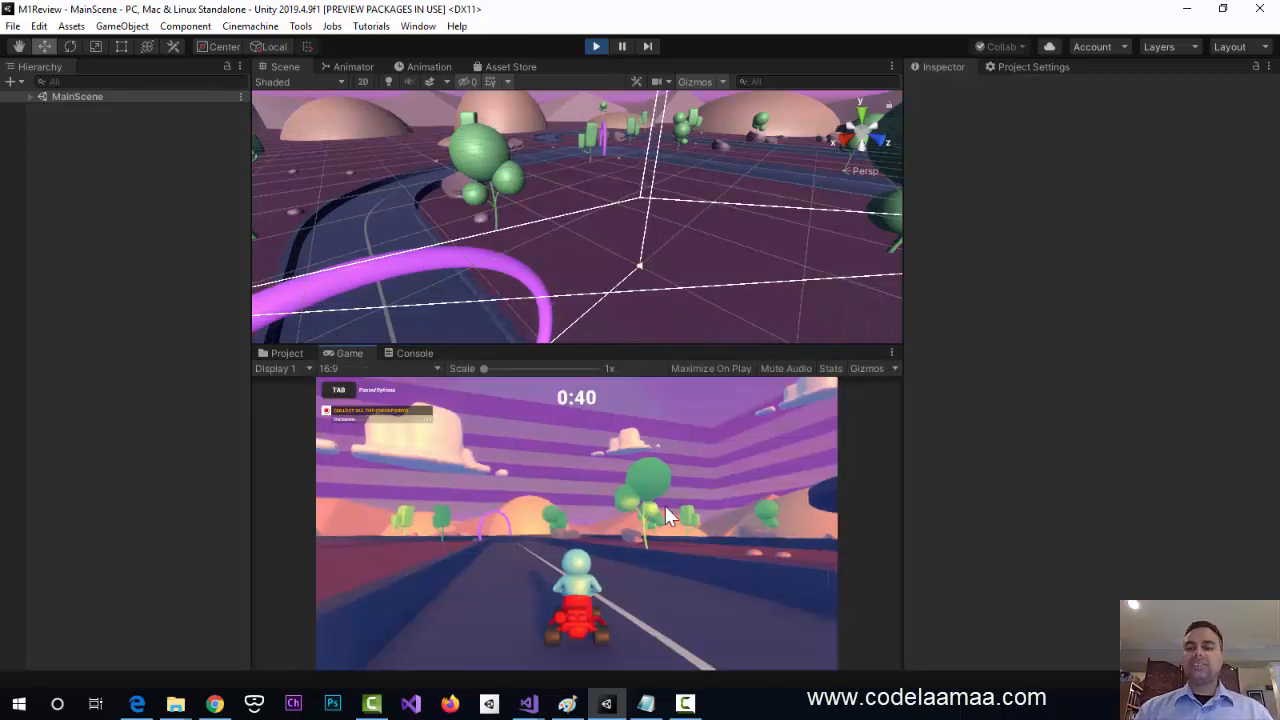
pyautogui.press('Up')
pyautogui.press('Left')
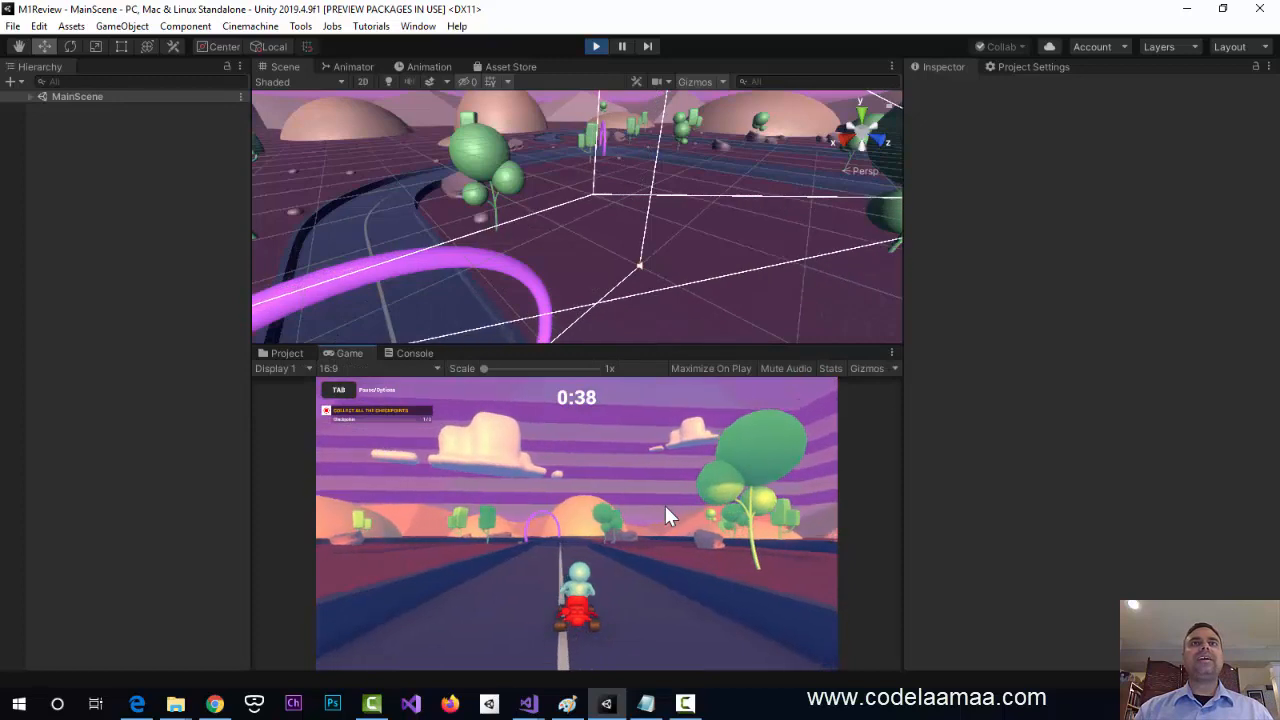
pyautogui.press('Left')
pyautogui.press('Right')
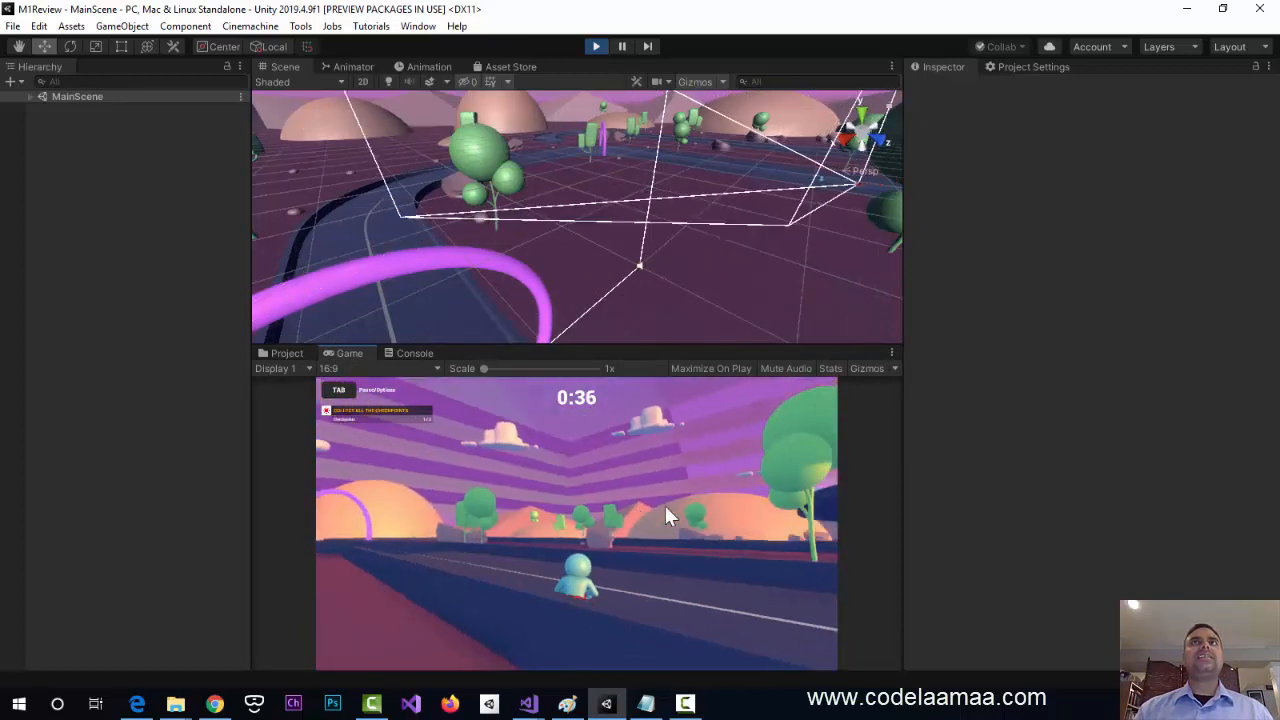
pyautogui.press('Left')
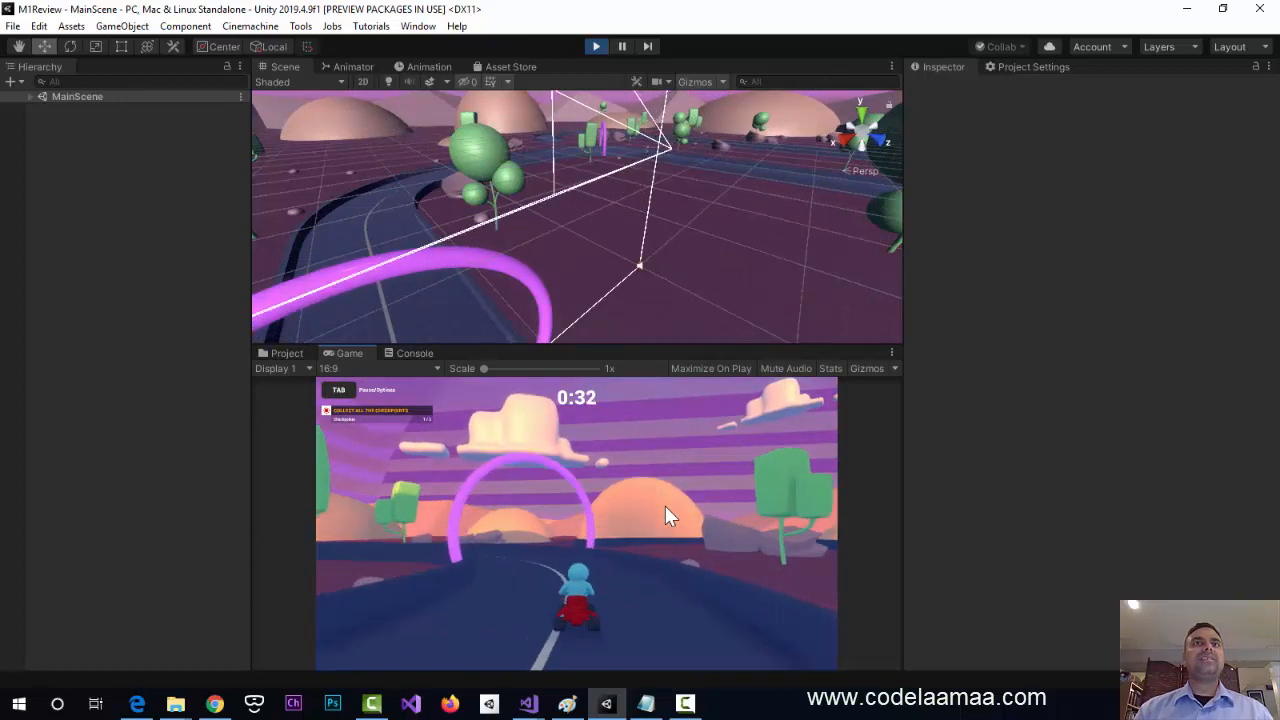
pyautogui.press('Left')
pyautogui.press('Left')
pyautogui.press('Right')
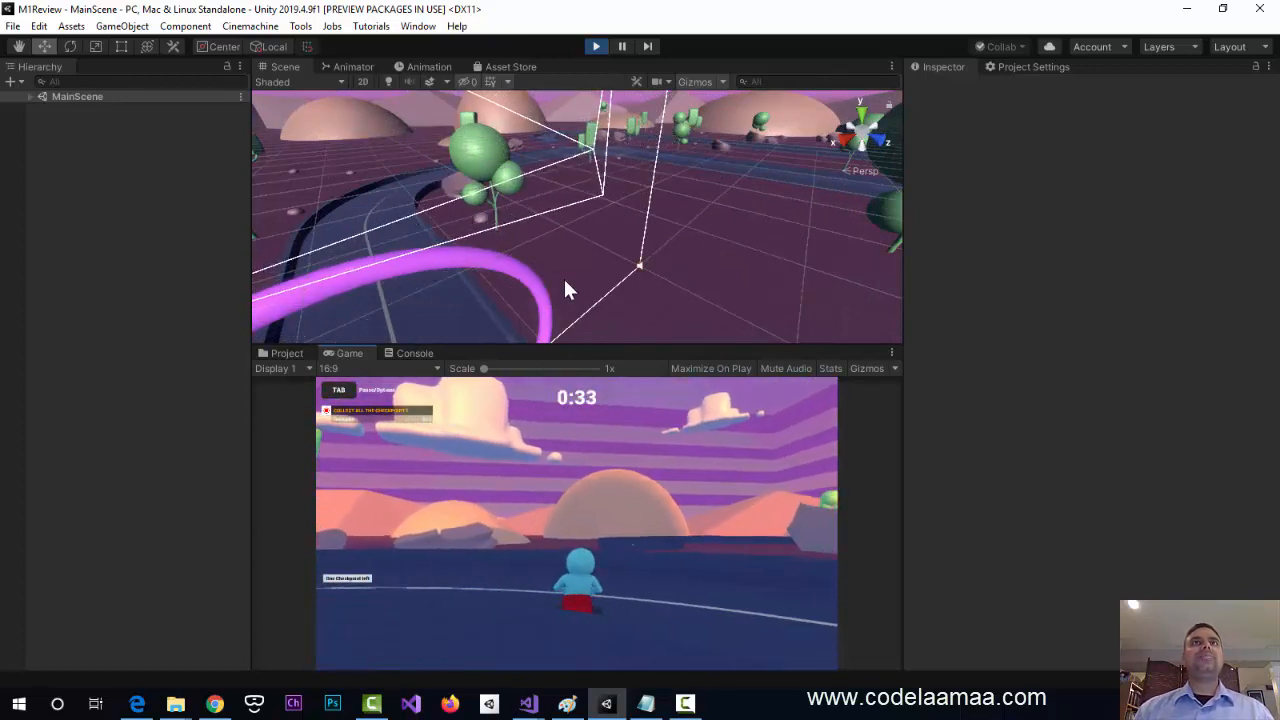
pyautogui.press('Up')
pyautogui.press('Left')
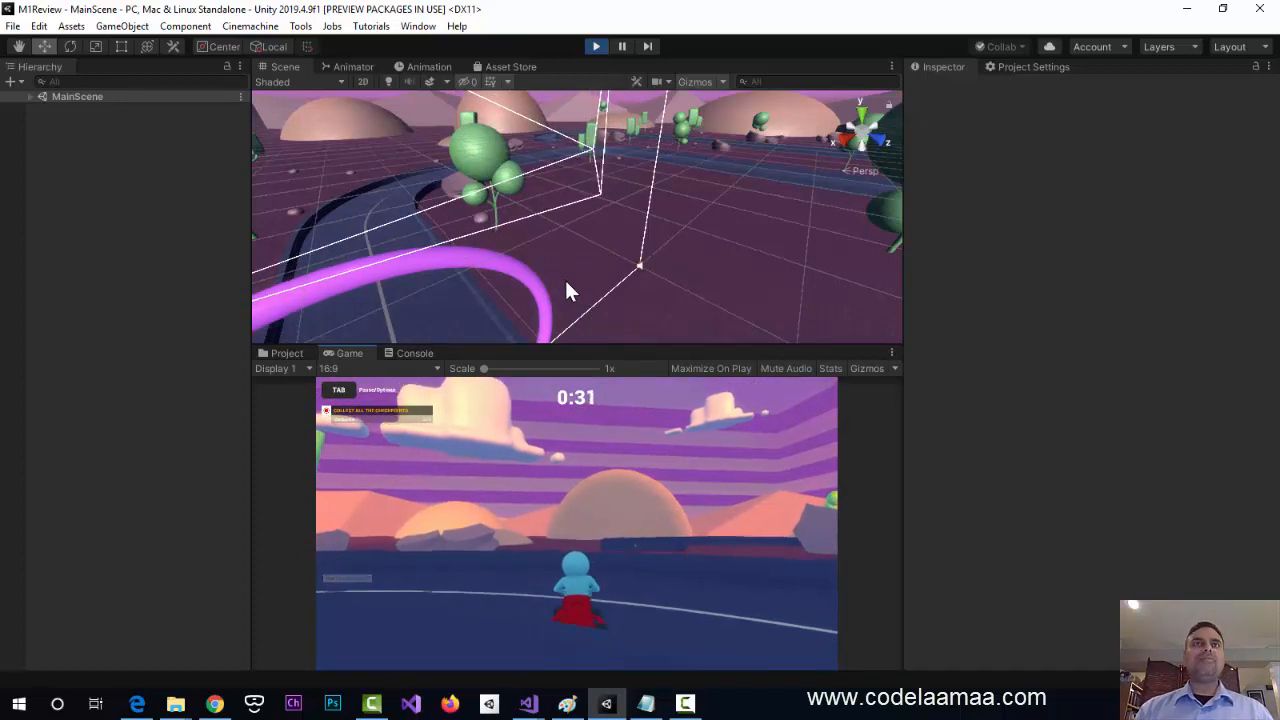
pyautogui.press('Left')
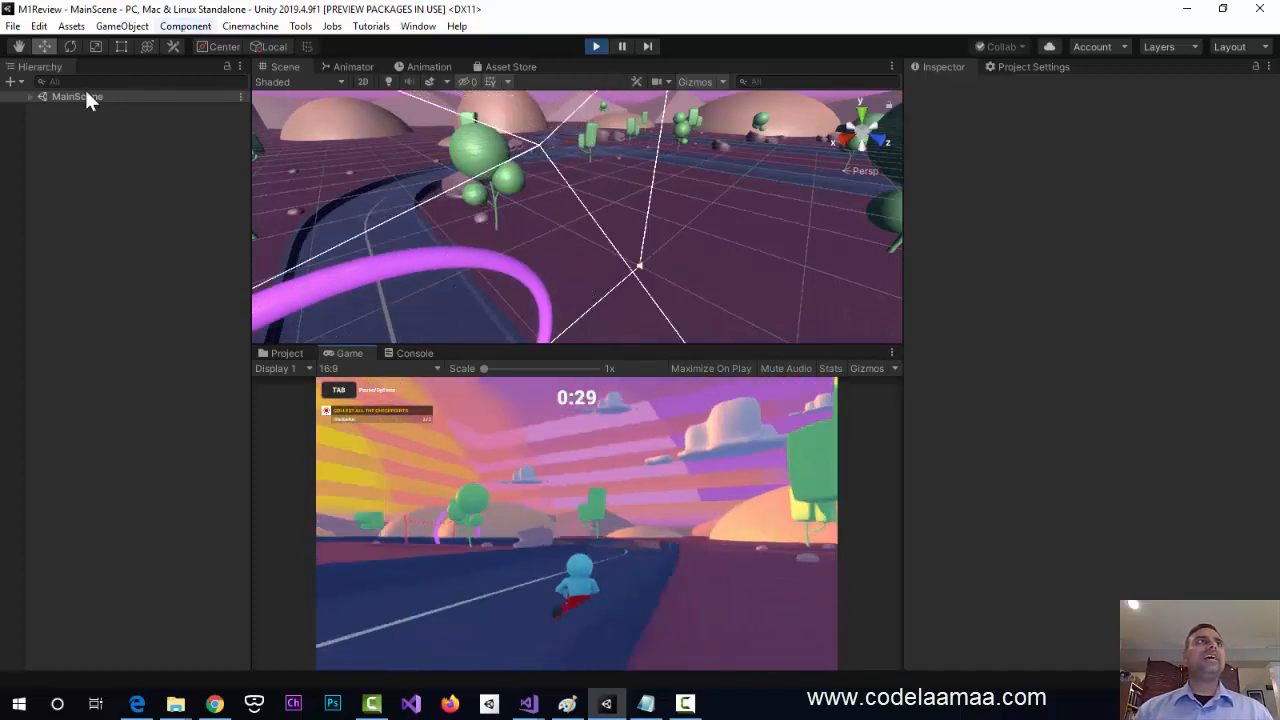
# - Expand MainScene in the Hierarchy and inspect the BackgroundMusic, first Level_Combined and PostProcessVolume objects while the game runs
pyautogui.click(30, 96)
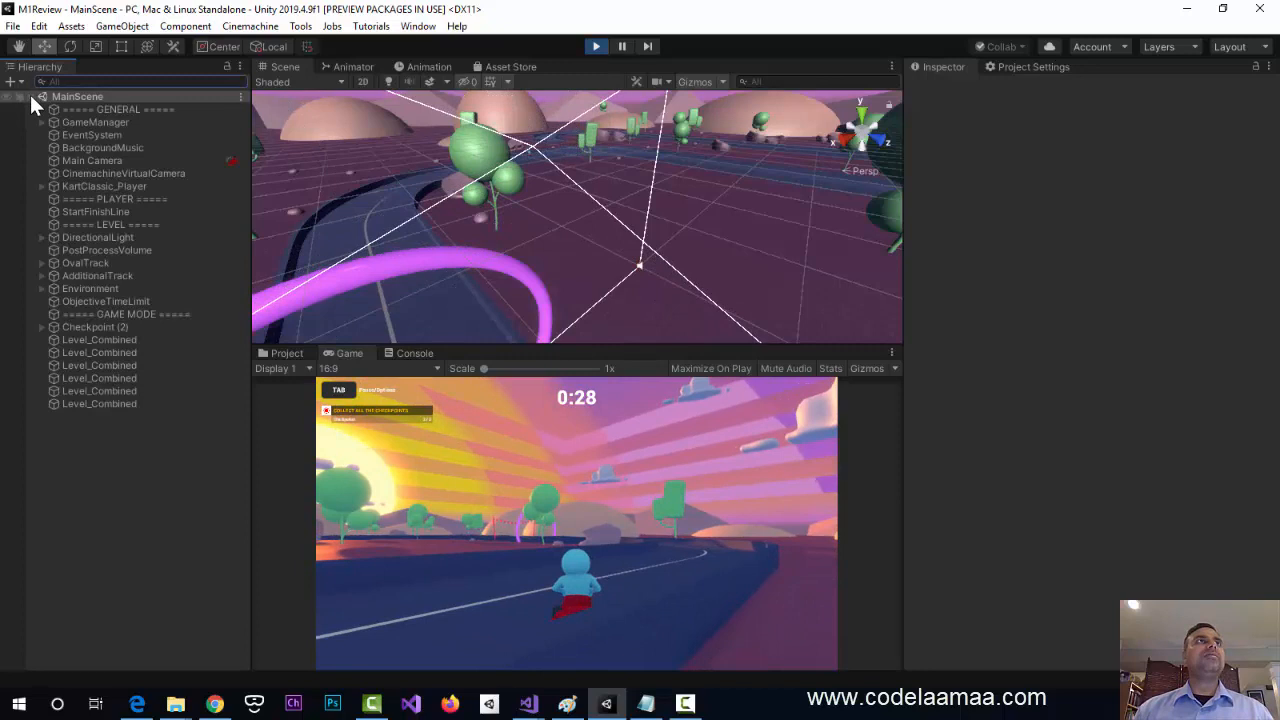
pyautogui.click(66, 148)
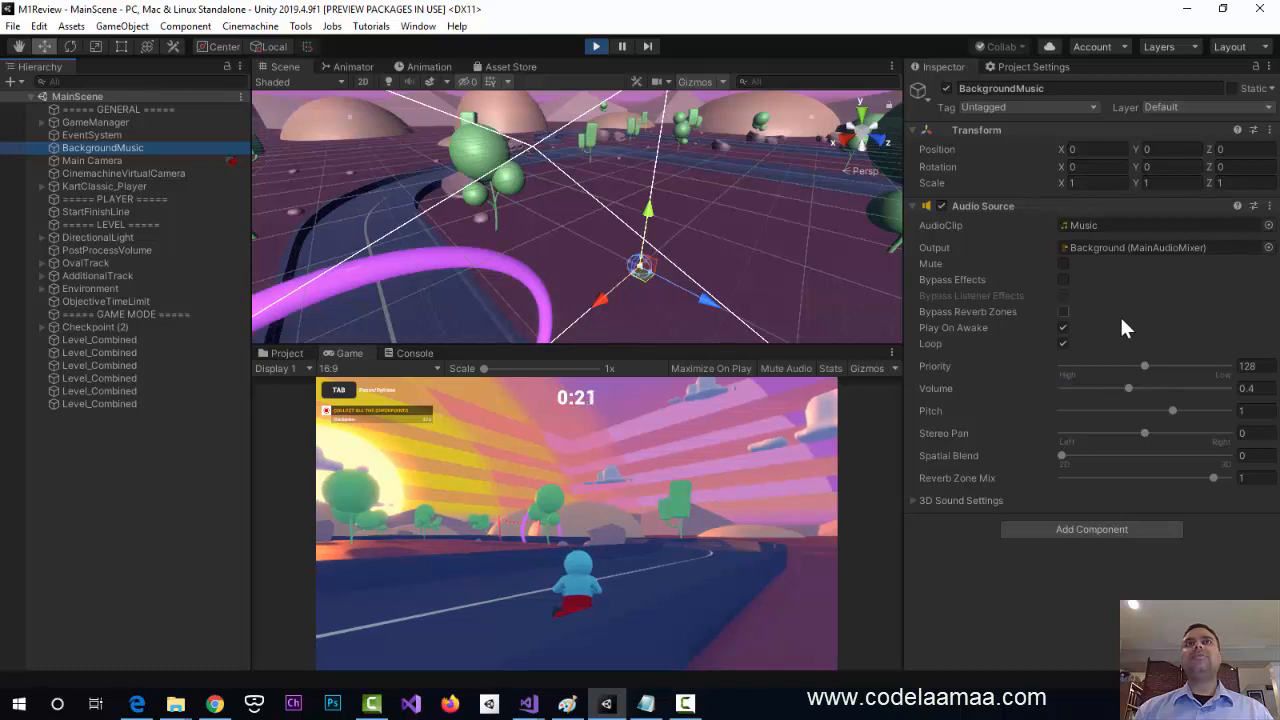
pyautogui.click(100, 340)
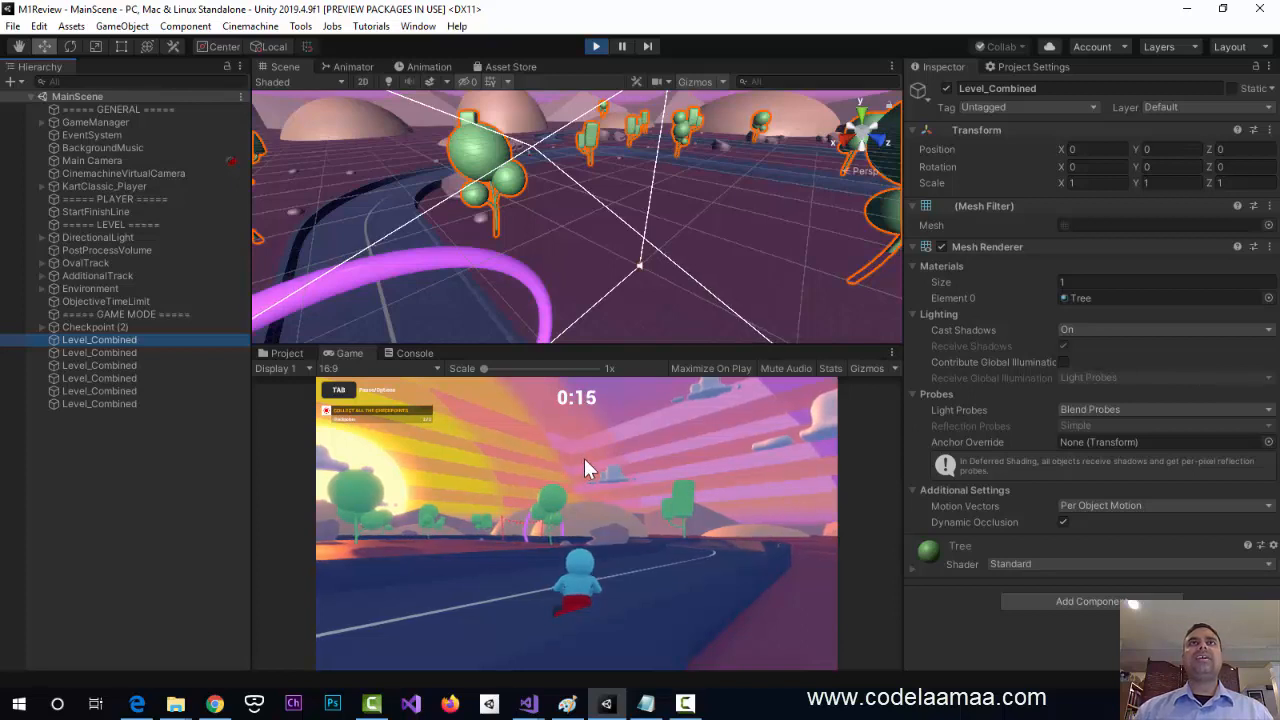
pyautogui.press('Up')
pyautogui.press('Up')
pyautogui.press('Up')
pyautogui.press('Up')
pyautogui.press('Up')
pyautogui.press('Up')
pyautogui.press('Up')
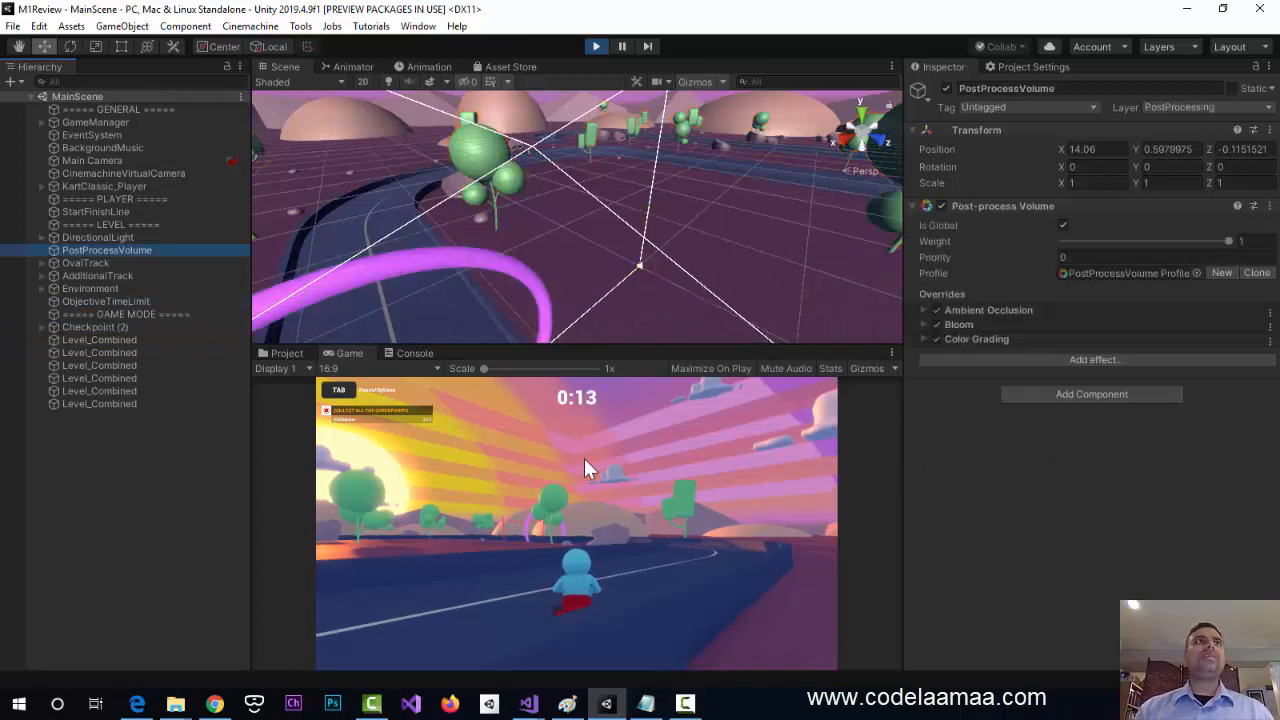
# - Resume the race in the Game view and drive the kart through the last checkpoint and the start/finish line
pyautogui.click(542, 466)
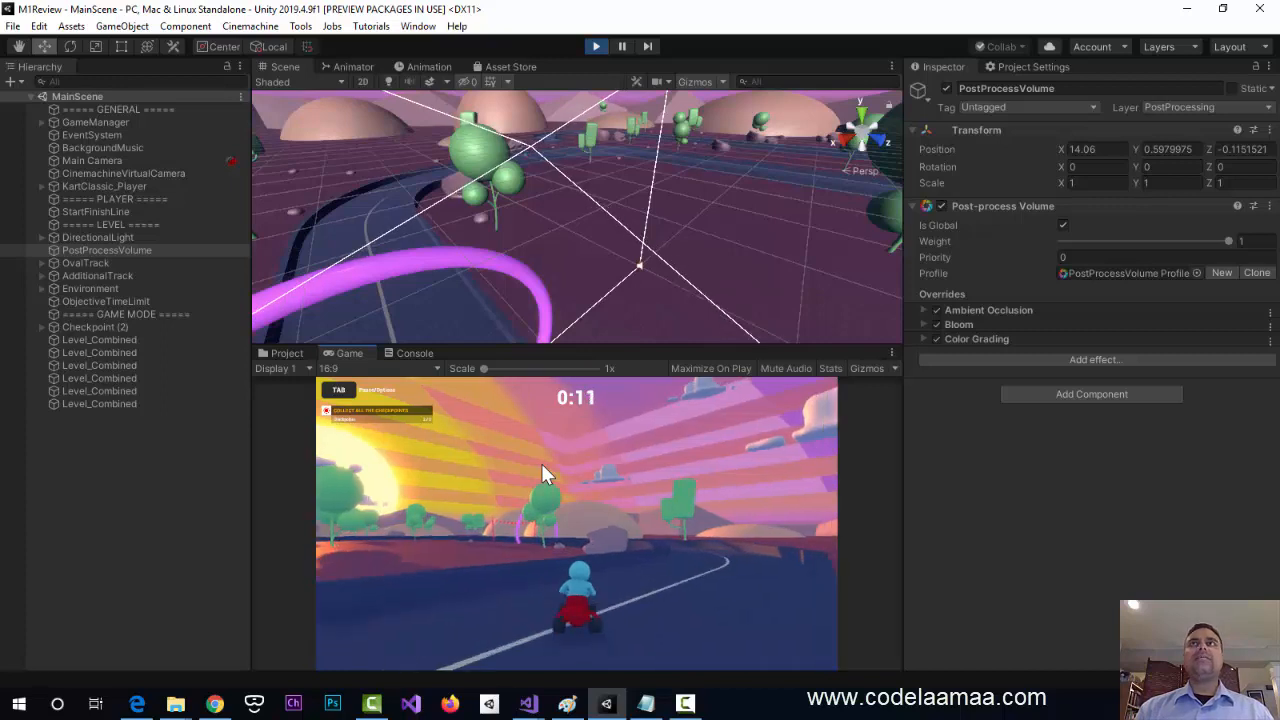
pyautogui.press('Right')
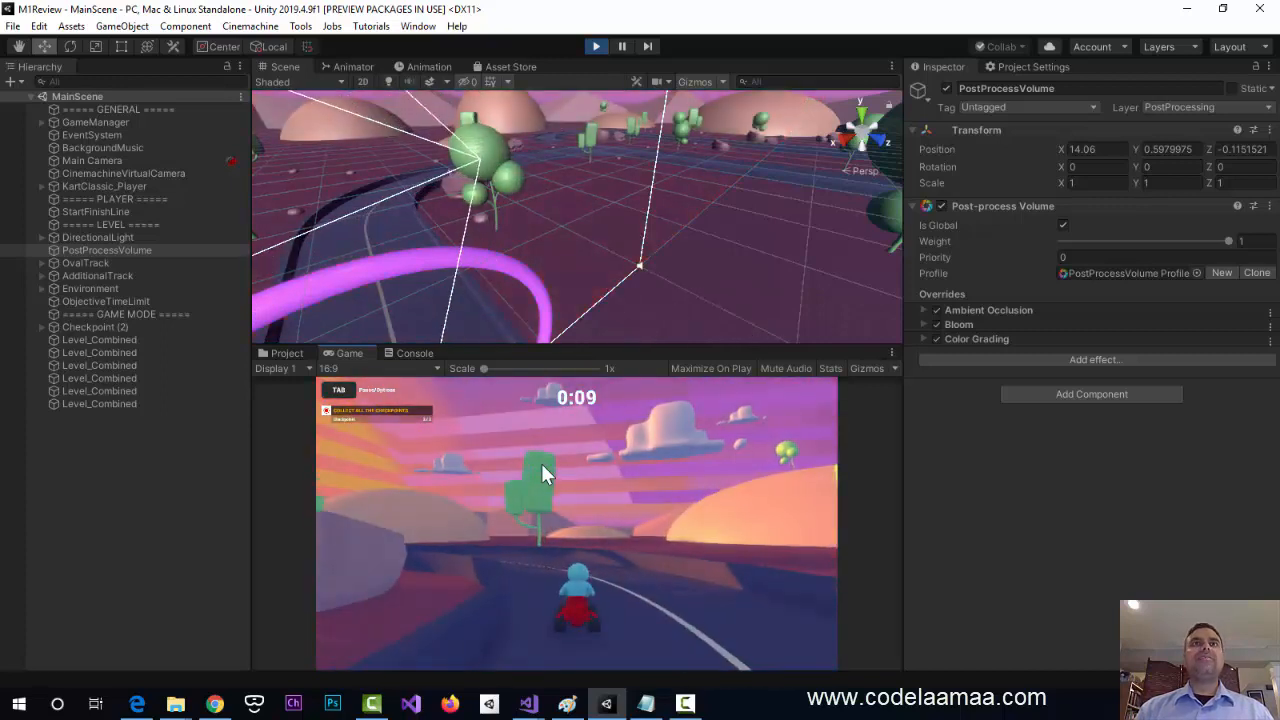
pyautogui.press('Left')
pyautogui.press('Left')
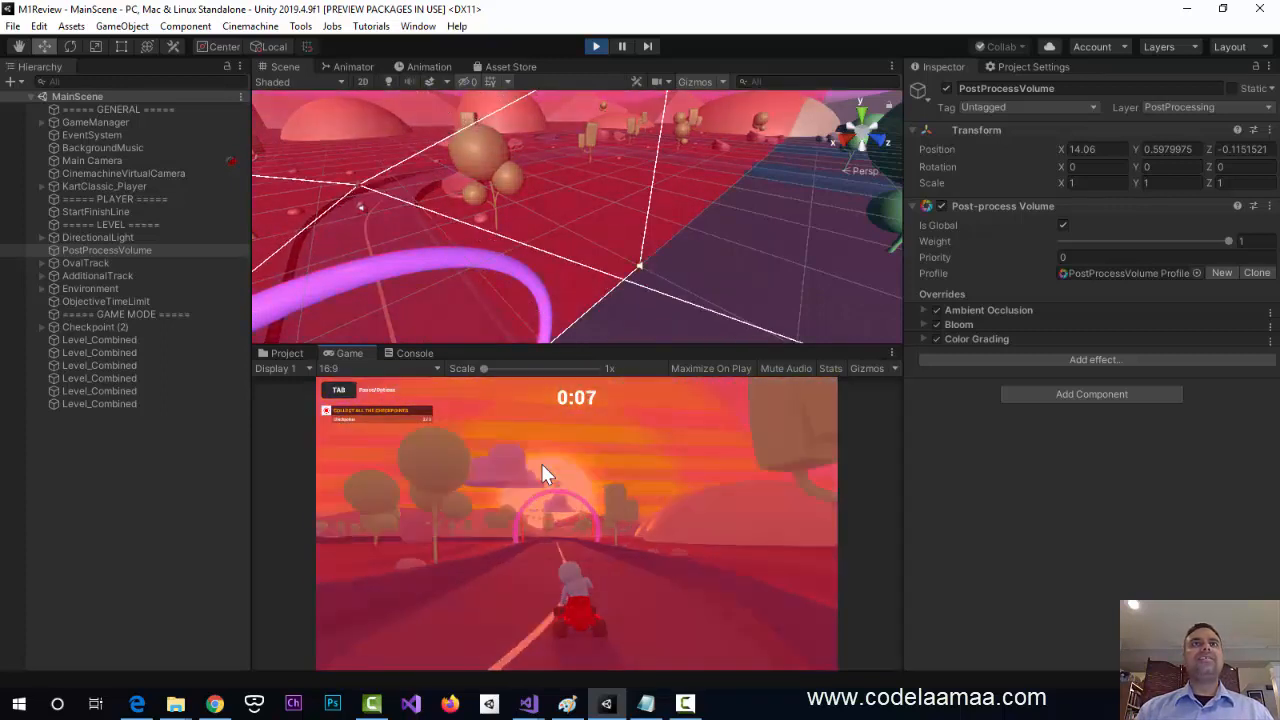
pyautogui.press('Right')
pyautogui.press('Left')
pyautogui.press('Left')
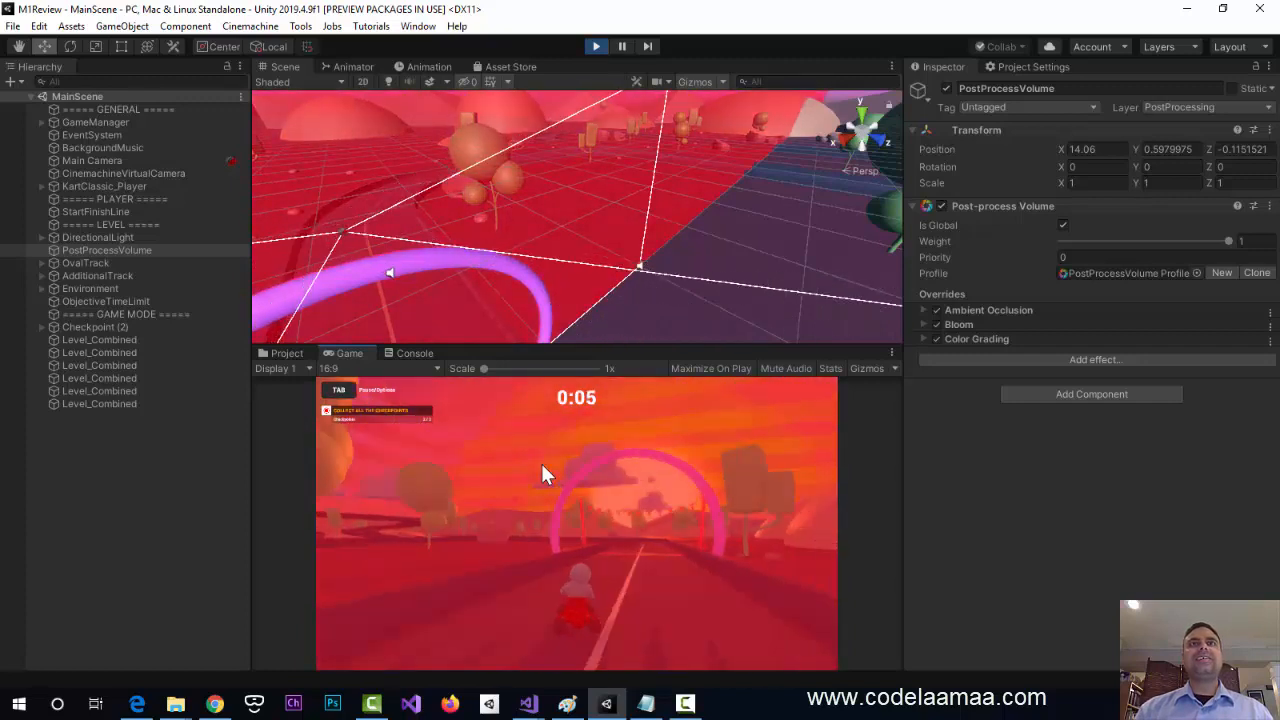
pyautogui.press('Right')
pyautogui.press('Left')
pyautogui.press('Right')
pyautogui.press('Right')
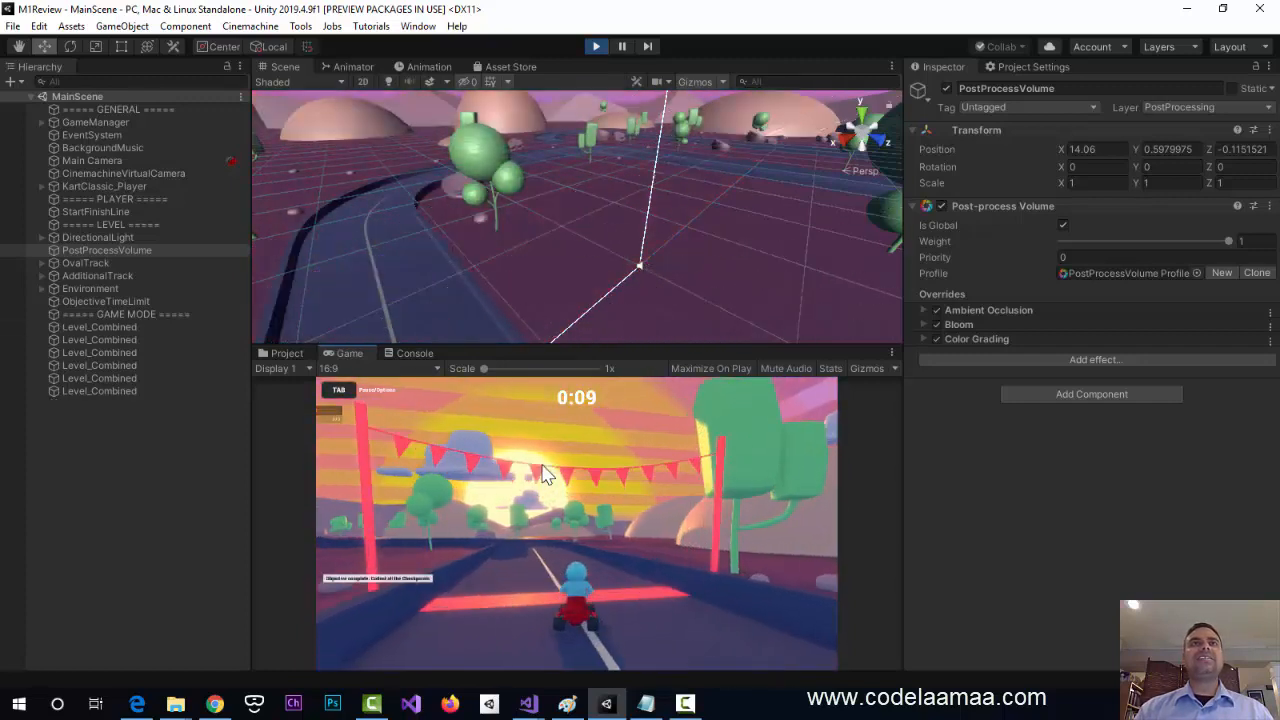
pyautogui.press('Left')
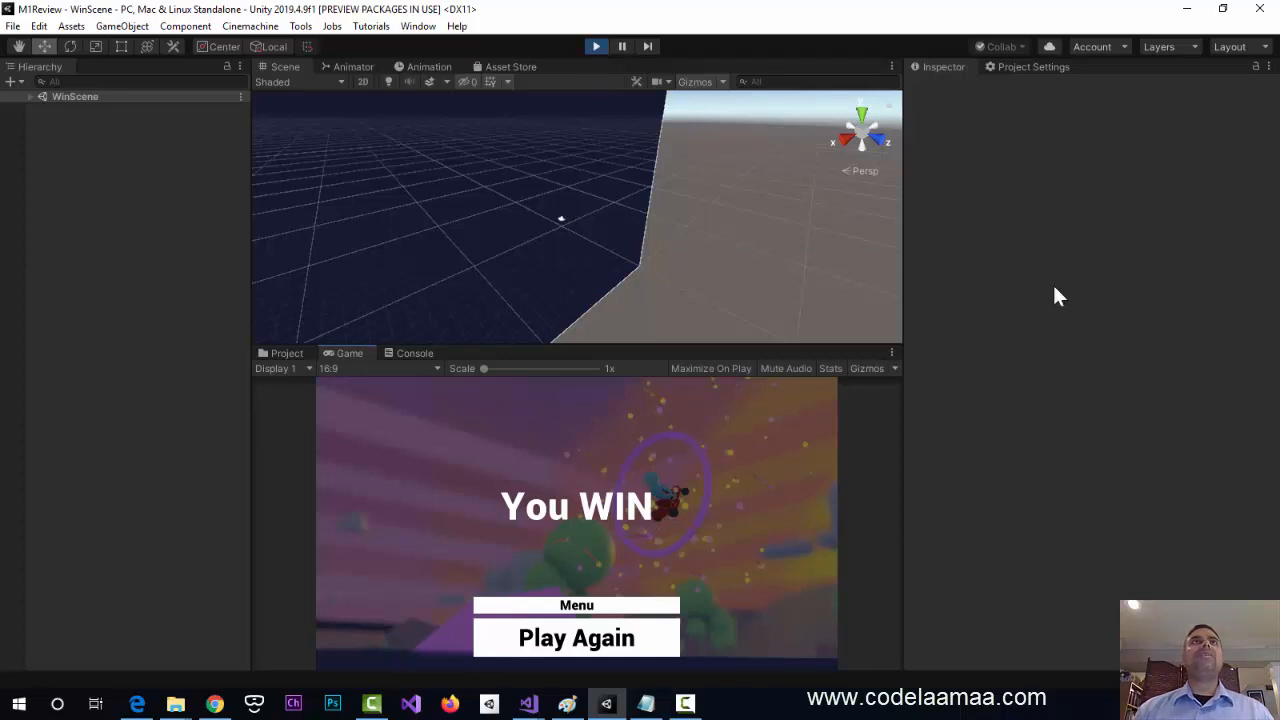
# - Restart the race, expand MainScene in the Hierarchy and move Checkpoint (1) to an X position of about -25.35
pyautogui.click(606, 641)
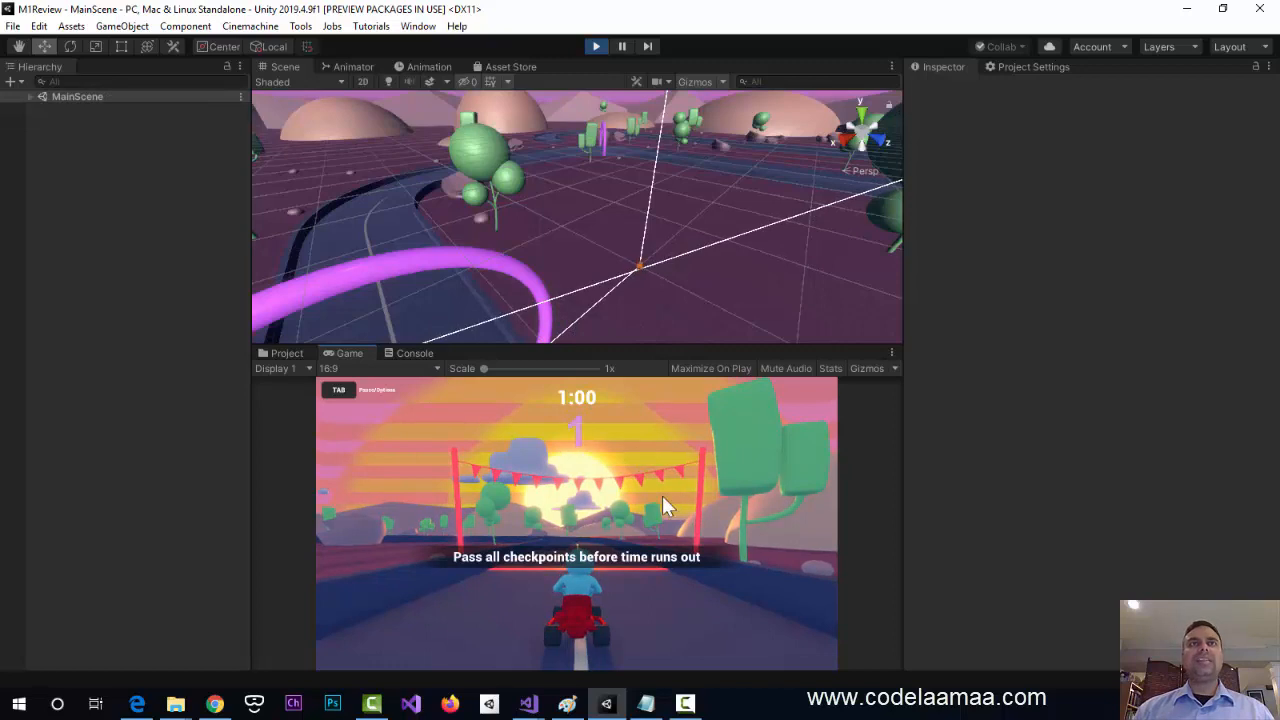
pyautogui.click(30, 96)
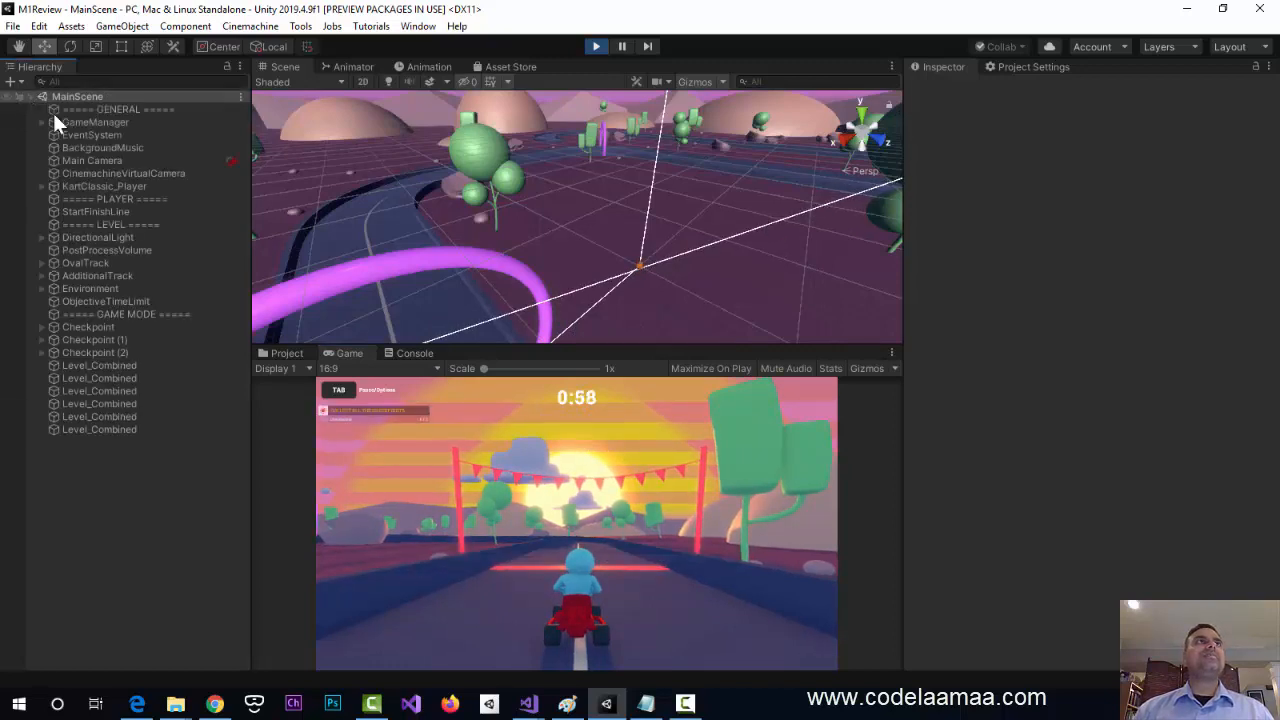
pyautogui.click(95, 340)
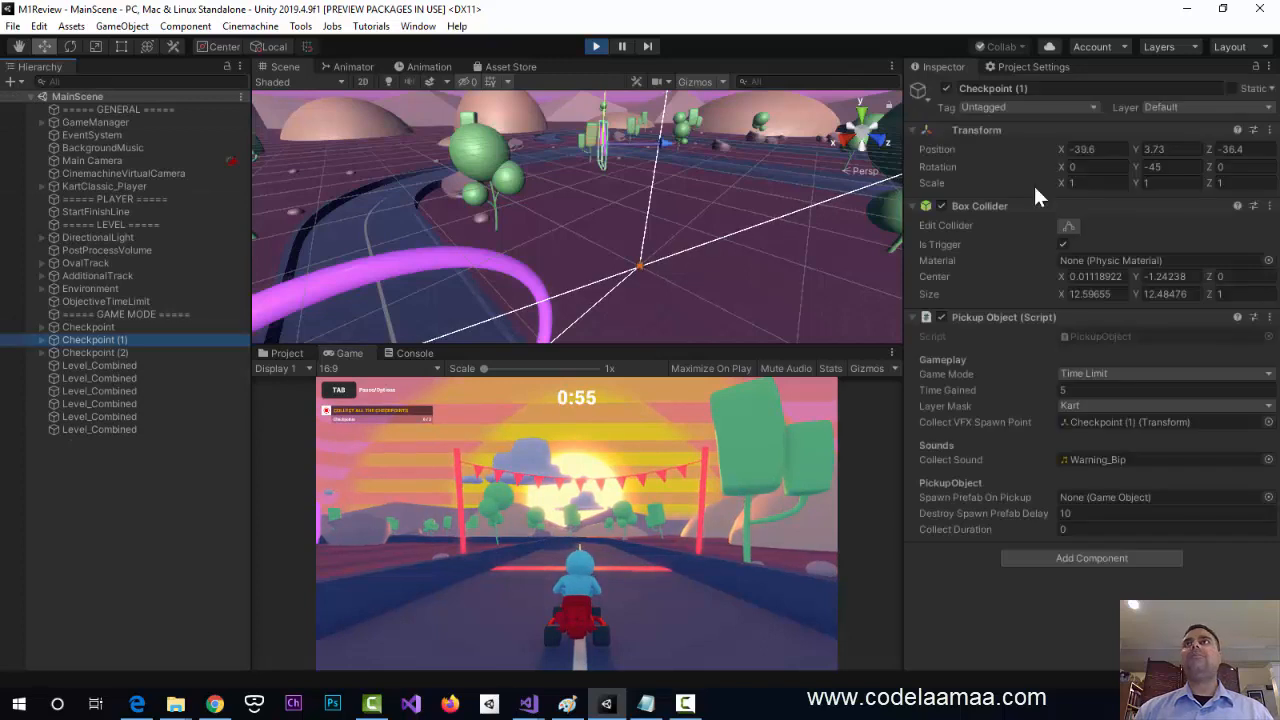
pyautogui.moveTo(1061, 149); pyautogui.dragTo(505, 168)
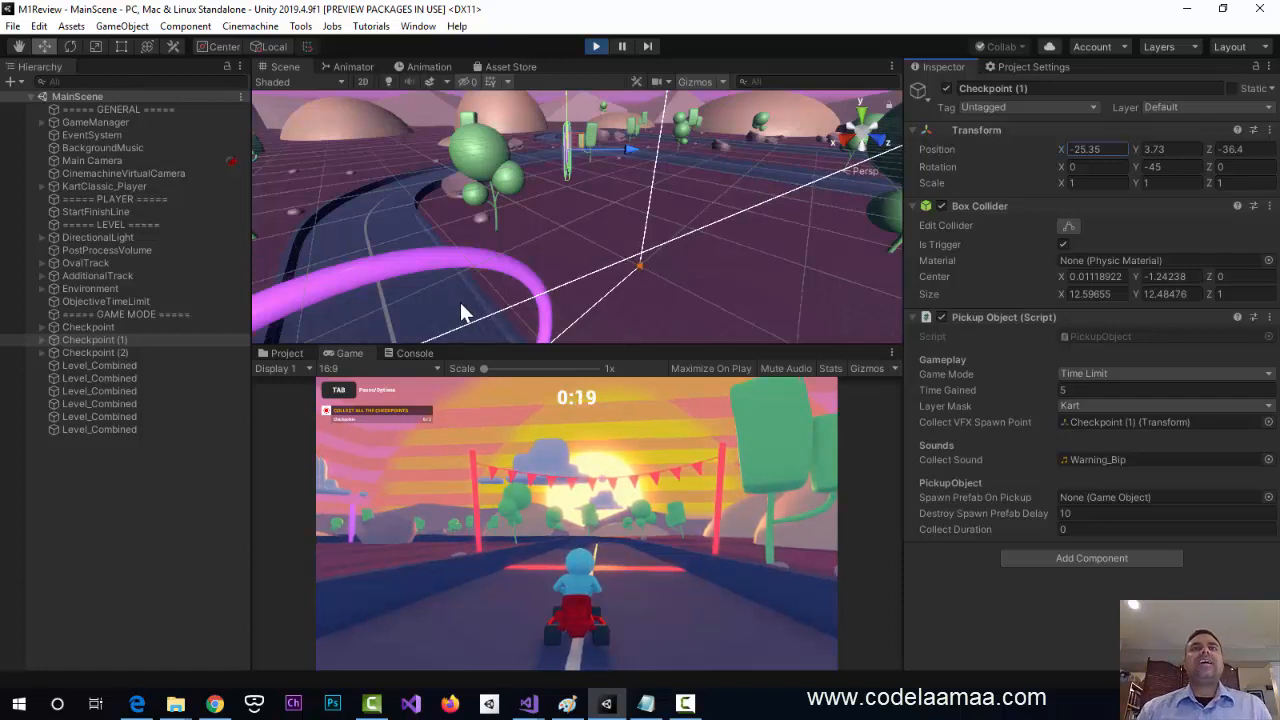
# - Select and frame the CheckpointRing of Checkpoint (2), and move it to about X -0.14, Y -0.1, Z 6.02
pyautogui.click(477, 150)
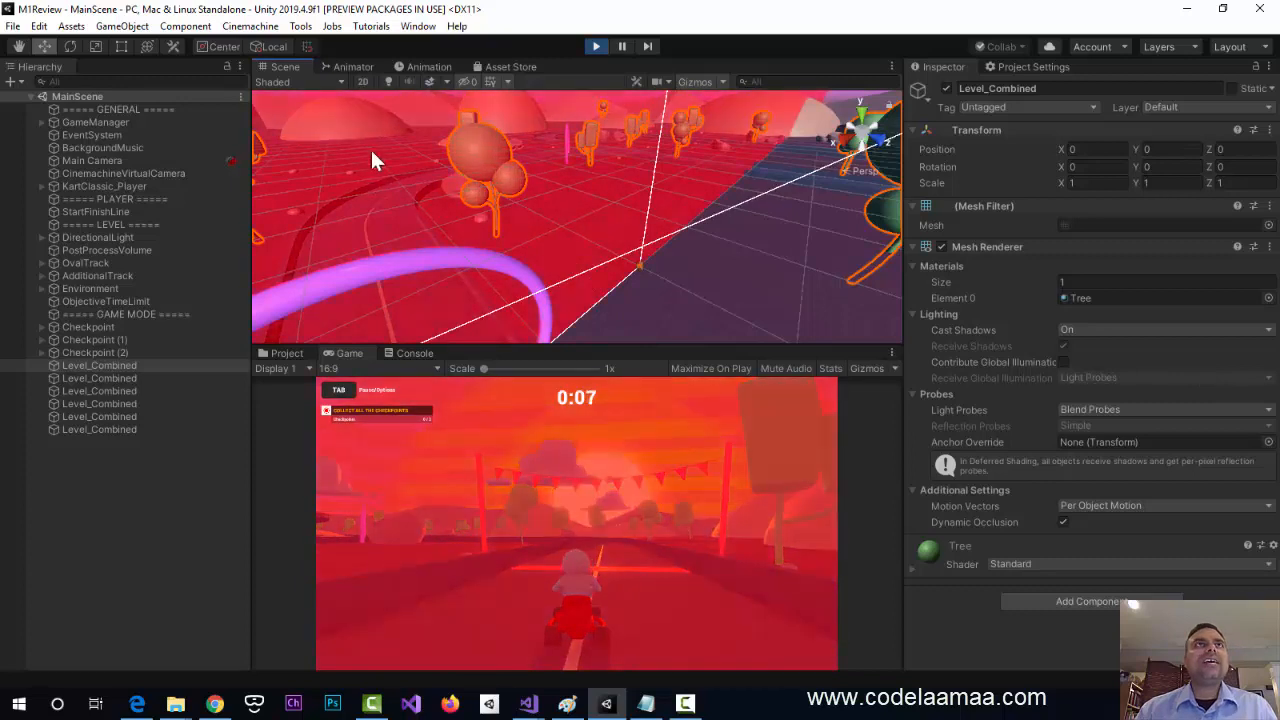
pyautogui.click(441, 260)
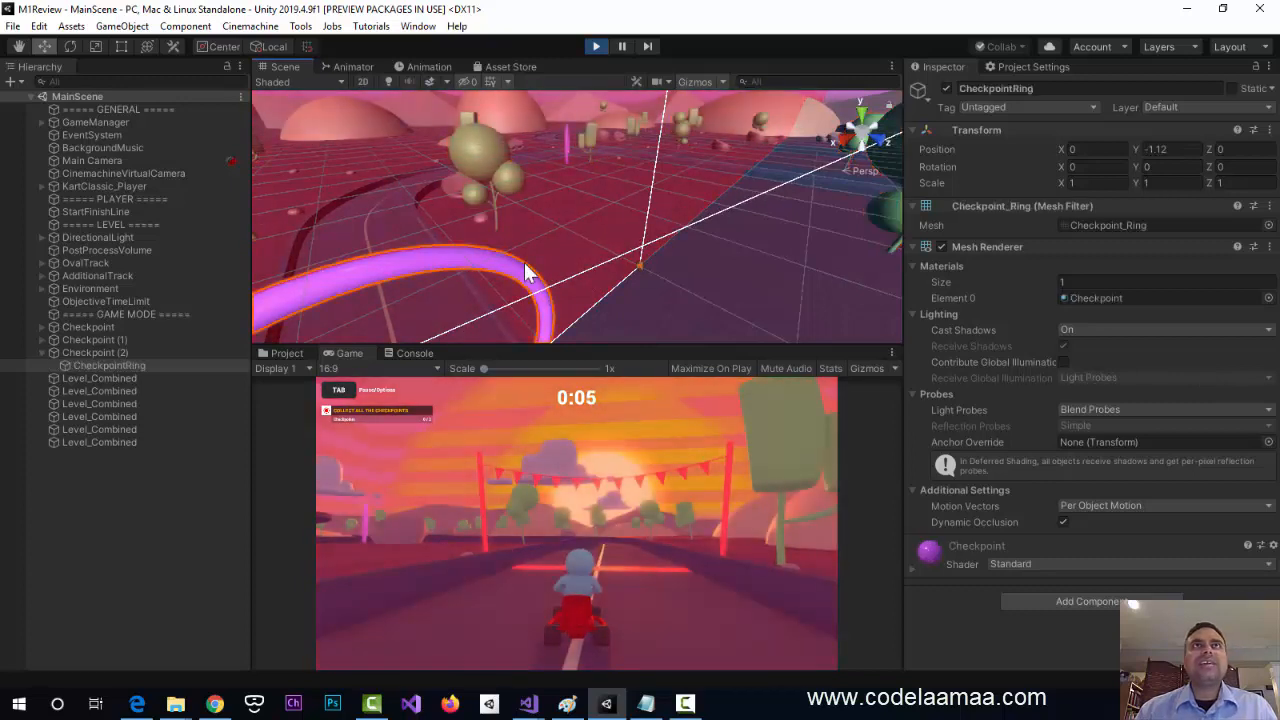
pyautogui.press('f')
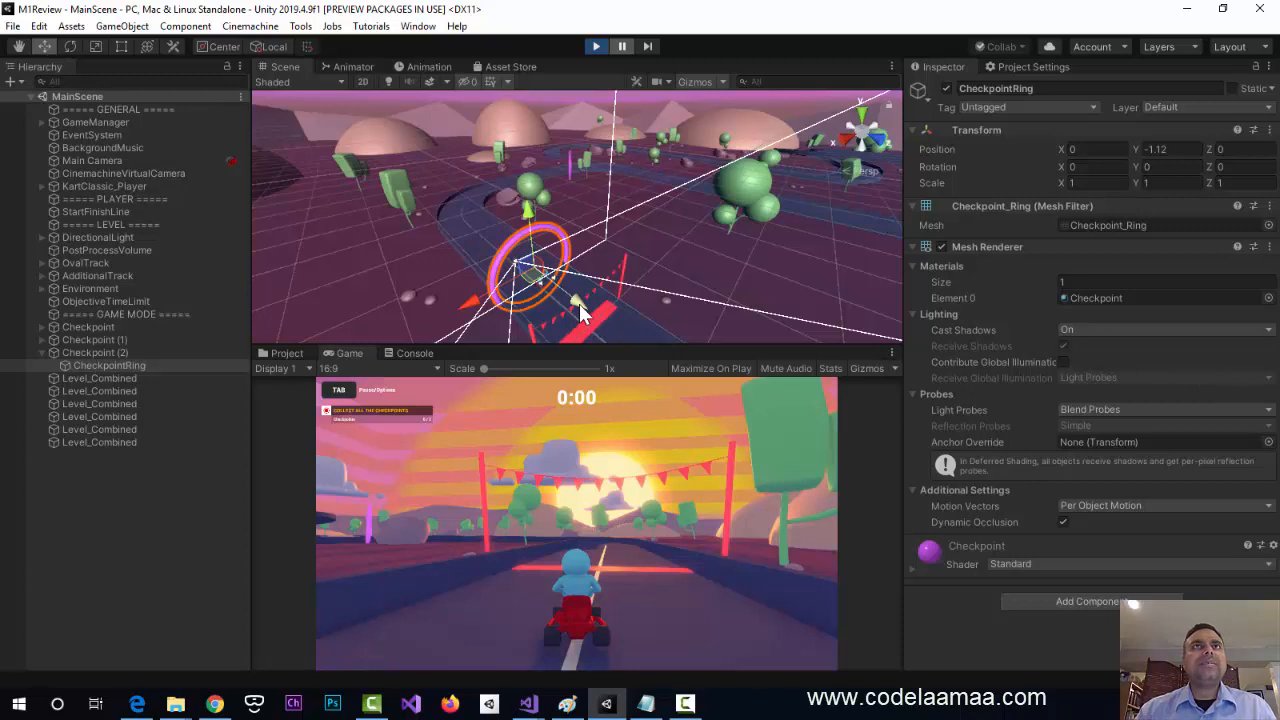
pyautogui.moveTo(580, 312); pyautogui.dragTo(567, 227)
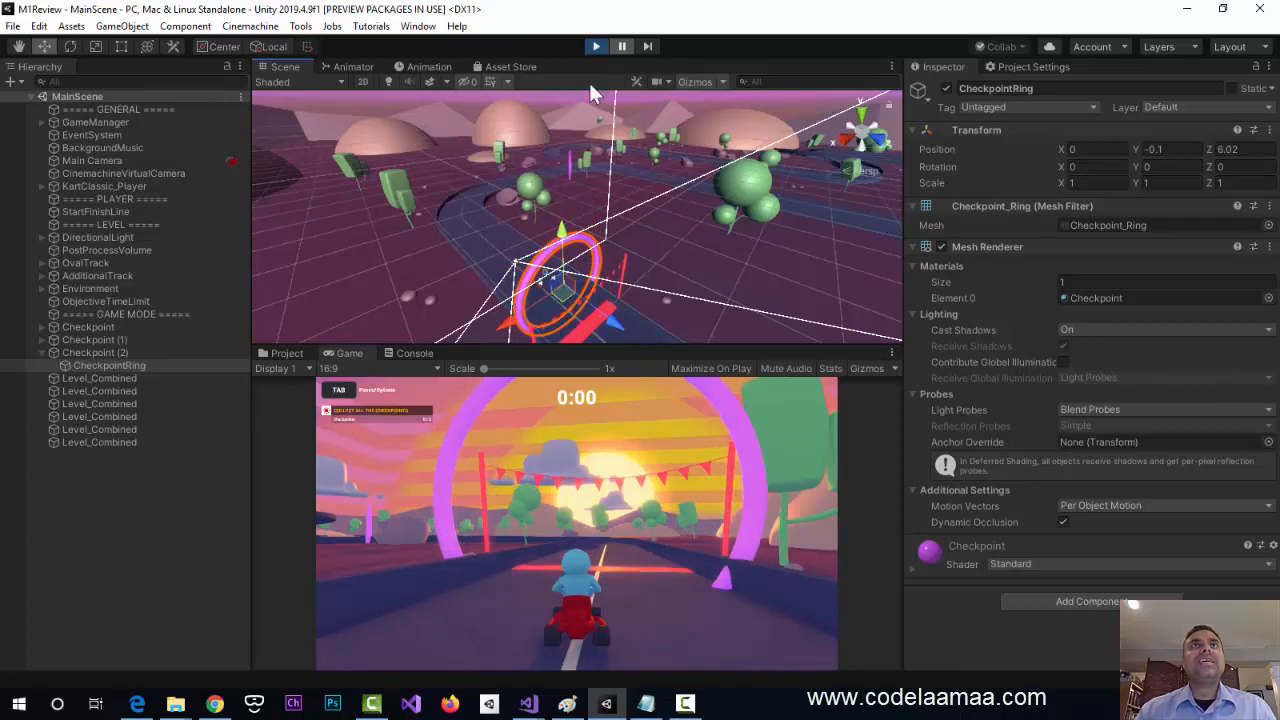
pyautogui.moveTo(512, 328)
pyautogui.mouseDown()
pyautogui.moveTo(490, 330)
pyautogui.moveTo(537, 325)
pyautogui.moveTo(513, 335)
pyautogui.moveTo(525, 330)
pyautogui.mouseUp()
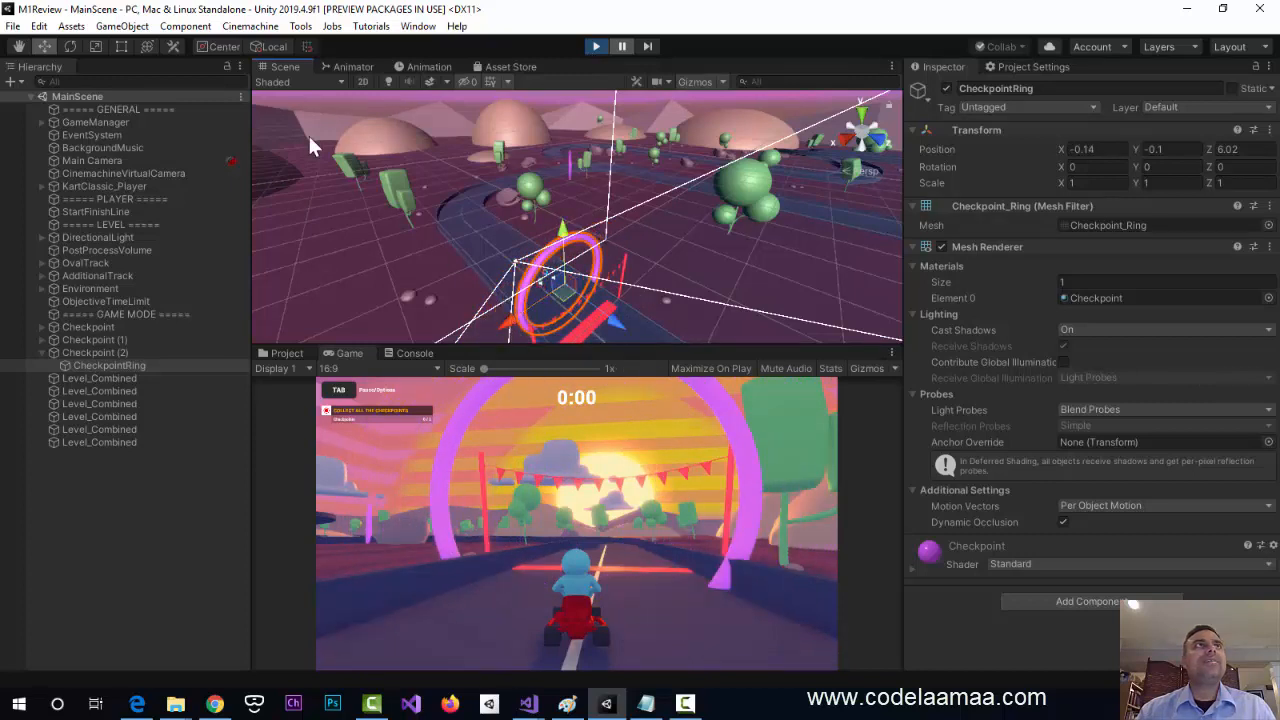
# - Rotate the CheckpointRing freely to about X 31.9, Y 12.9, Z -65.7 with the Rotate tool
pyautogui.click(70, 50)
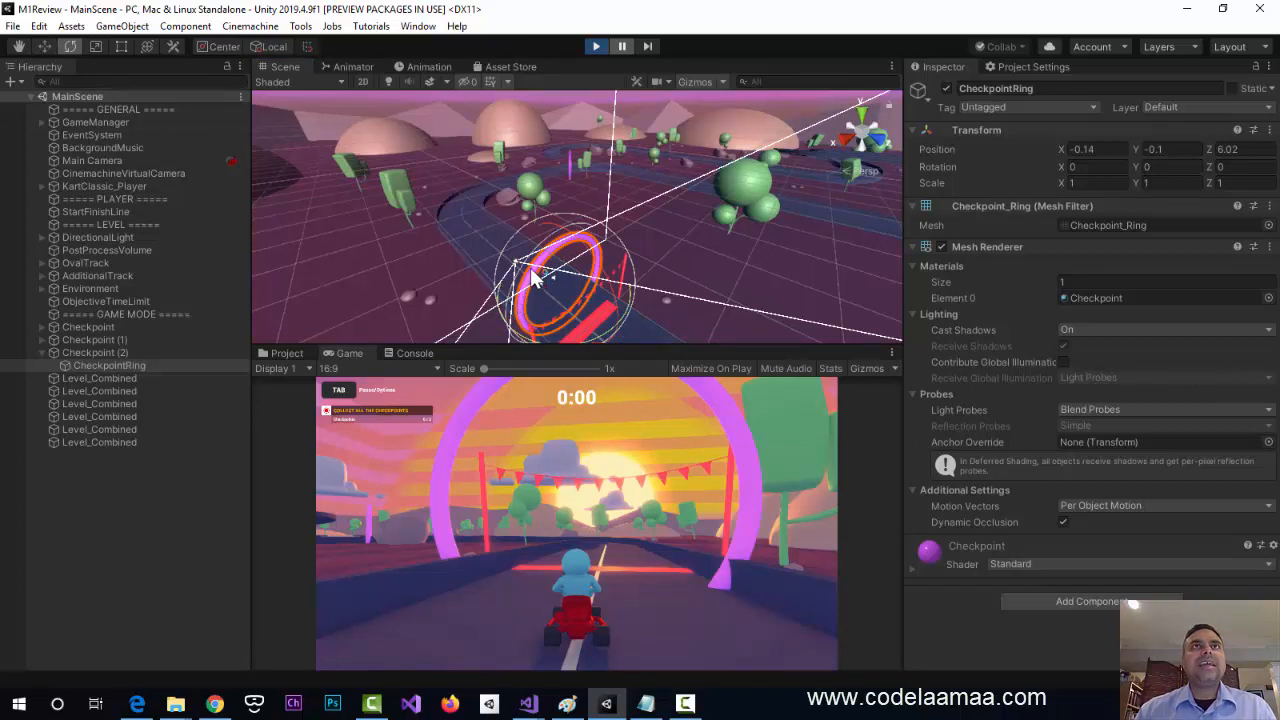
pyautogui.moveTo(537, 273); pyautogui.dragTo(584, 232)
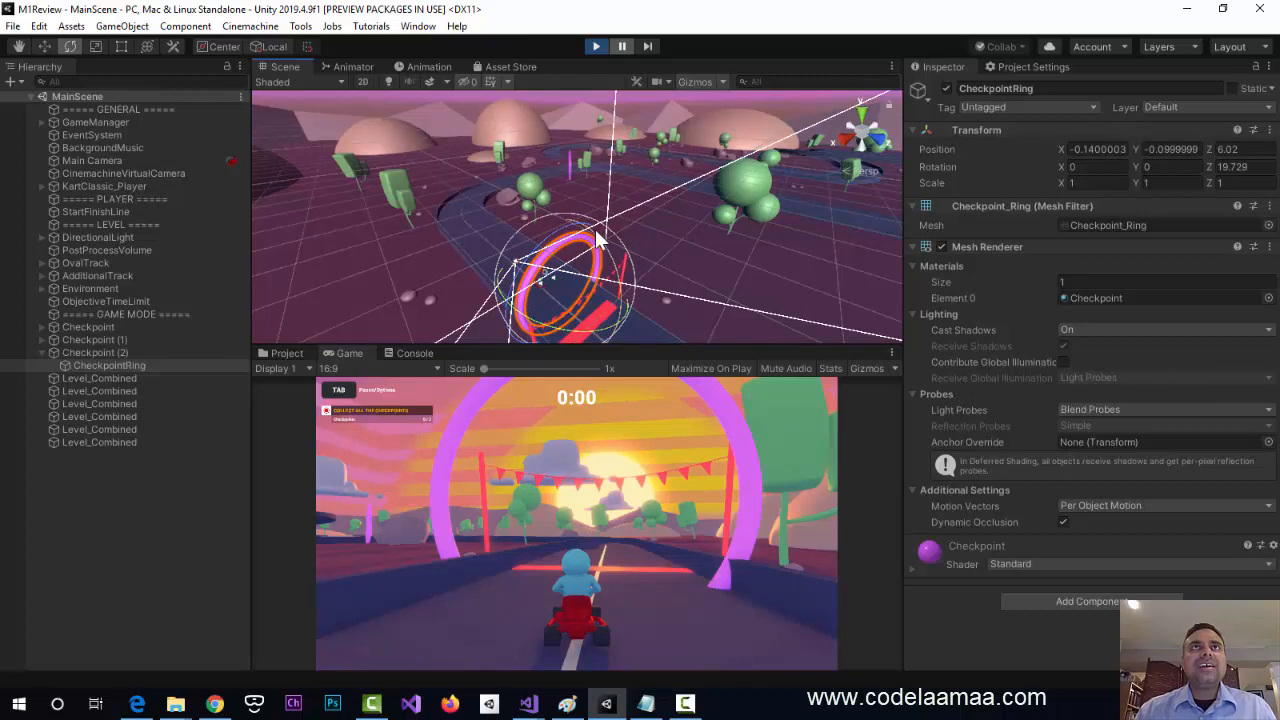
pyautogui.moveTo(600, 245); pyautogui.dragTo(632, 251)
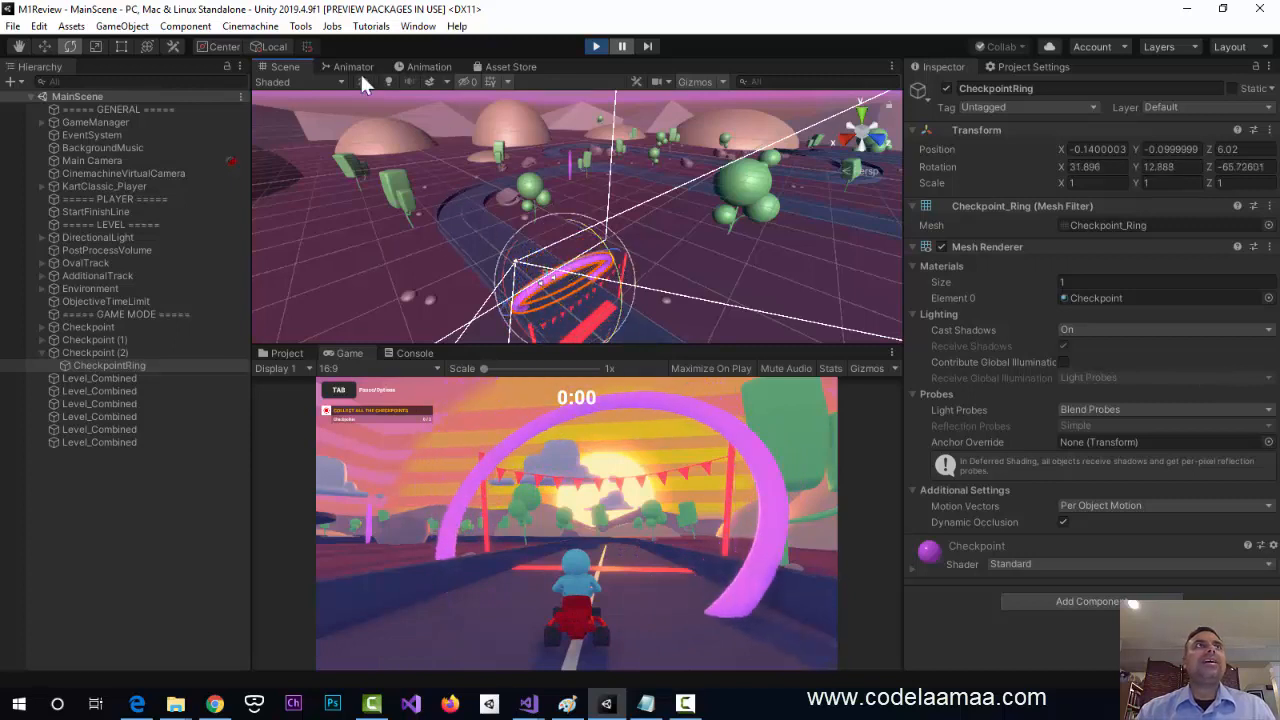
# - Scale the CheckpointRing along each axis to about X 3.04, Y 0.51, Z 7.67
pyautogui.click(91, 47)
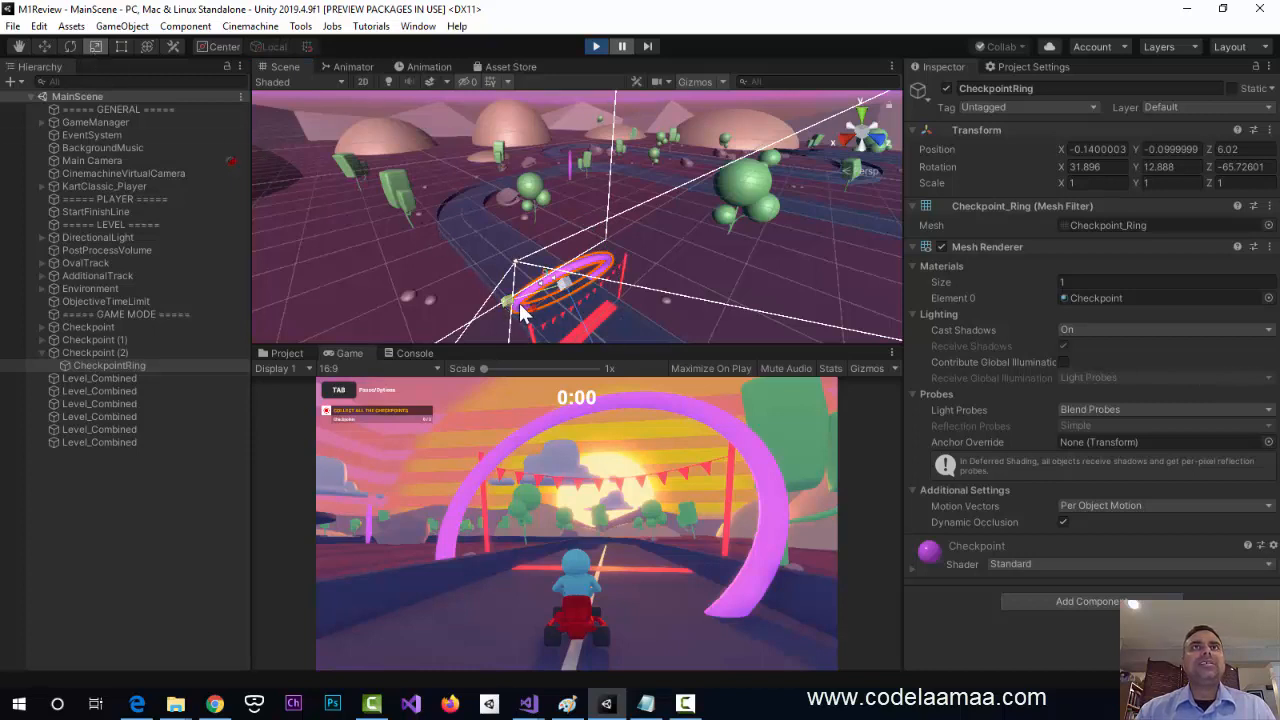
pyautogui.scroll(-3, 528, 305)
pyautogui.moveTo(565, 304); pyautogui.dragTo(566, 285, button='middle')
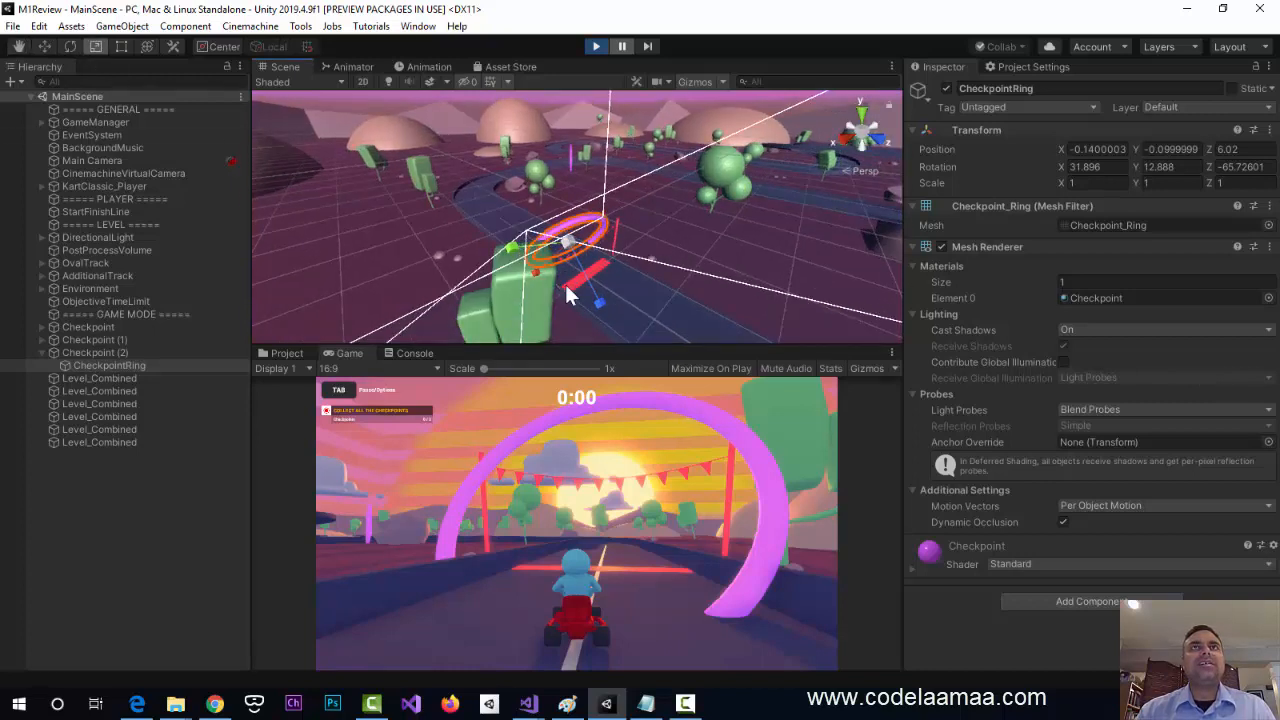
pyautogui.moveTo(517, 245)
pyautogui.mouseDown()
pyautogui.moveTo(461, 235)
pyautogui.moveTo(585, 230)
pyautogui.moveTo(534, 236)
pyautogui.mouseUp()
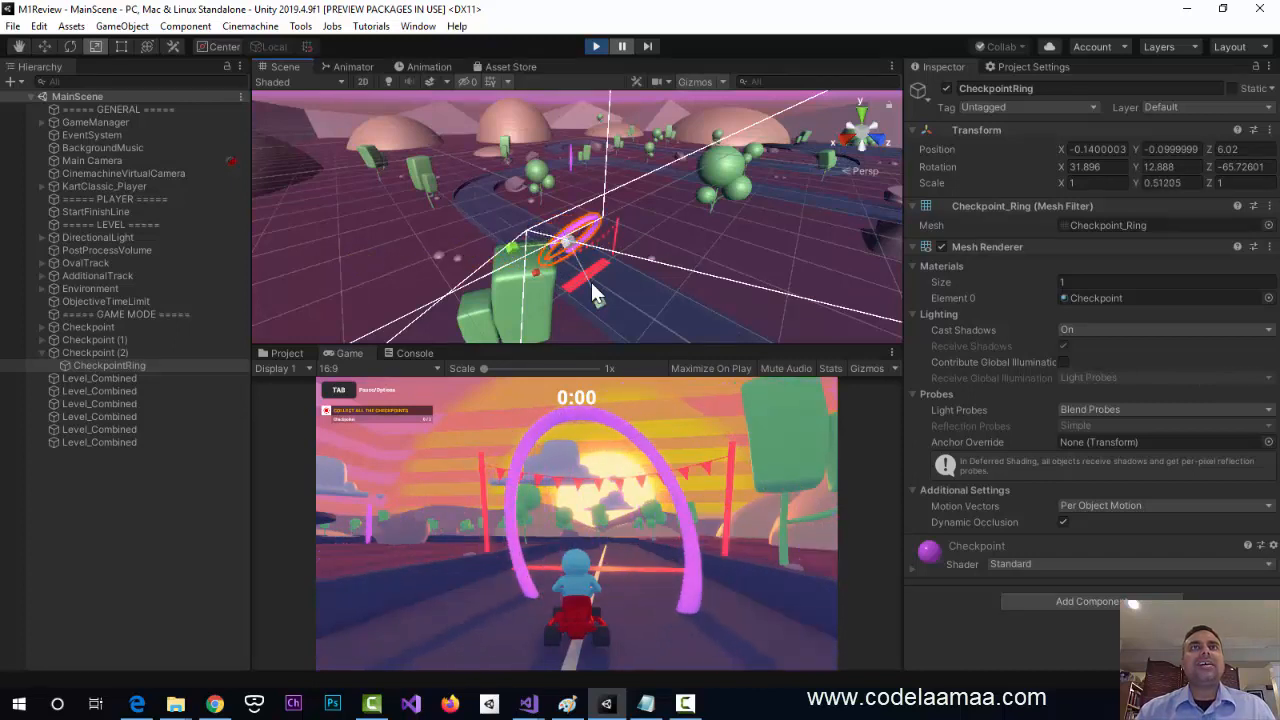
pyautogui.moveTo(611, 324); pyautogui.dragTo(789, 657)
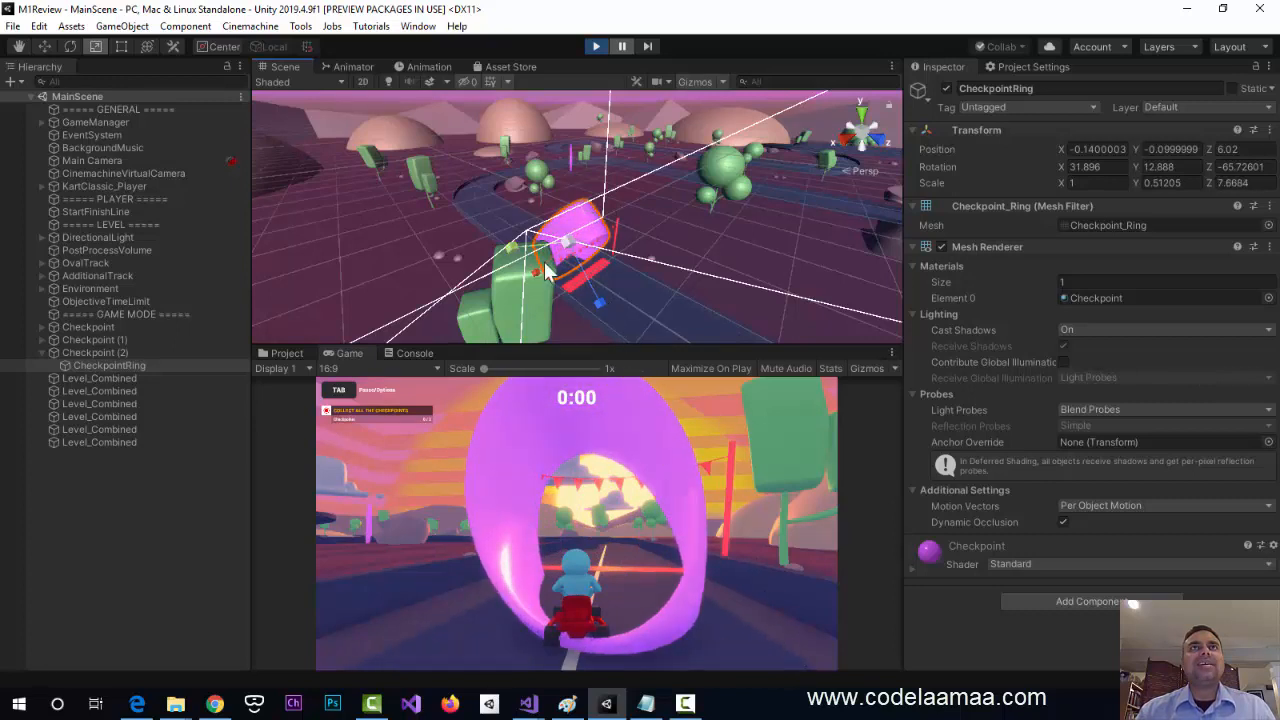
pyautogui.moveTo(543, 280); pyautogui.dragTo(401, 273)
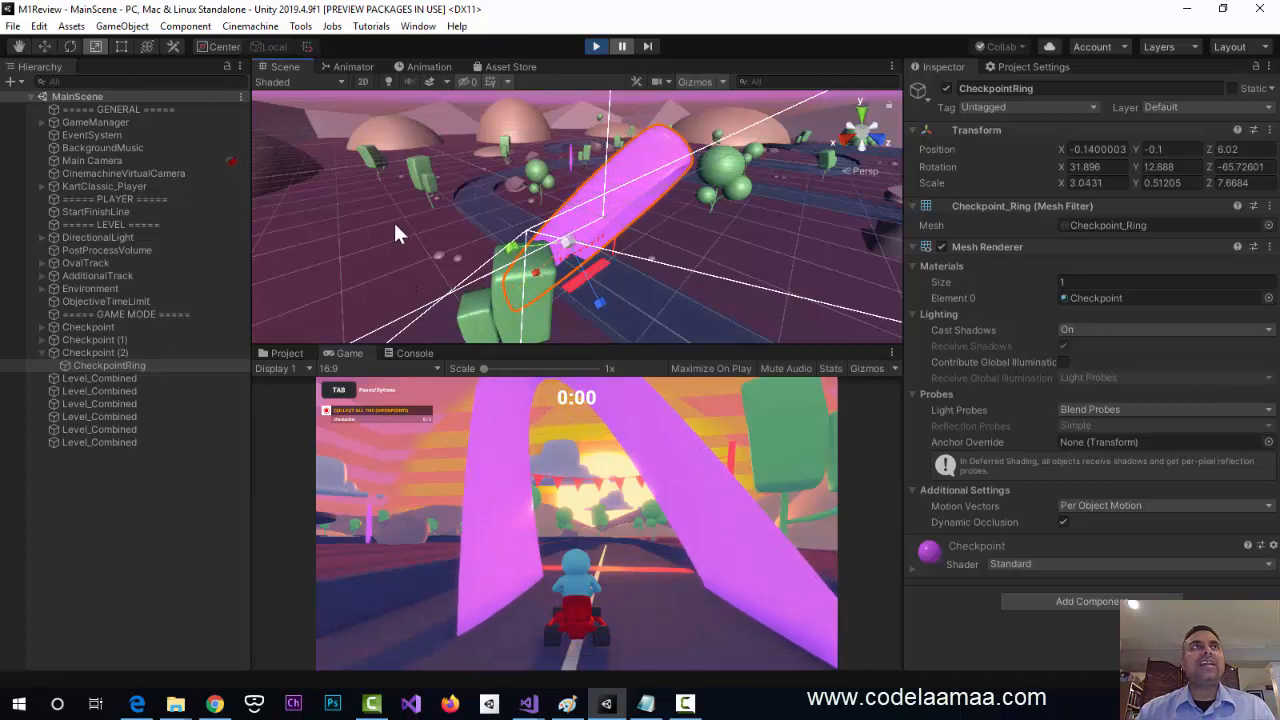
# - Resize the CheckpointRing with the Rect tool to a scale of about X 2.95, Y 0.51, Z 11.45
pyautogui.click(119, 46)
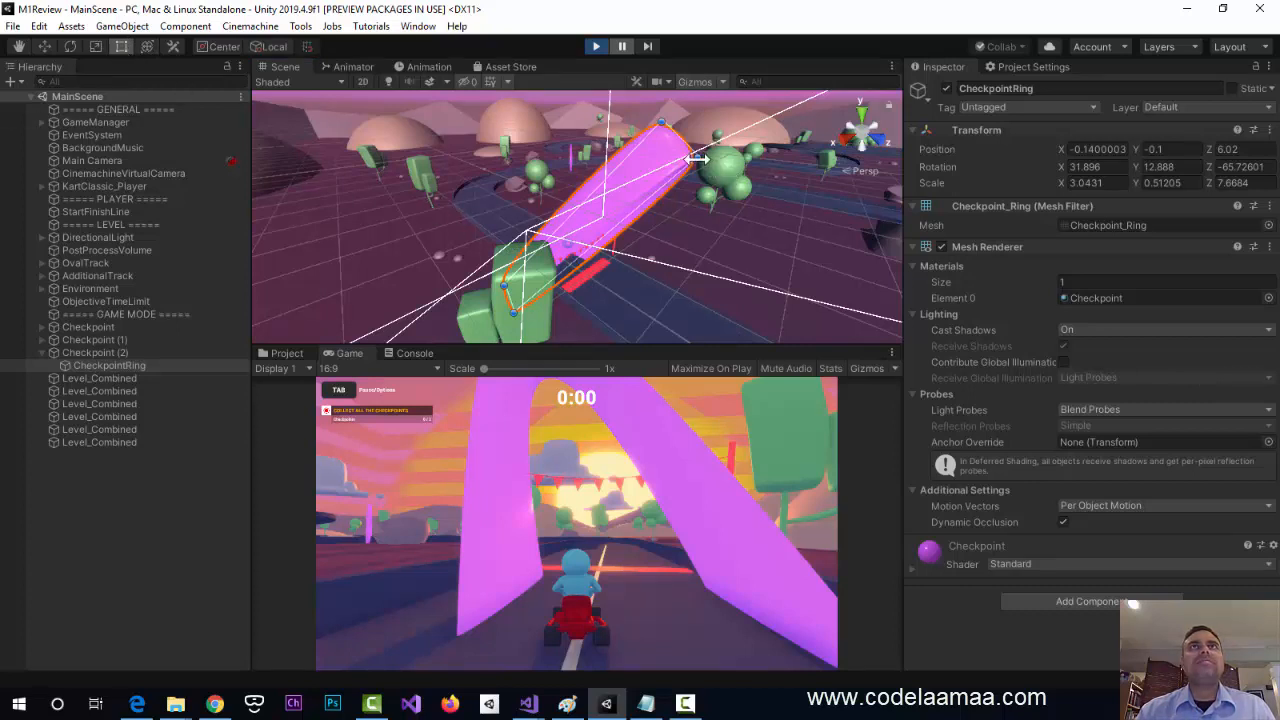
pyautogui.moveTo(696, 158); pyautogui.dragTo(832, 224)
pyautogui.moveTo(707, 191); pyautogui.dragTo(703, 187)
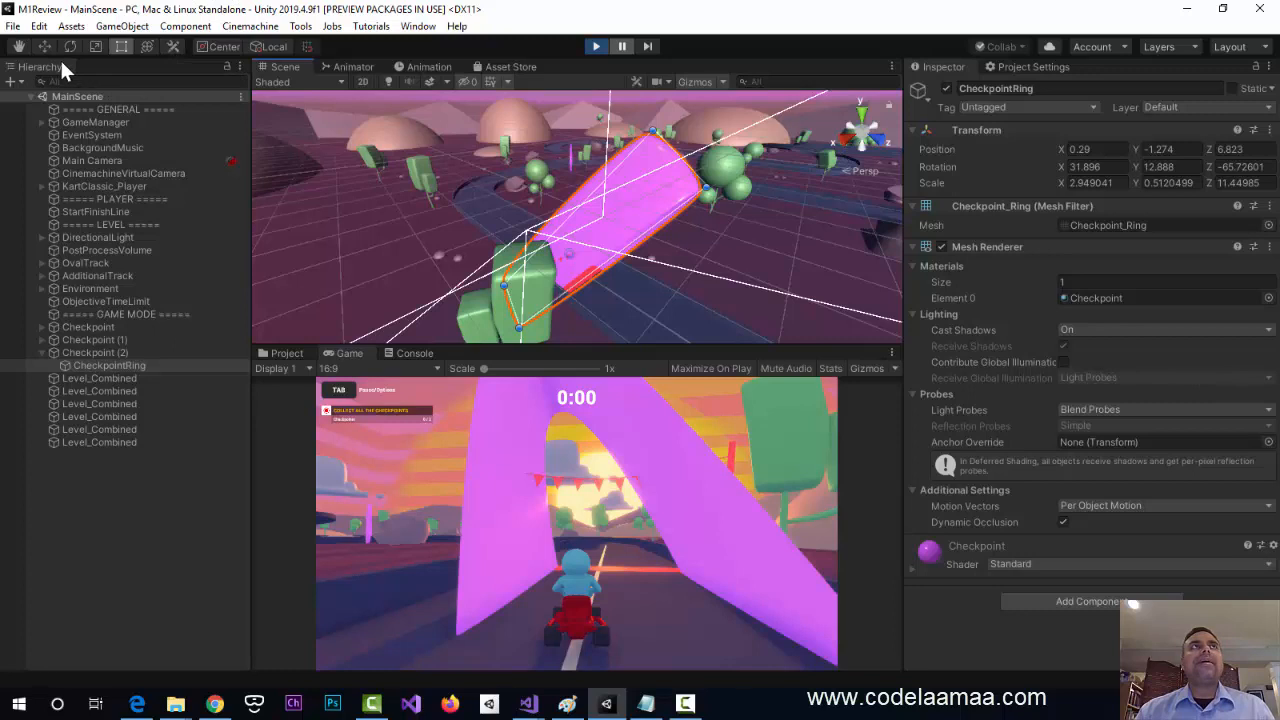
# - Pan the Scene view around the stretched CheckpointRing with the Hand tool and return to the Move tool
pyautogui.click(19, 47)
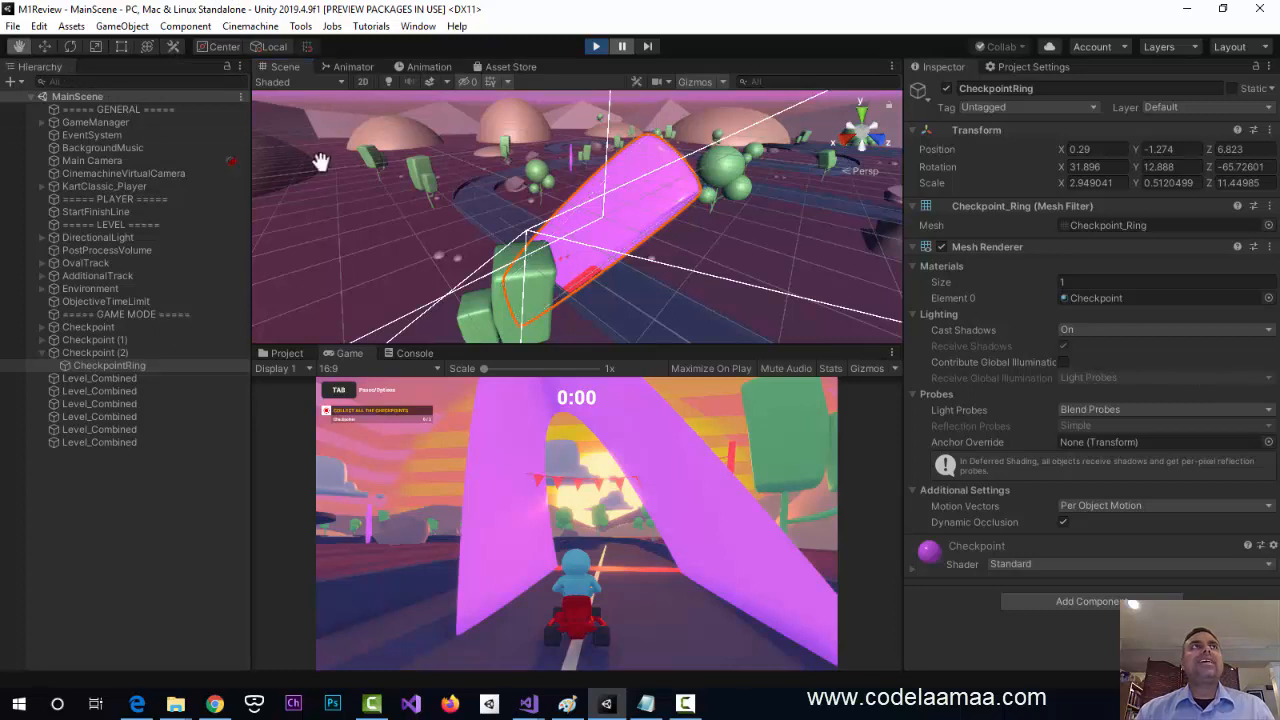
pyautogui.moveTo(566, 223); pyautogui.dragTo(580, 194)
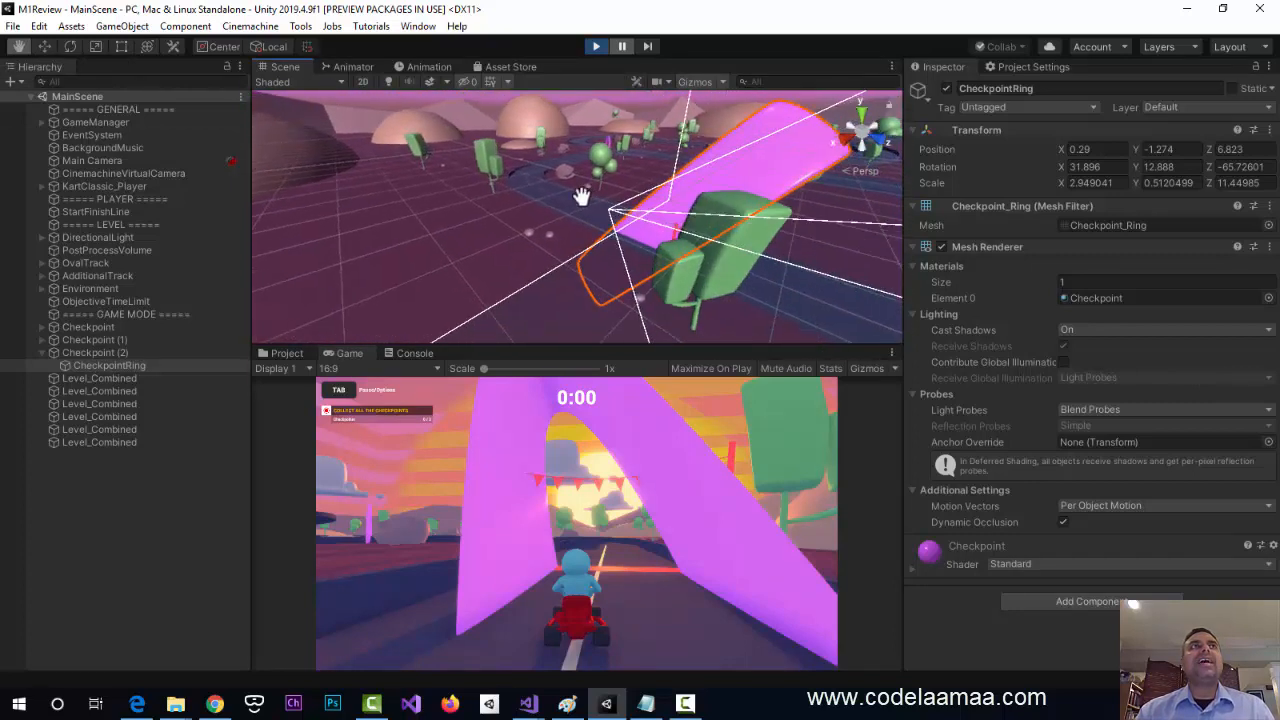
pyautogui.moveTo(657, 221); pyautogui.dragTo(636, 245)
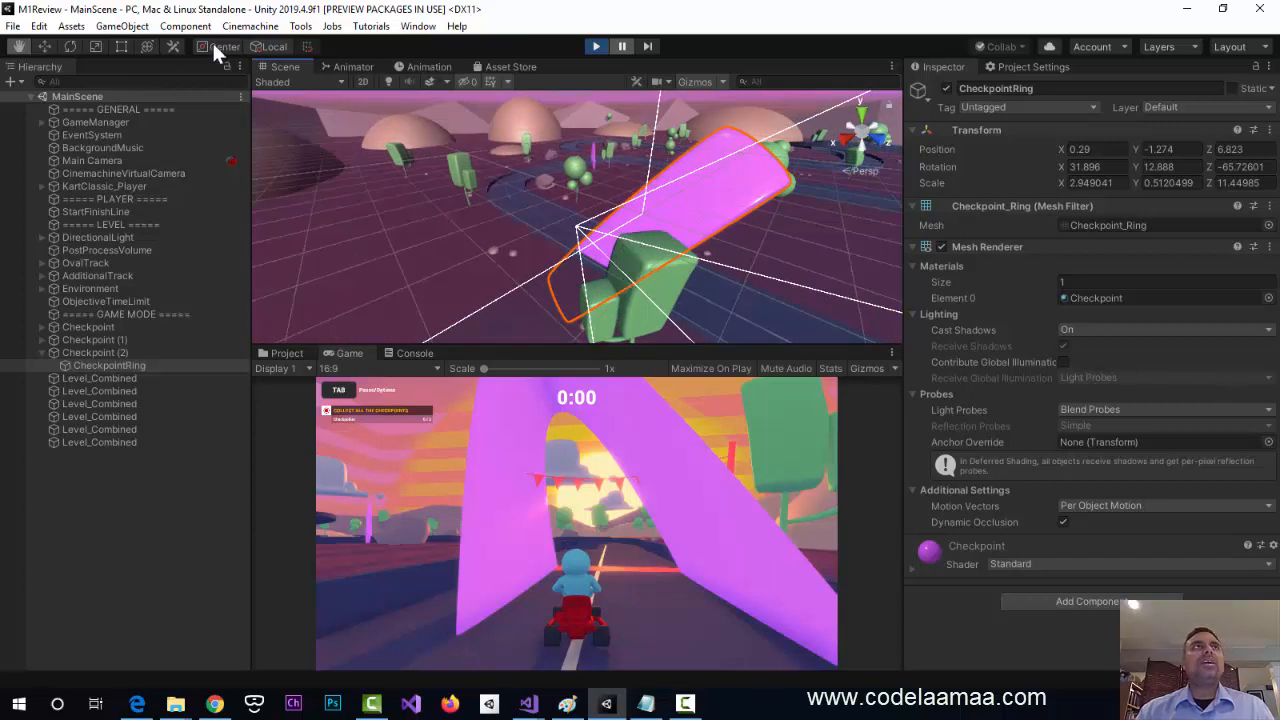
pyautogui.click(43, 45)
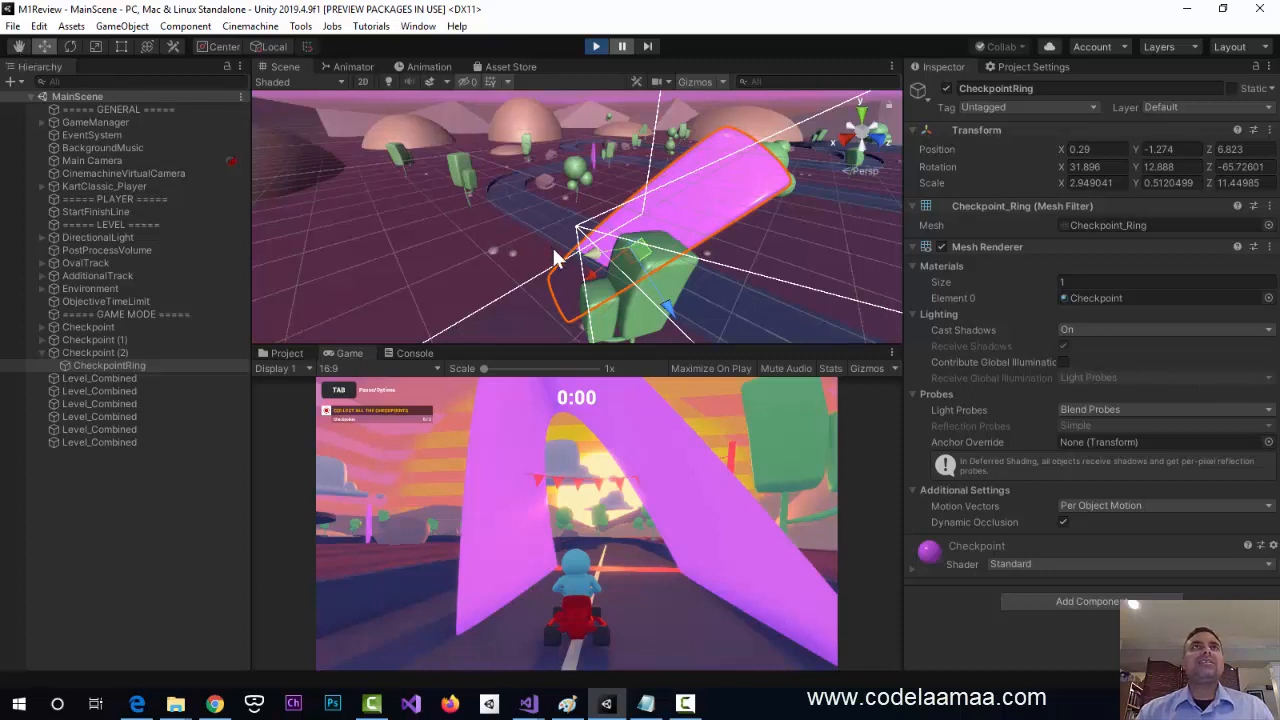
pyautogui.press('q')
pyautogui.moveTo(569, 268); pyautogui.dragTo(510, 245)
pyautogui.press('w')
# - Zoom the Scene view in and out around the CheckpointRing and the start line
pyautogui.scroll(-6, 640, 248)
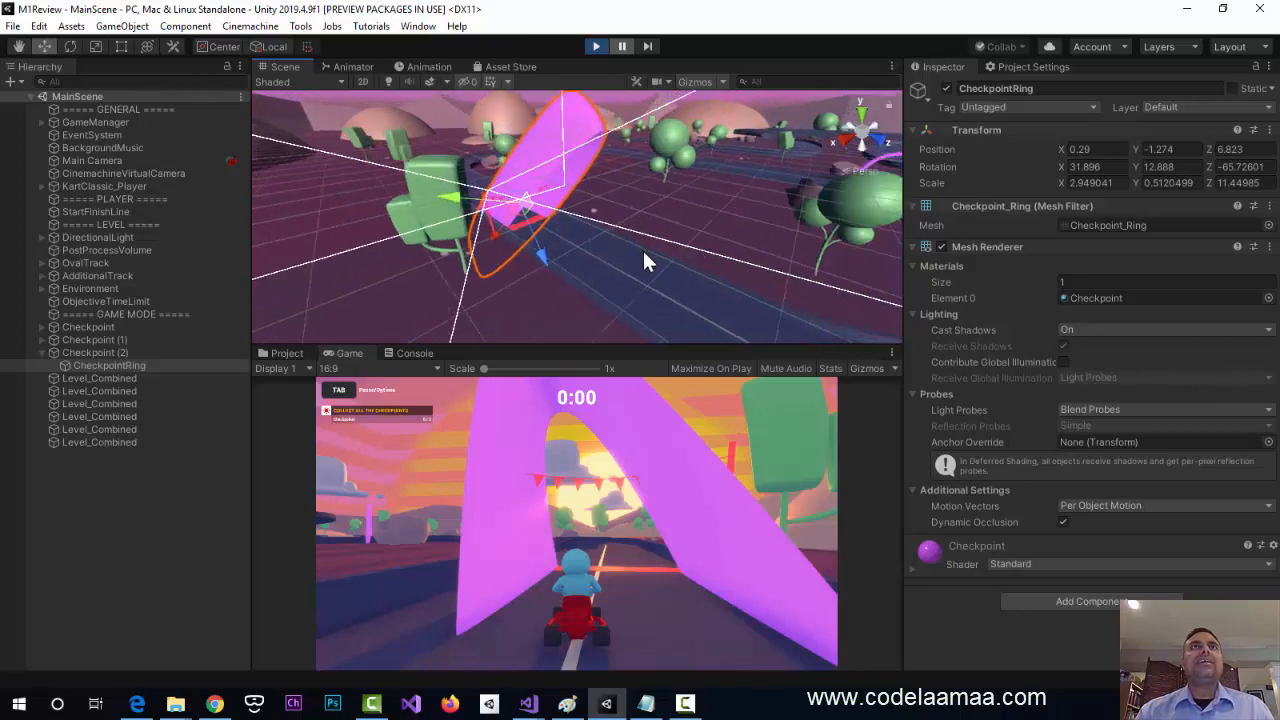
pyautogui.scroll(3, 653, 259)
pyautogui.scroll(3, 653, 259)
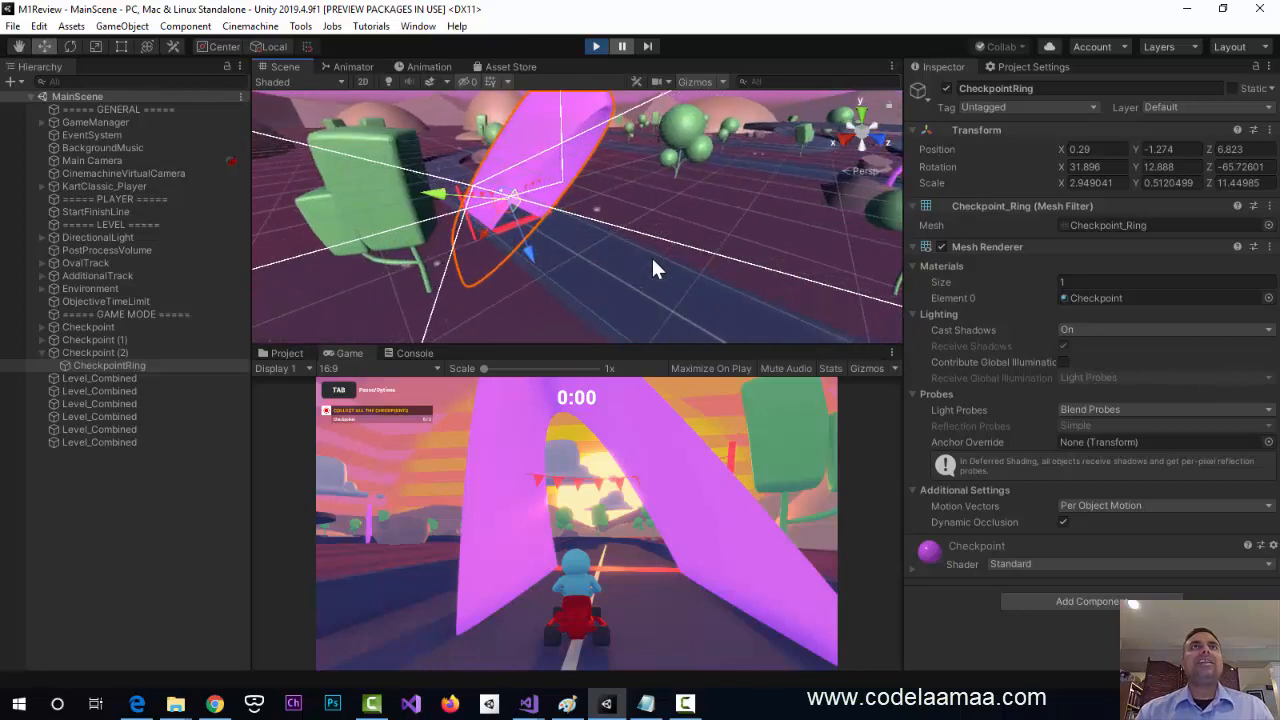
pyautogui.scroll(-7, 656, 261)
pyautogui.scroll(4, 656, 260)
pyautogui.scroll(-5, 657, 268)
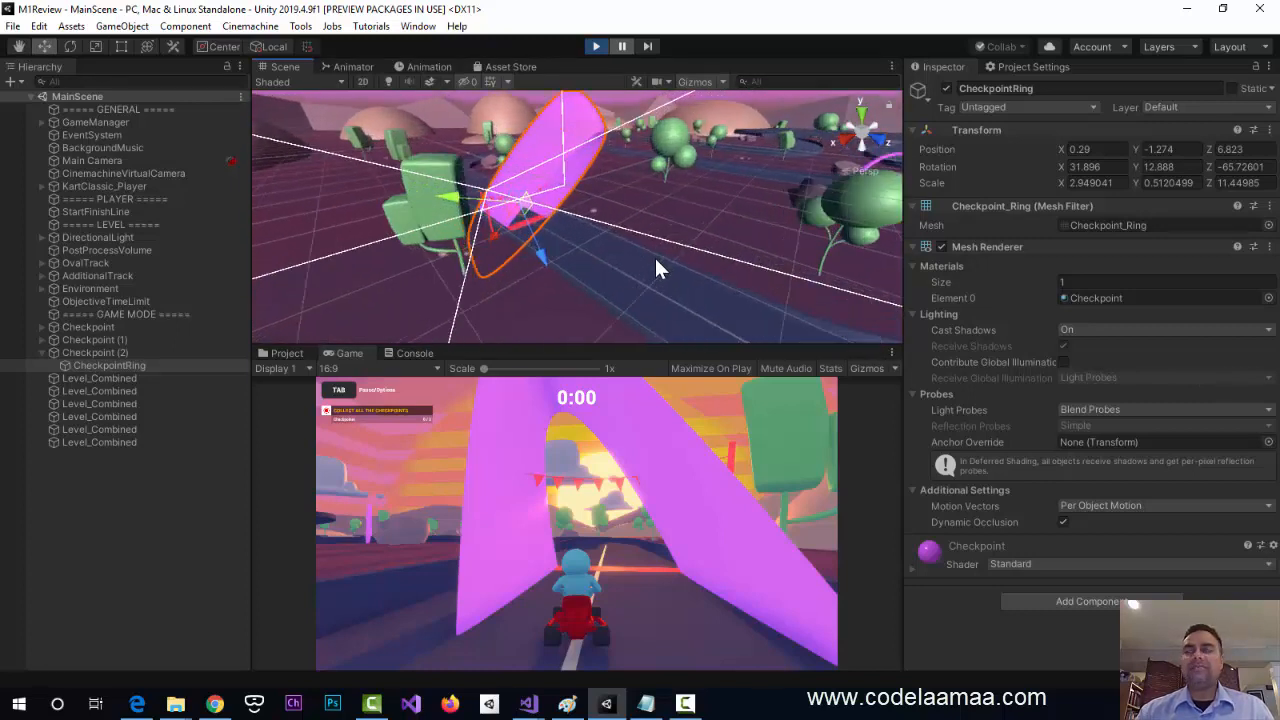
pyautogui.scroll(5, 657, 270)
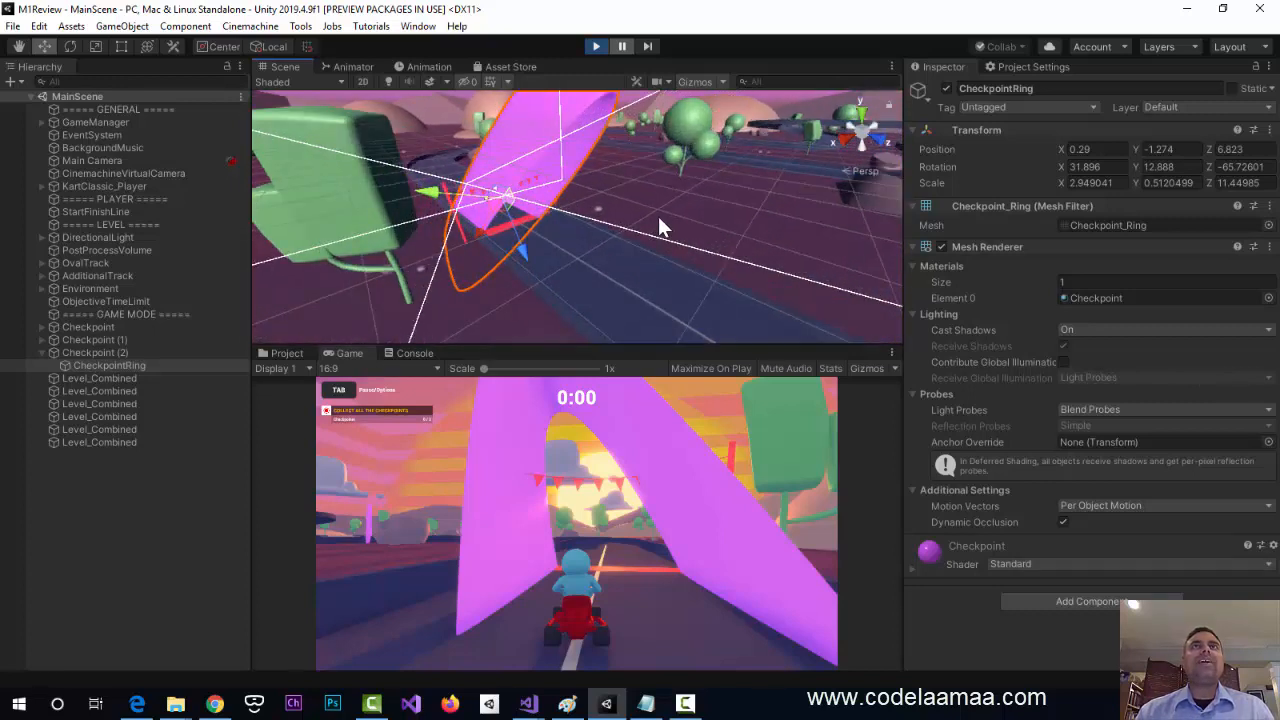
# - Look around the track's trees, hills and clouds by turning and panning the Scene camera
pyautogui.moveTo(658, 216); pyautogui.dragTo(212, 198, button='right')
pyautogui.moveTo(568, 282); pyautogui.dragTo(355, 270, button='right')
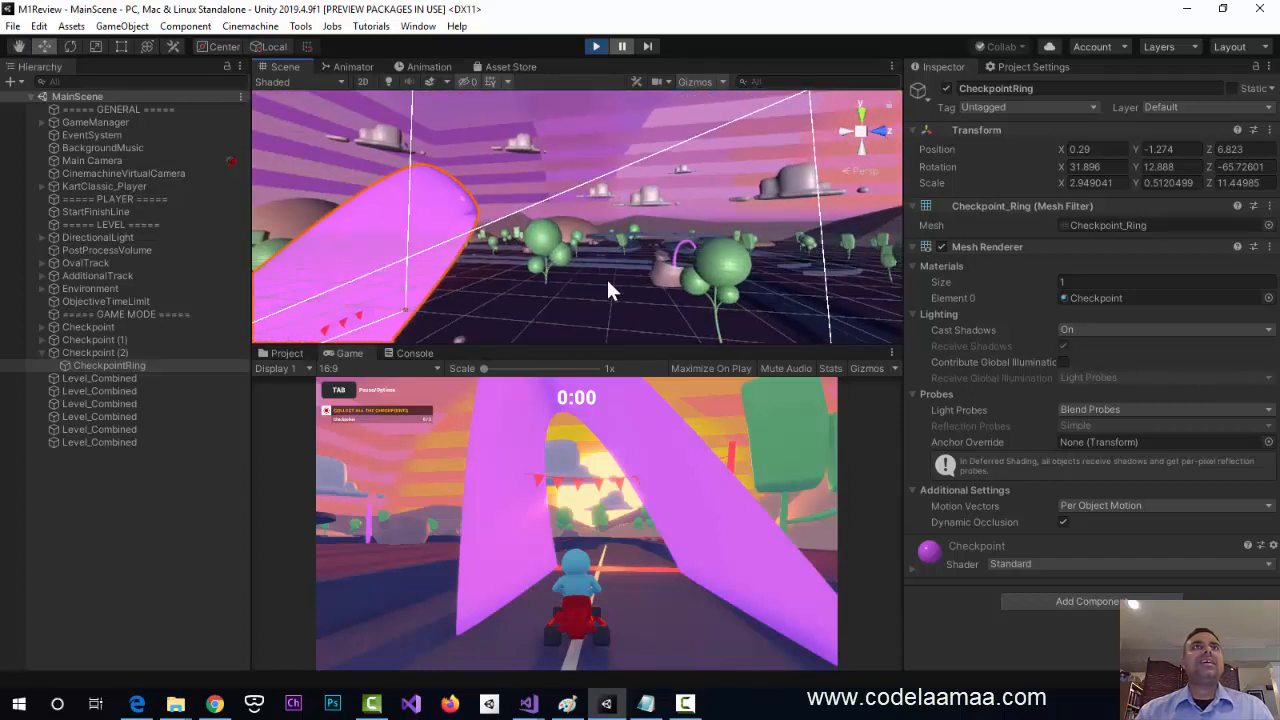
pyautogui.moveTo(612, 290); pyautogui.dragTo(426, 261, button='right')
pyautogui.moveTo(502, 260); pyautogui.dragTo(656, 240, button='middle')
# - Inspect the GroundPlane and the combined cloud mesh by selecting them in the Scene view
pyautogui.click(656, 240)
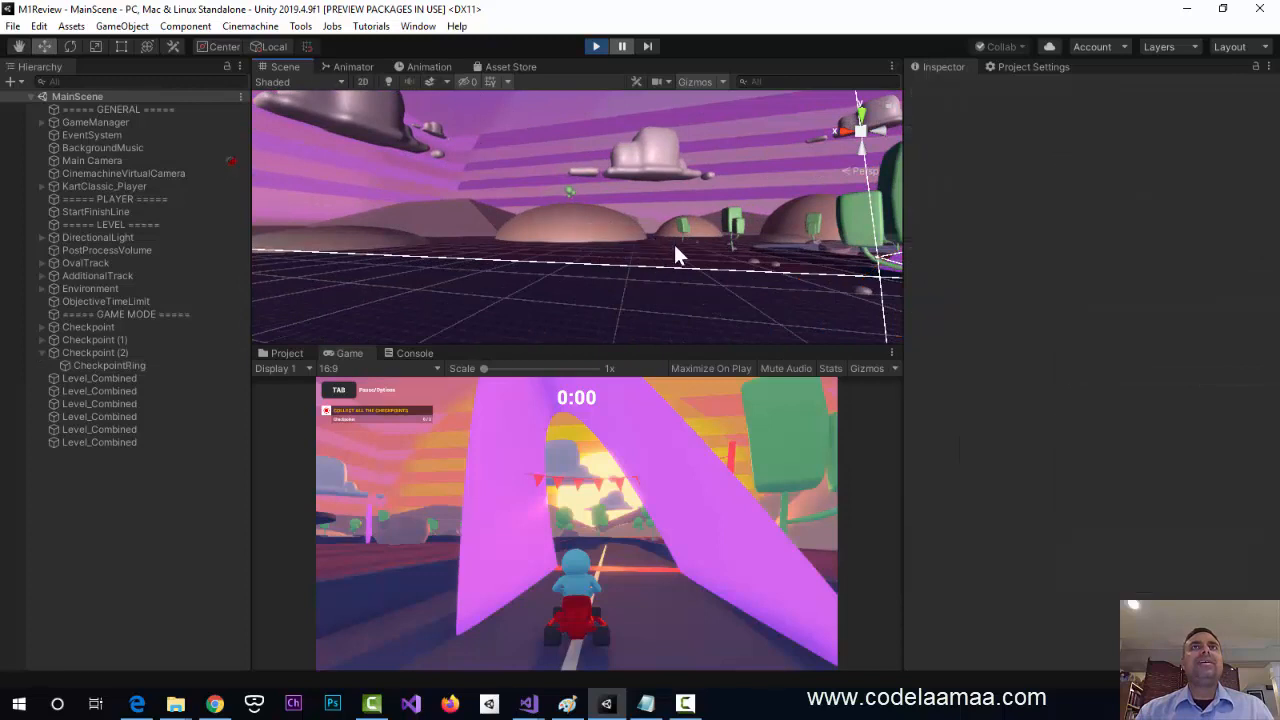
pyautogui.click(704, 237)
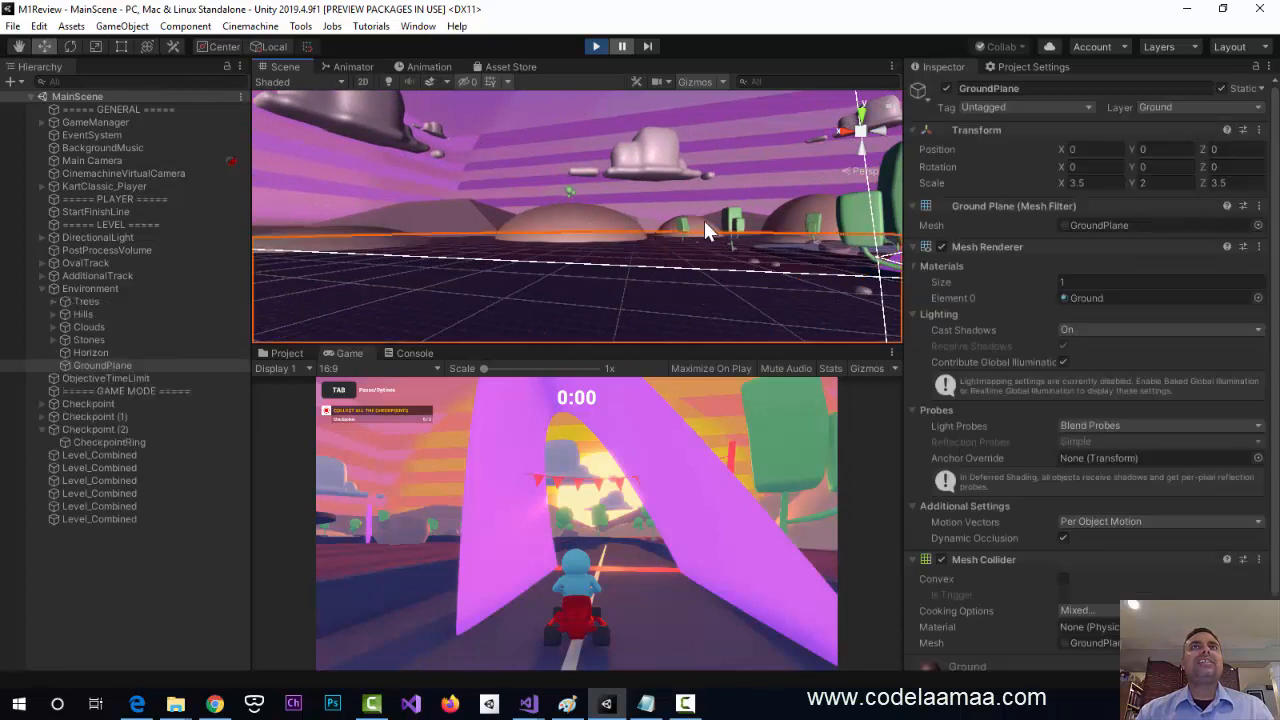
pyautogui.click(642, 140)
pyautogui.moveTo(645, 221); pyautogui.dragTo(385, 237, button='middle')
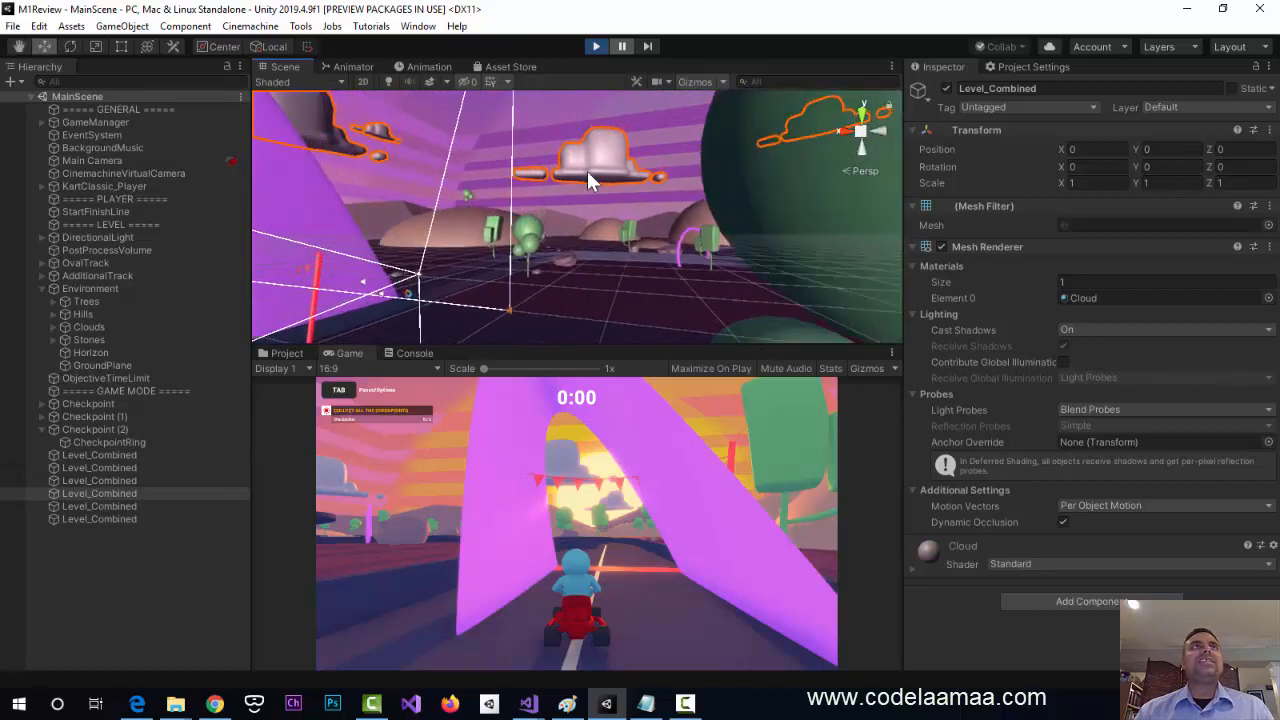